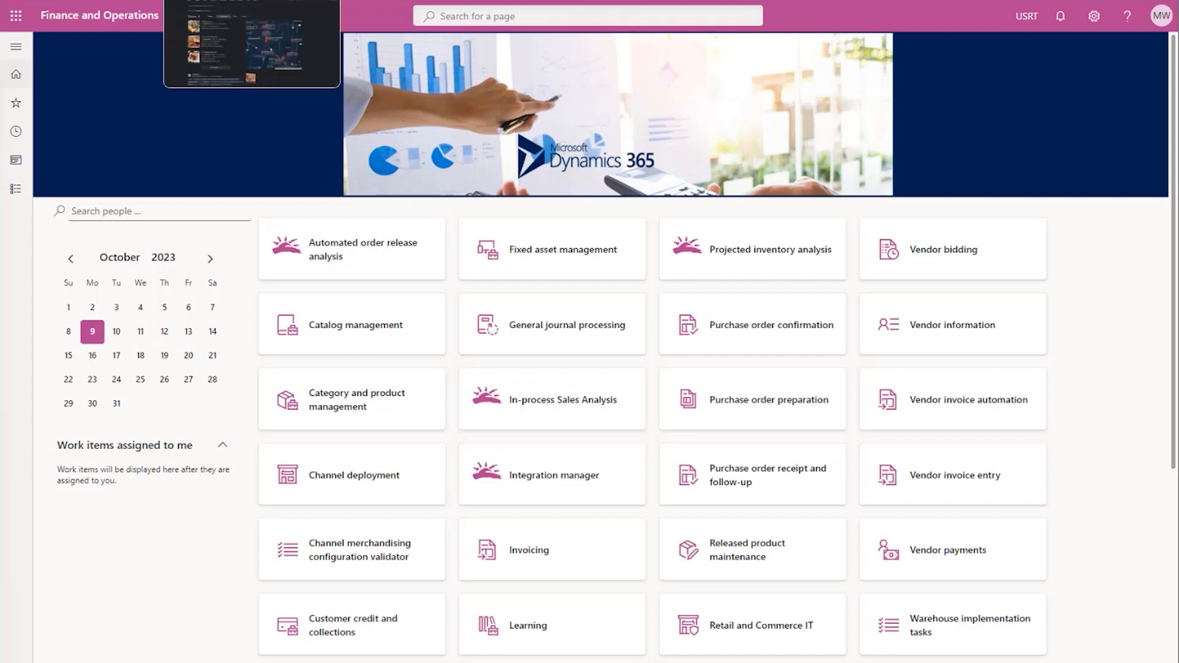
Switch to the Google results for "denton tx burger", open the LSA Burger Co. listing and select its street address.
click(246, 1)
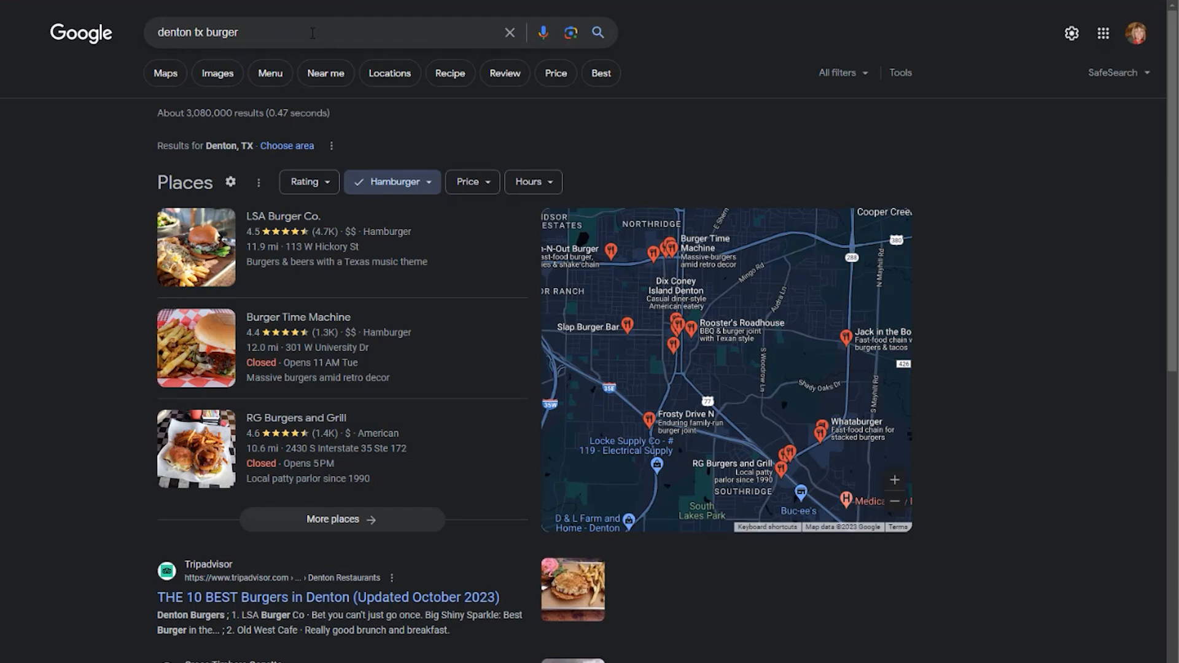
click(284, 216)
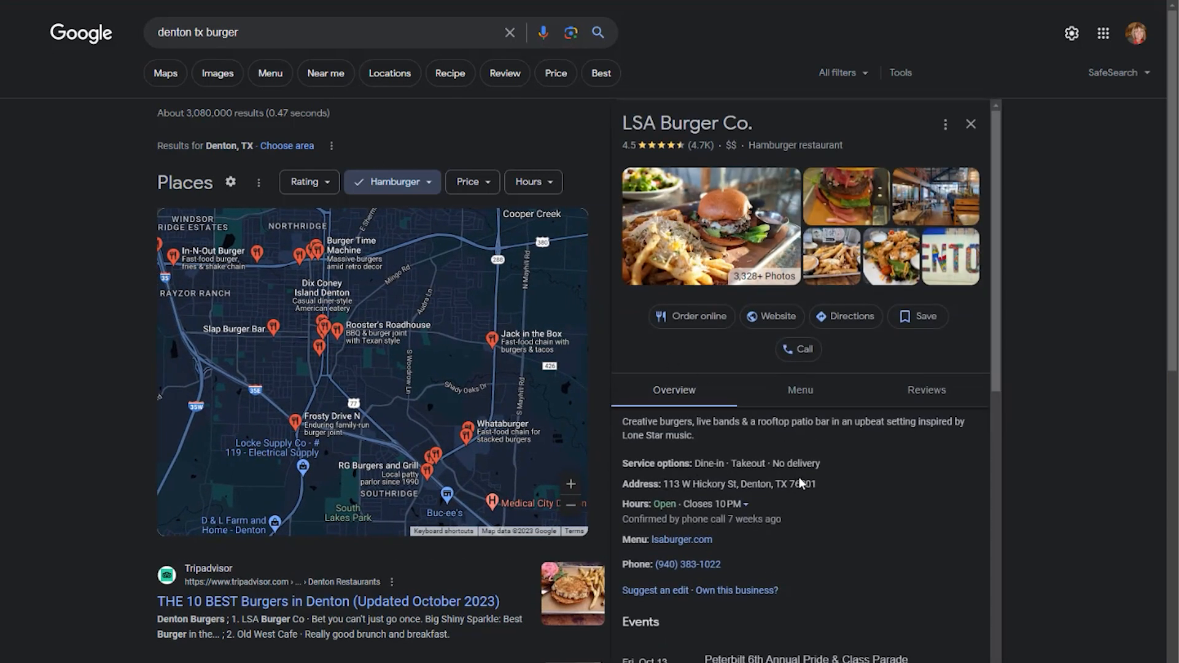
drag(818, 485, 664, 484)
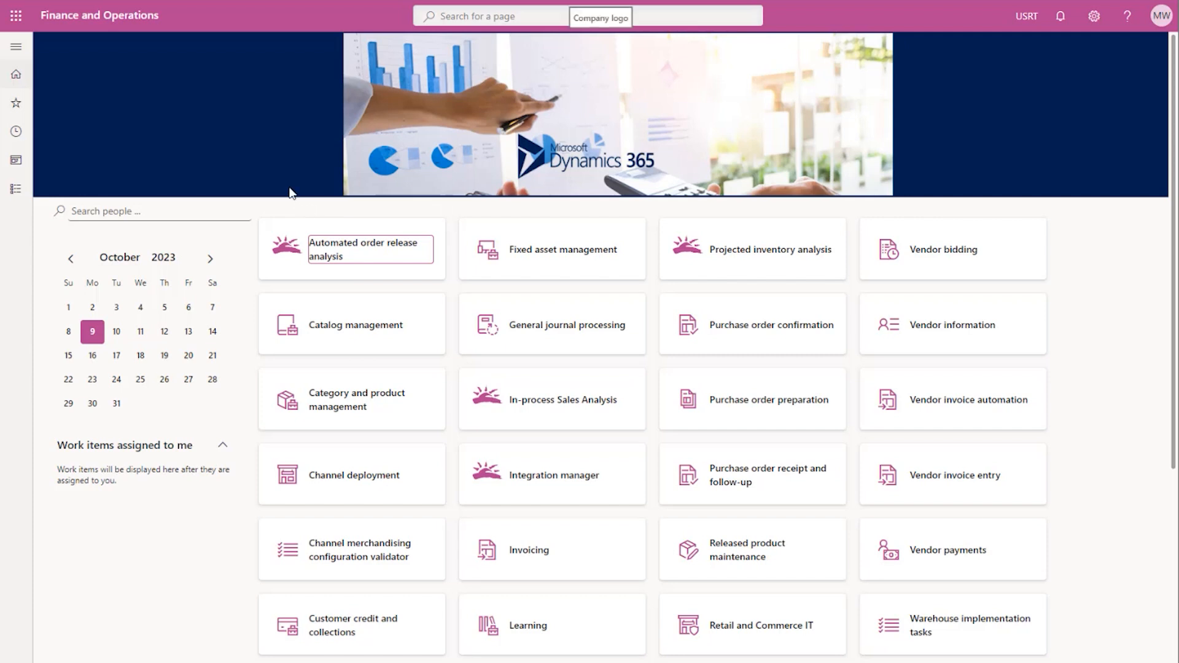
Open the Address books page under Global address book in Finance and Operations and look through the existing address books.
click(464, 18)
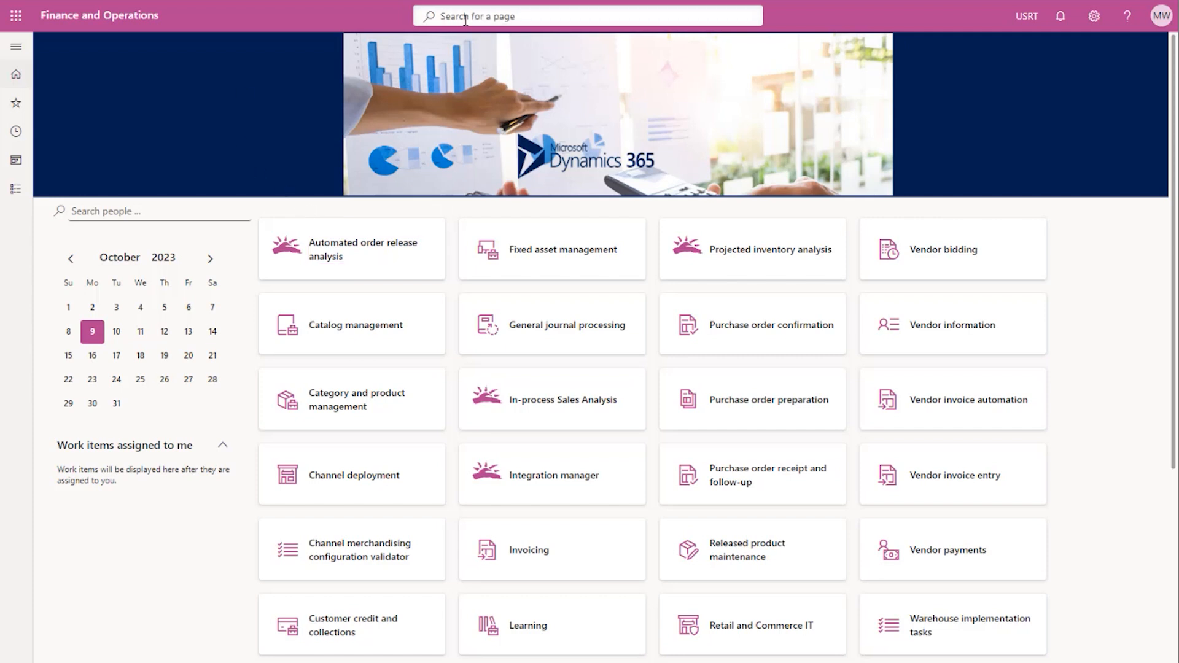
text(address books)
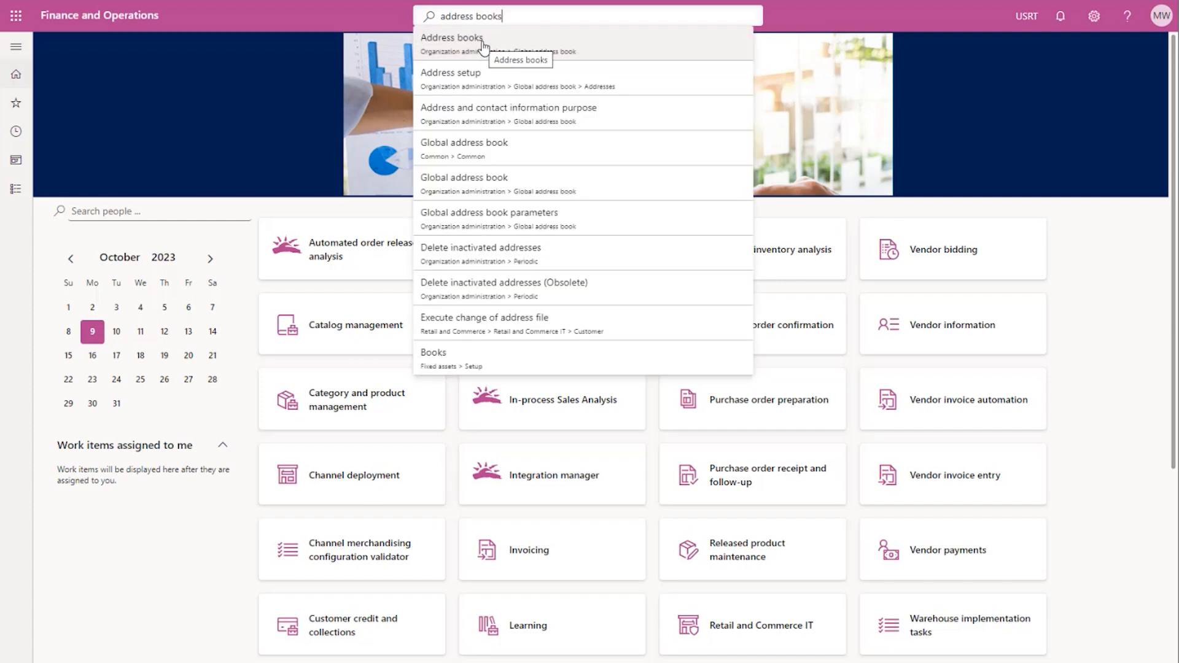
click(484, 48)
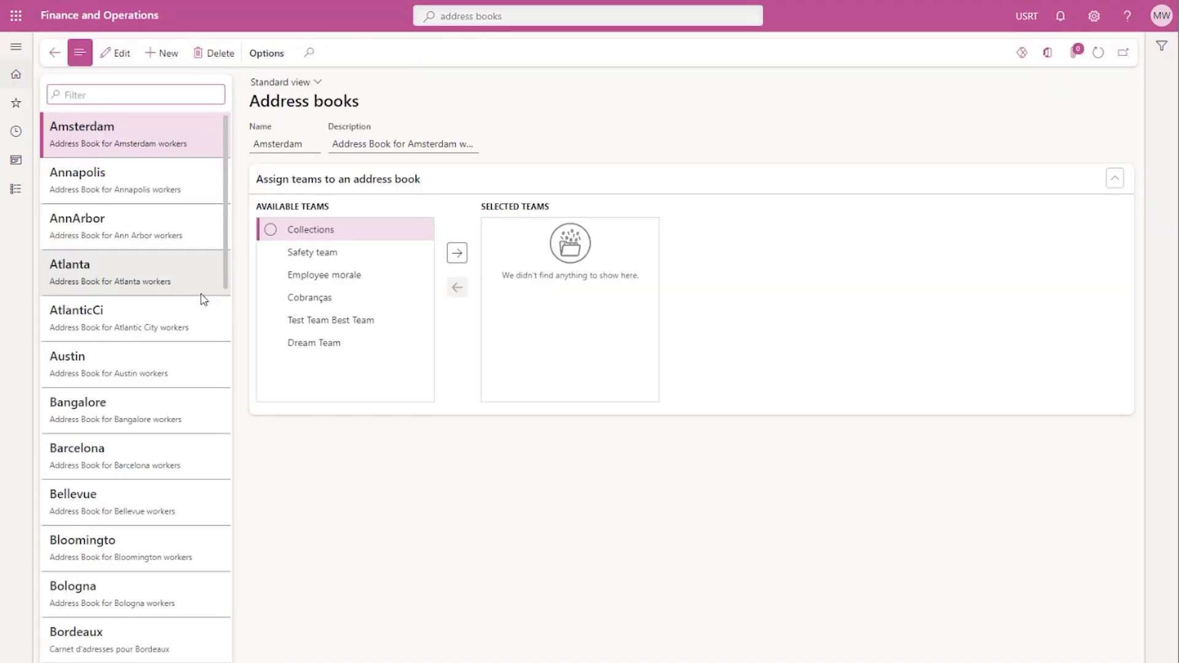
scroll(192, 491, down, 7)
scroll(180, 507, down, 4)
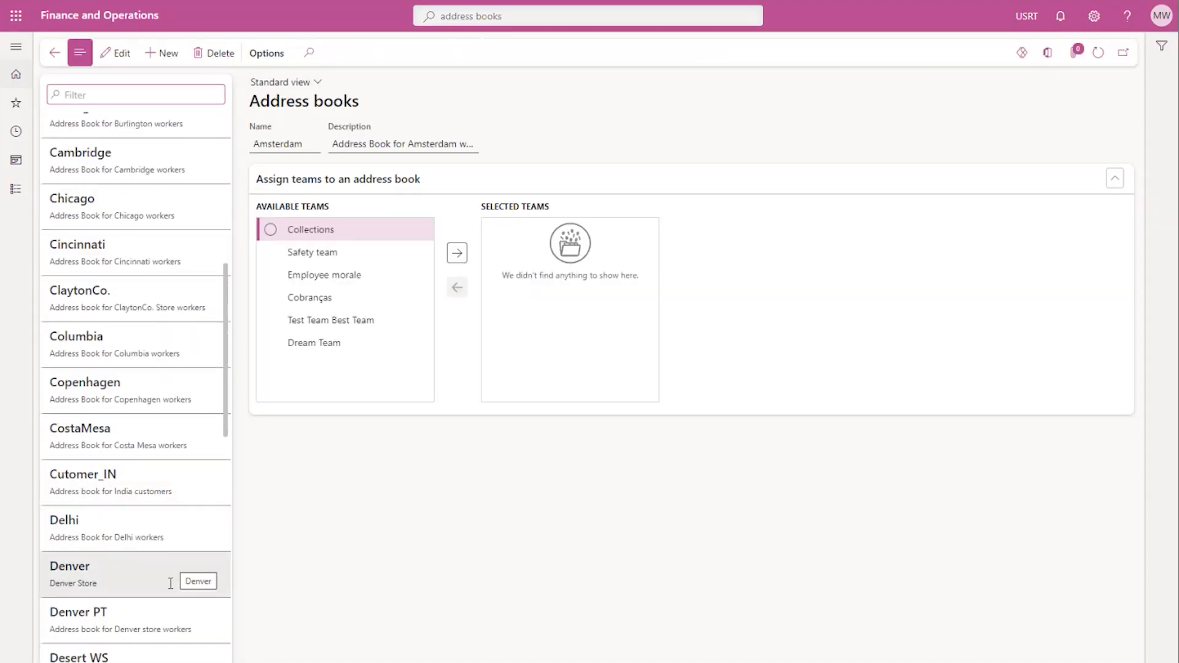
scroll(125, 633, down, 1)
scroll(126, 632, down, 1)
scroll(126, 635, up, 10)
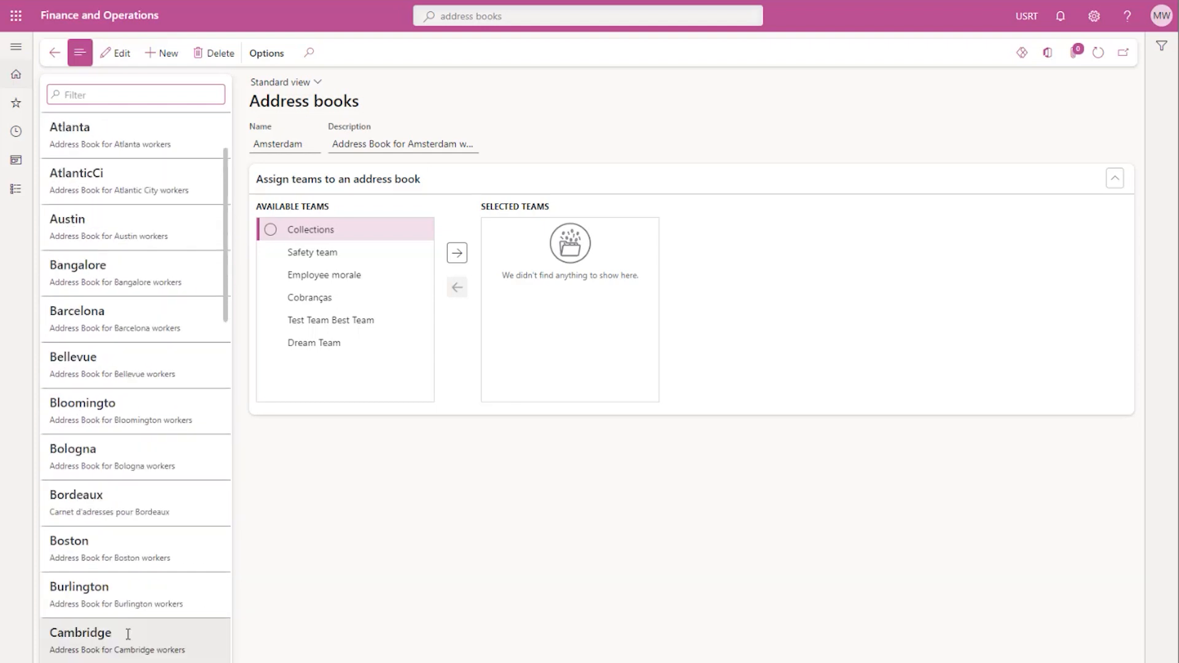
Create an address book named DentonTXW with the description "Worker address book for Denton TX".
click(164, 60)
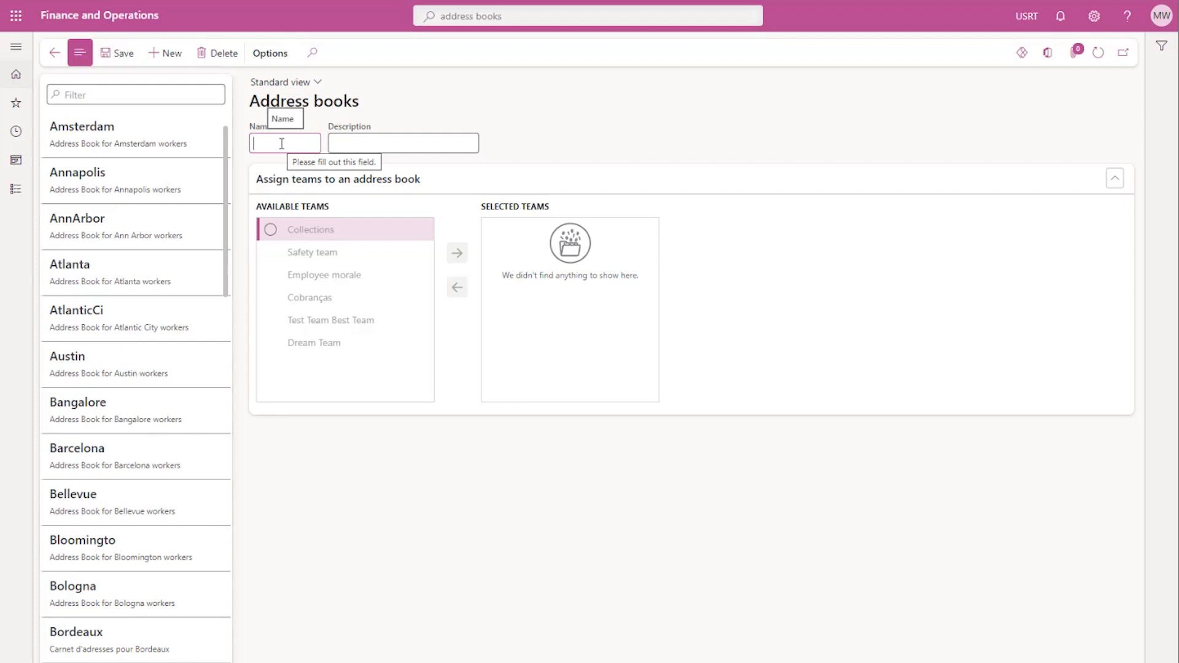
text(DentonTXW)
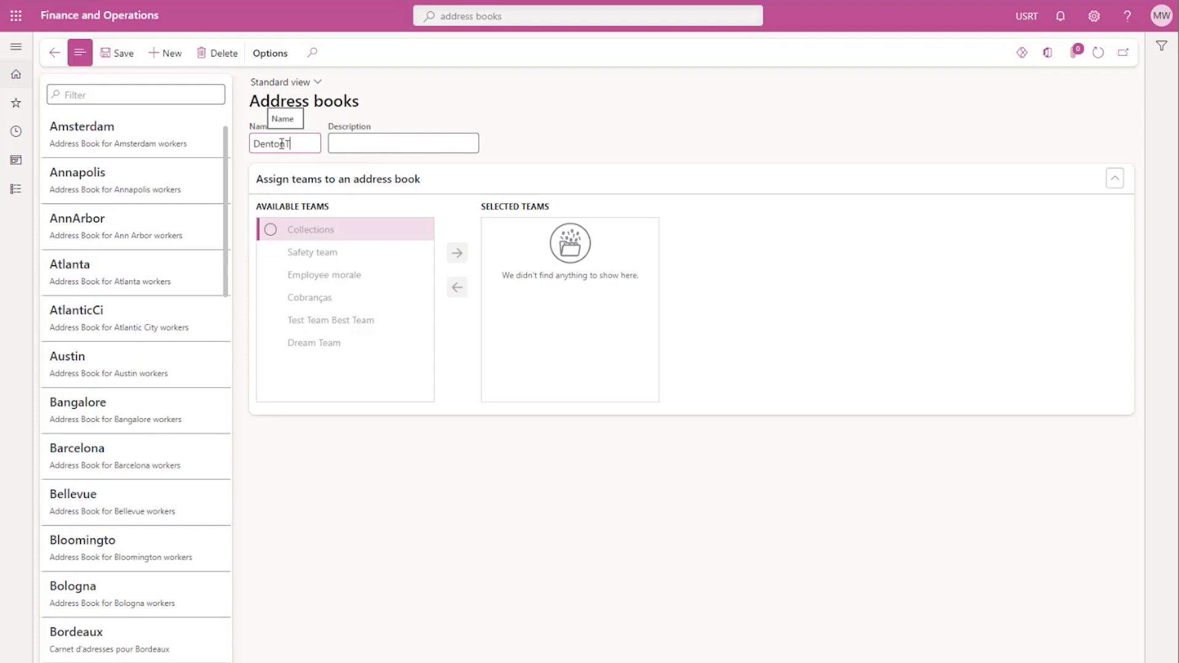
key(Tab)
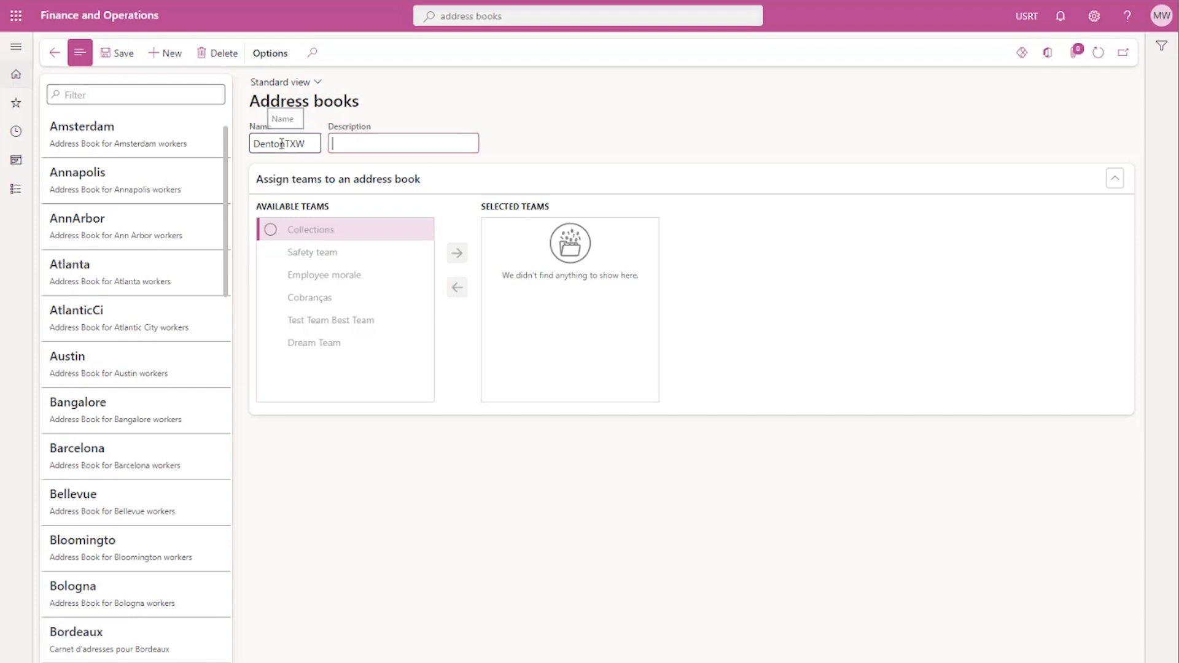
text(Worker addres)
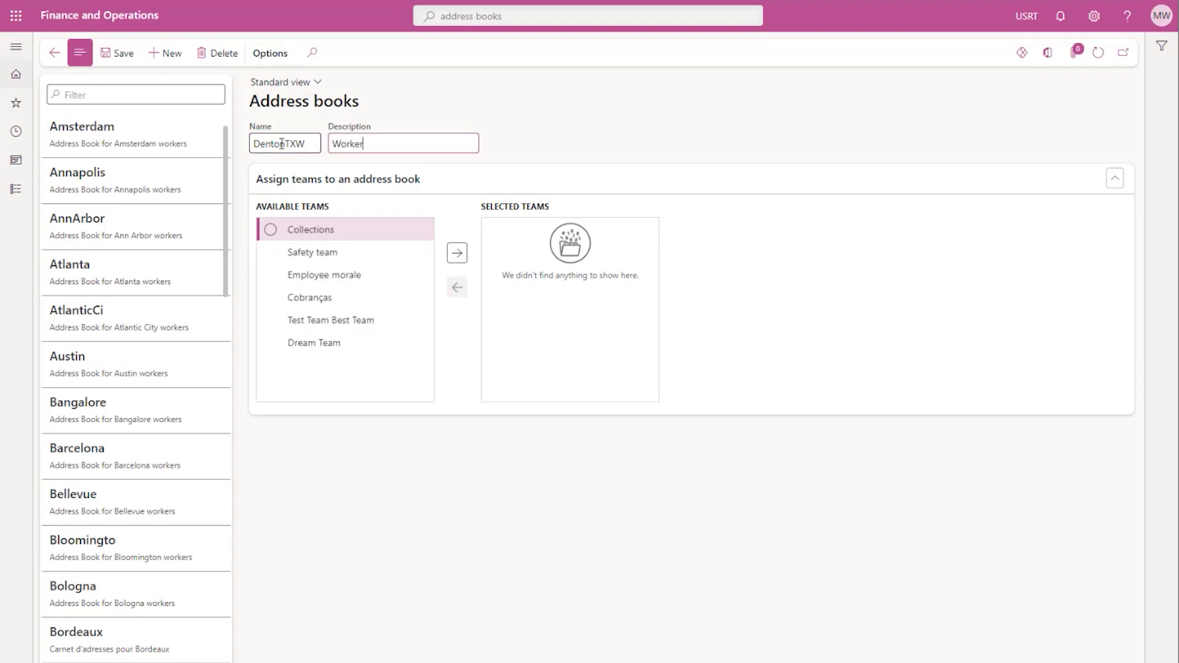
text(s book for Denton TX)
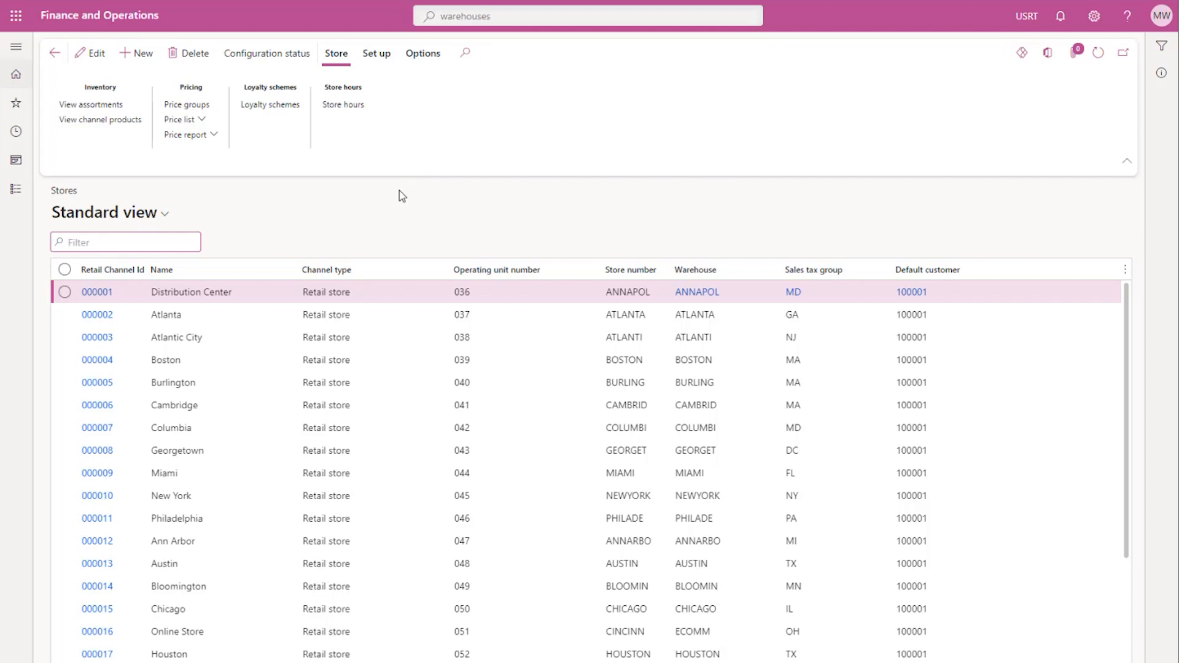
Find the Human resources Workers page and open the first worker's record in the filtered list.
click(546, 8)
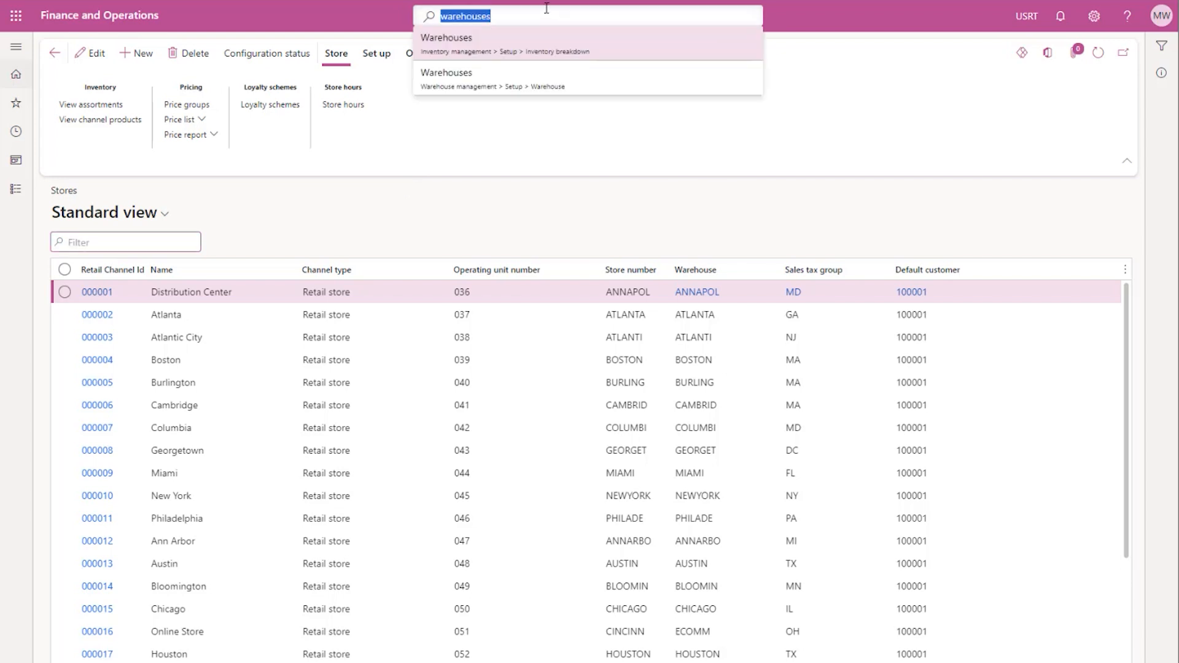
text(workers)
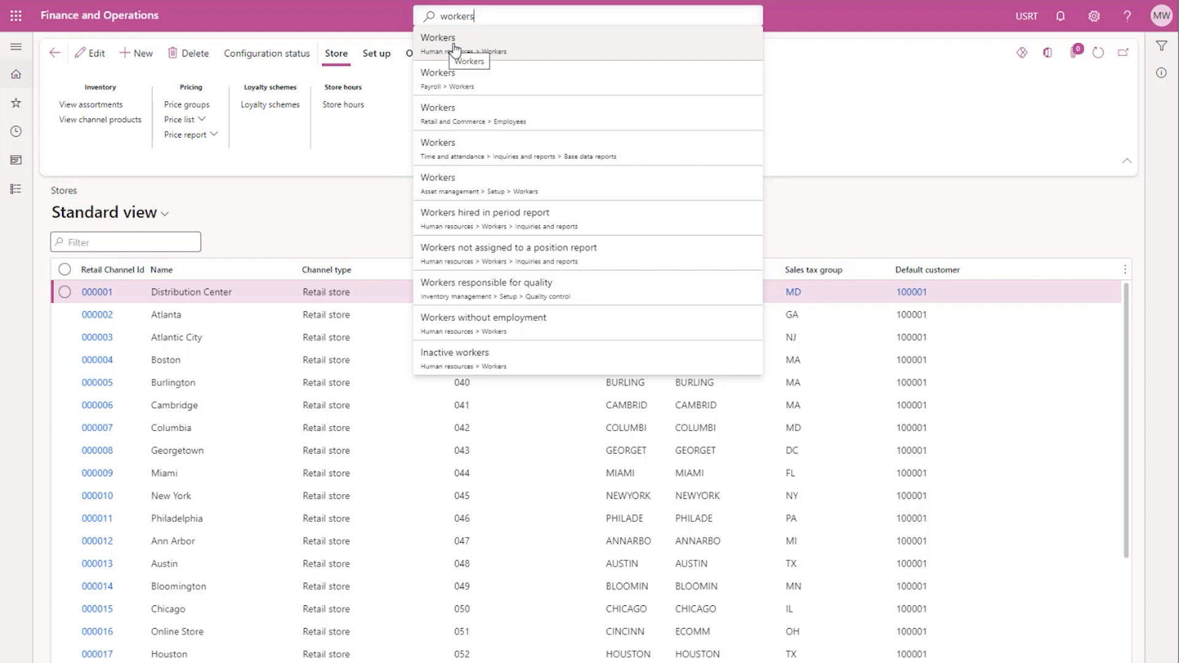
click(454, 48)
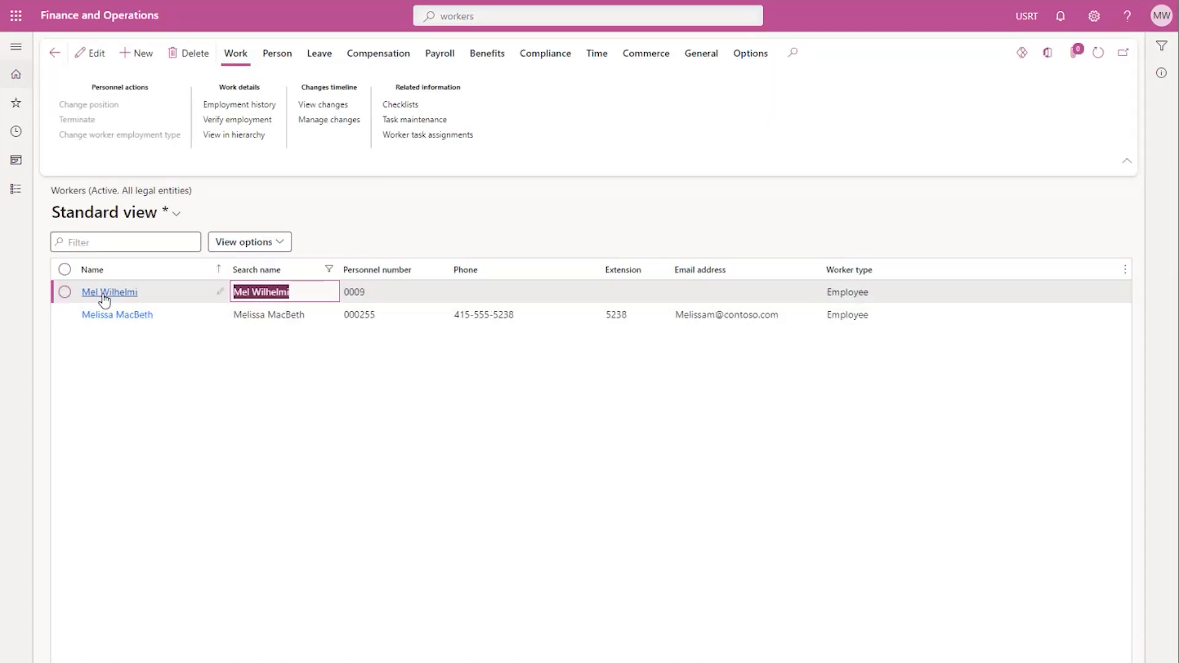
click(105, 299)
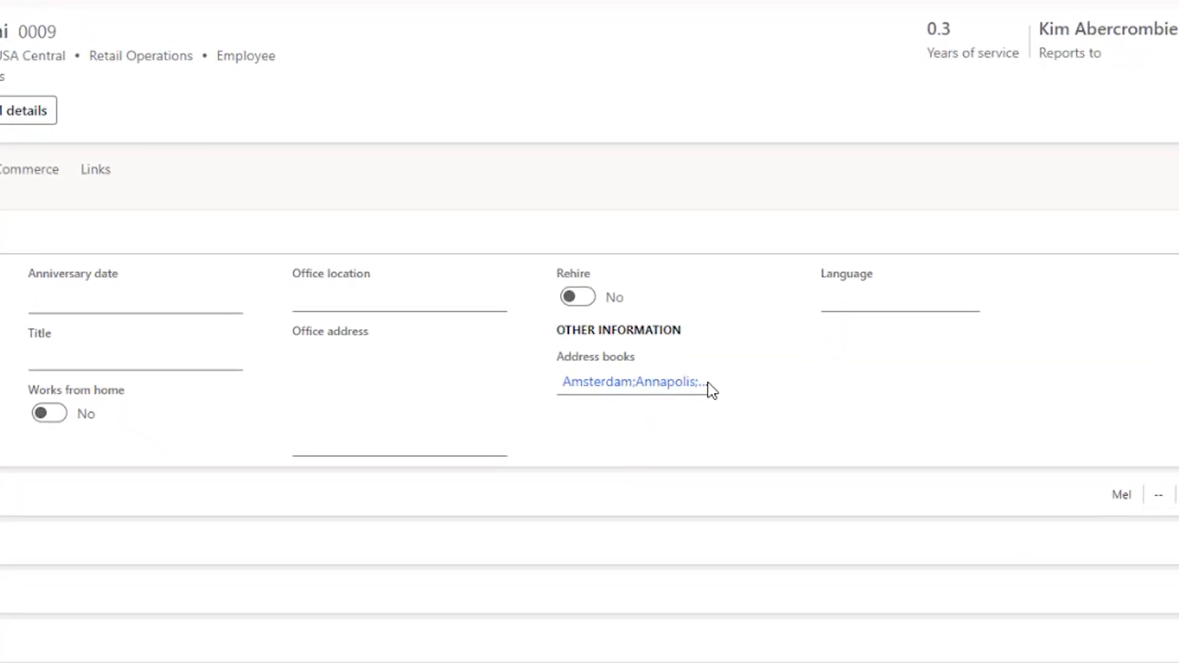
Add the DentonTXW address book to the worker's assigned address books.
click(709, 386)
click(706, 387)
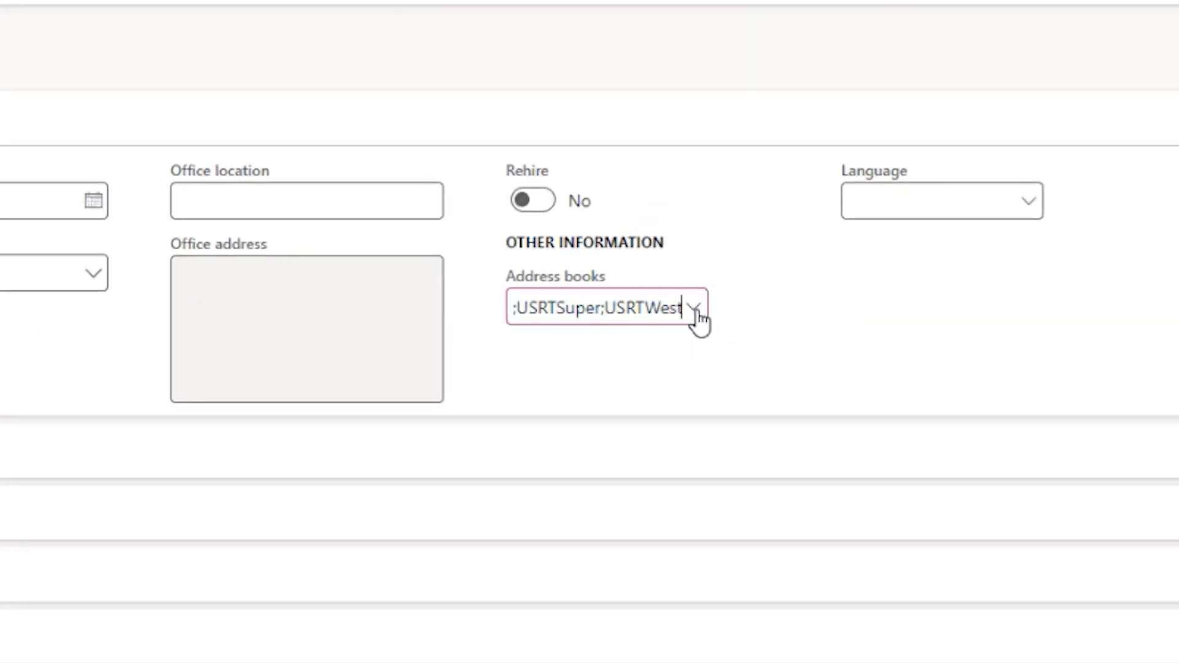
click(699, 313)
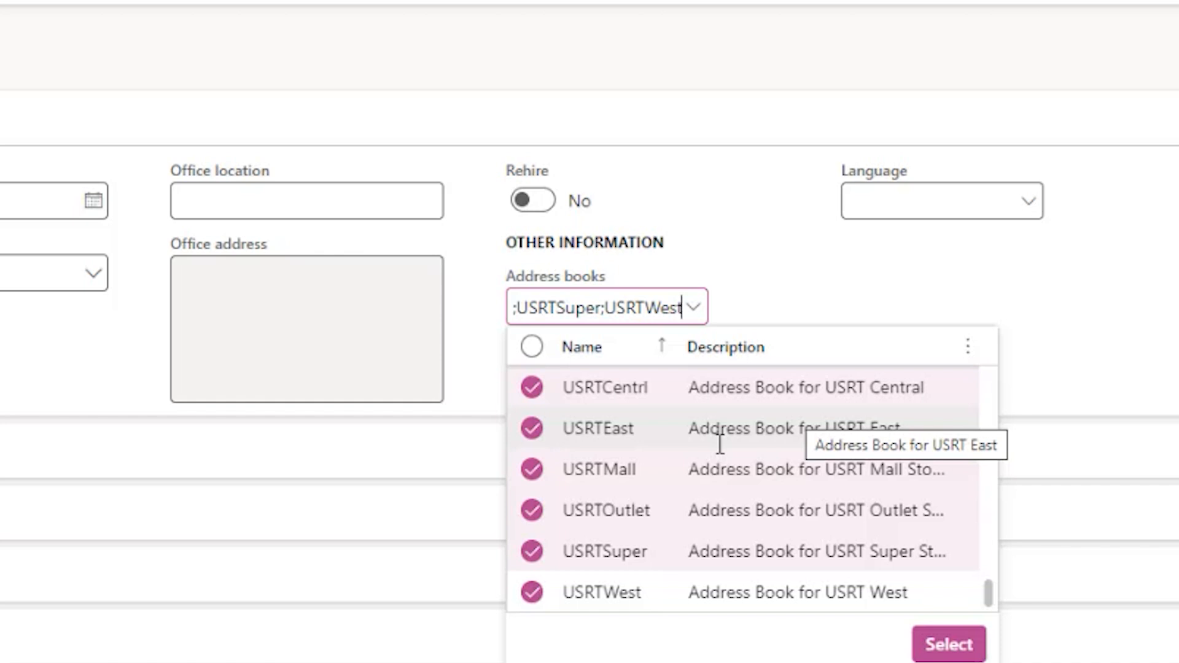
scroll(720, 443, up, 15)
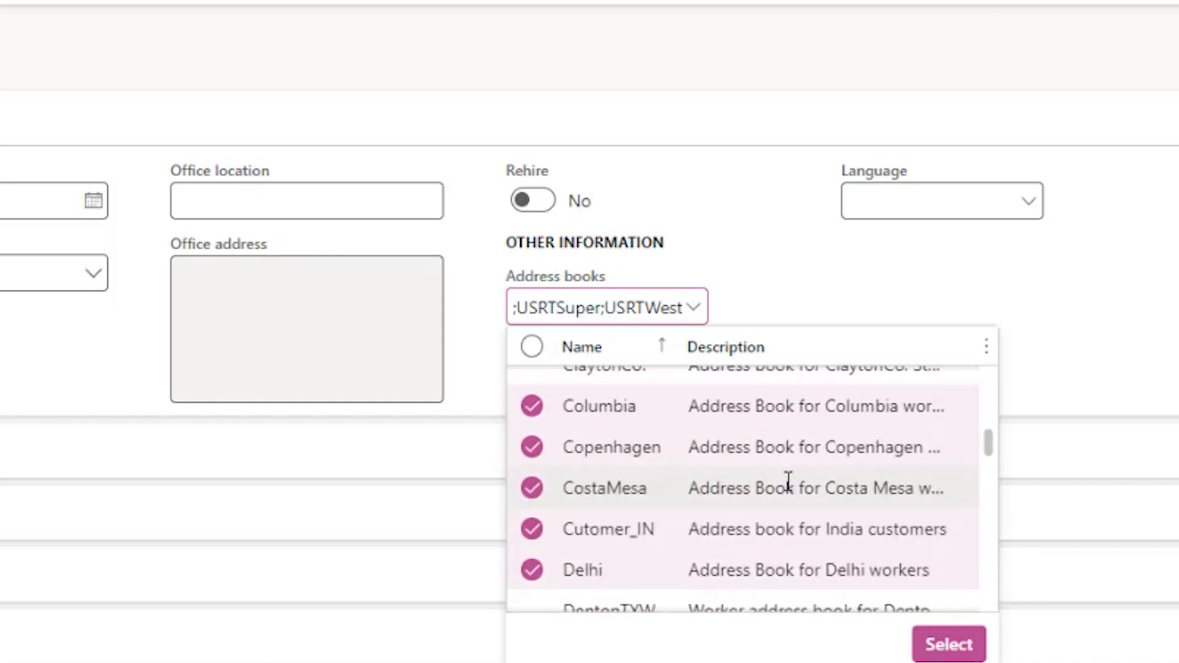
scroll(787, 481, up, 5)
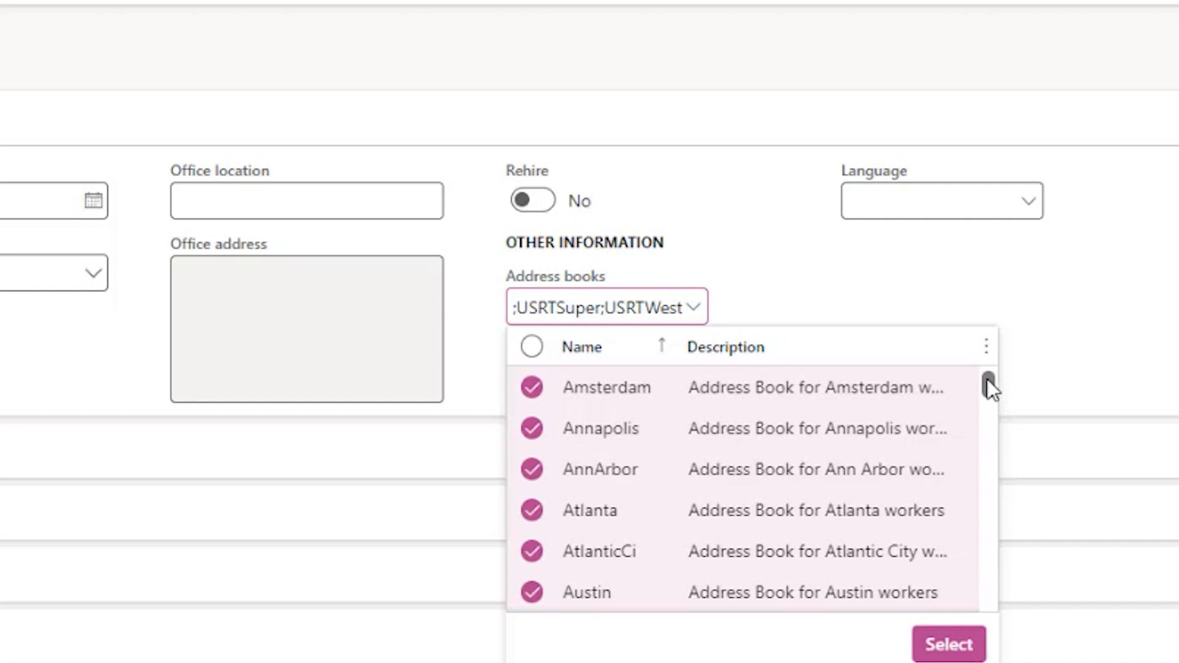
drag(986, 380, 988, 390)
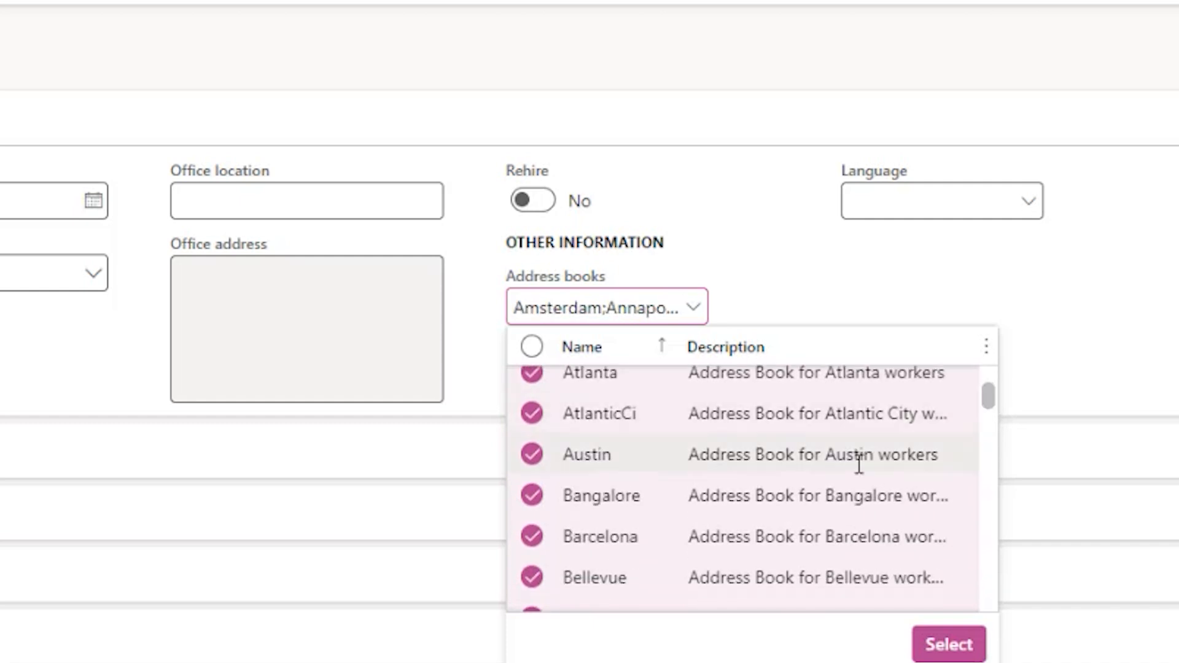
scroll(858, 463, down, 5)
scroll(857, 463, up, 2)
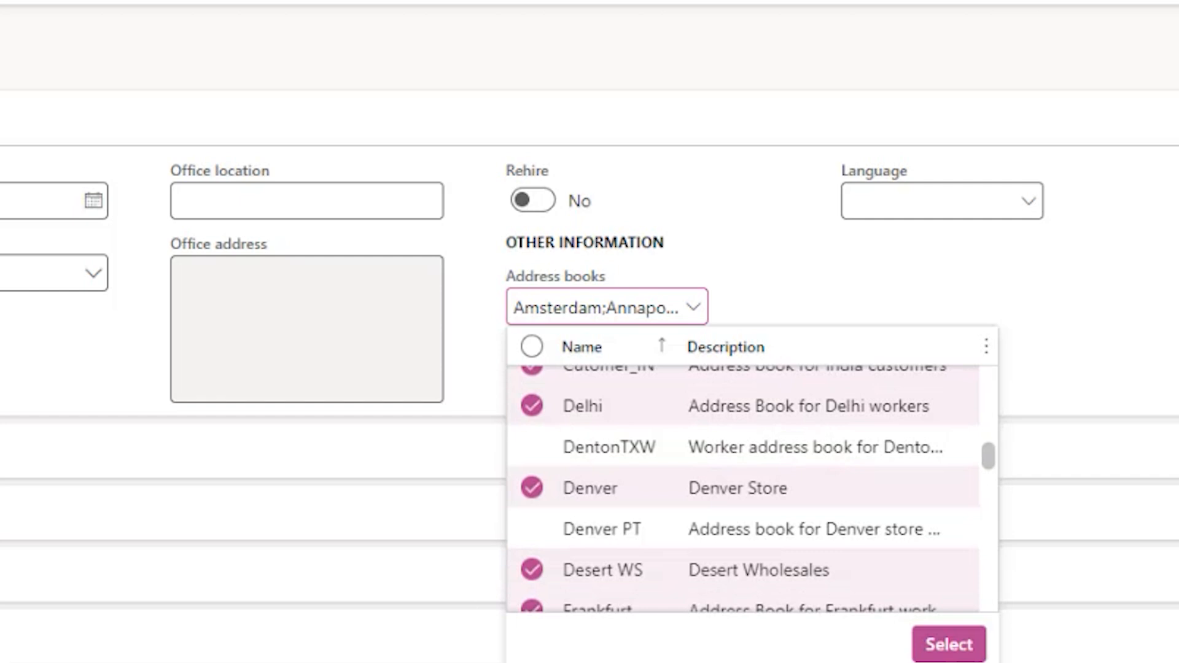
click(534, 451)
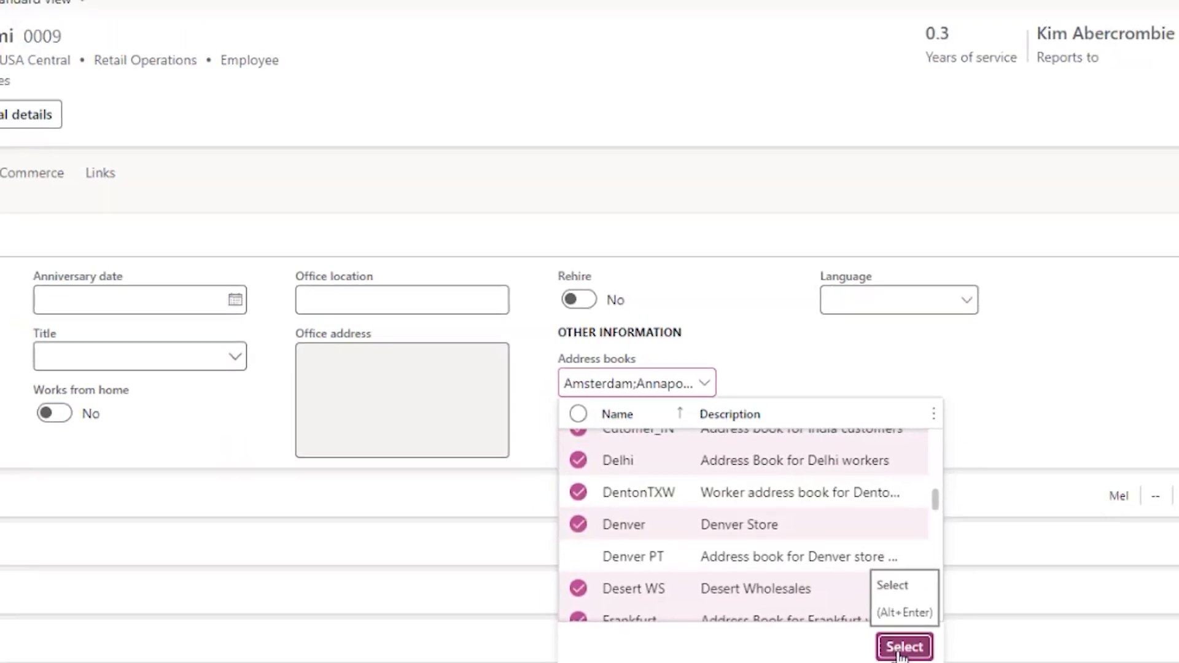
click(904, 647)
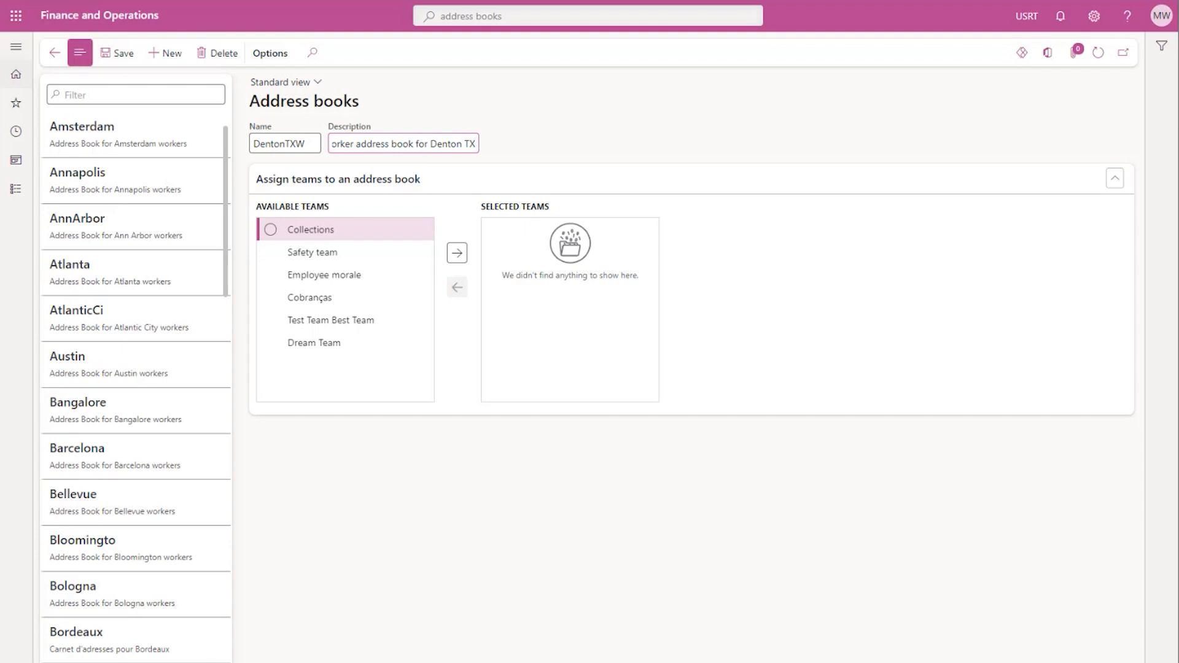
Search for "warehouses" and open the Warehouses page under Inventory management, Setup, Inventory breakdown.
click(465, 9)
text(war)
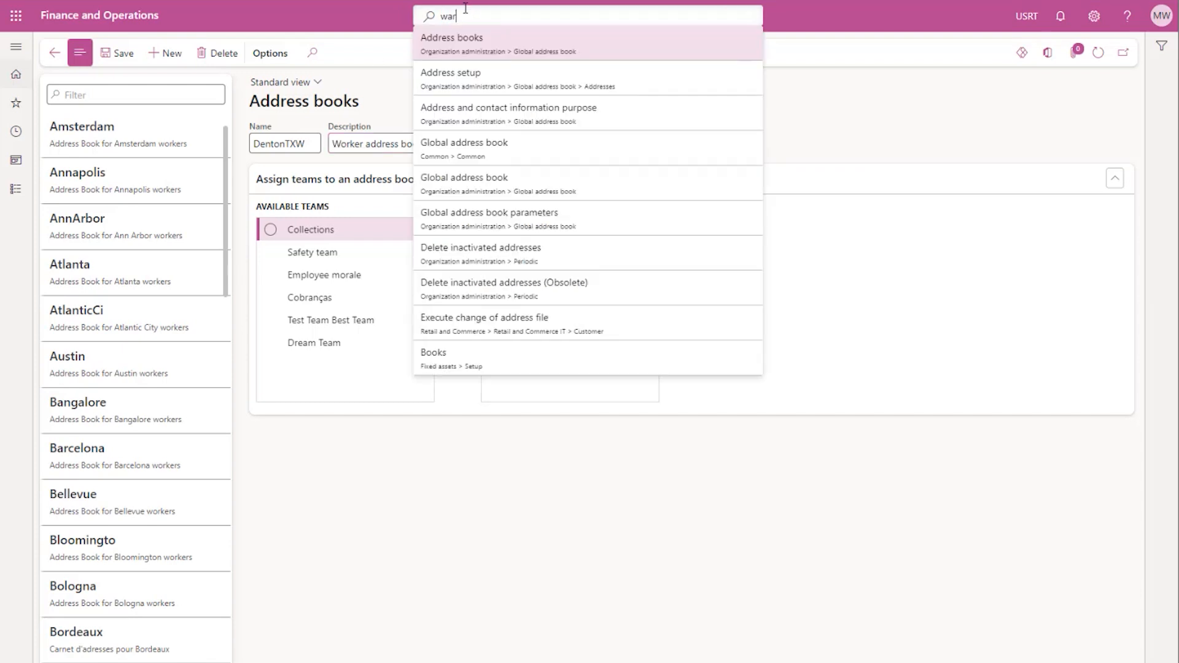
text(ehouses)
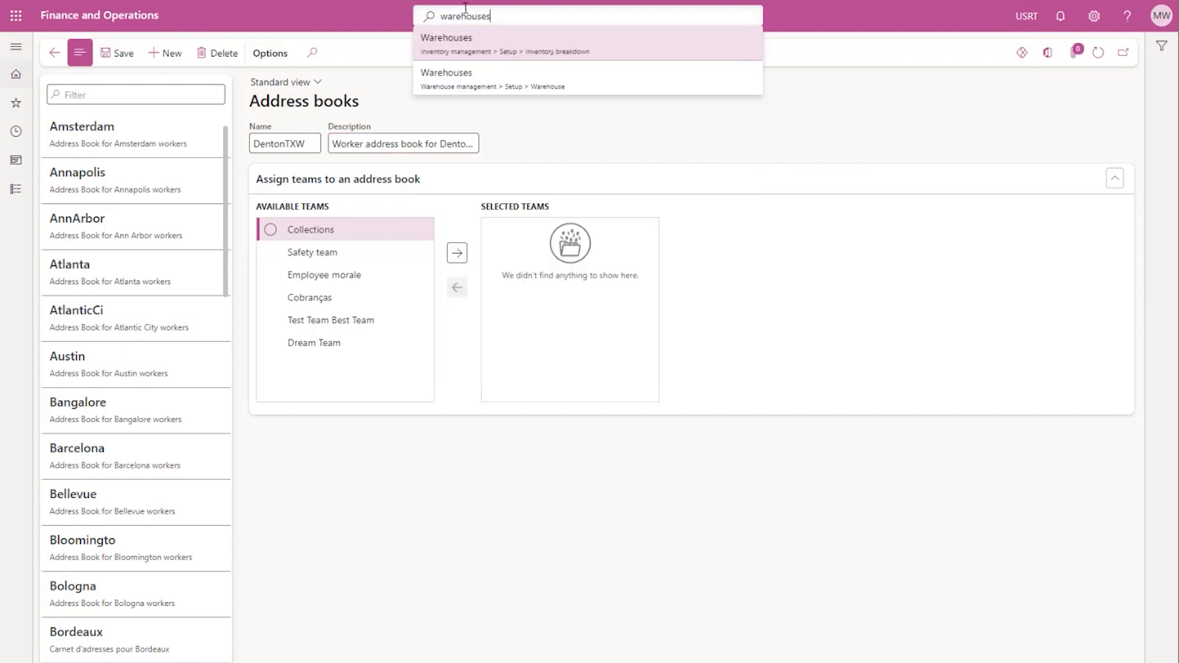
click(553, 52)
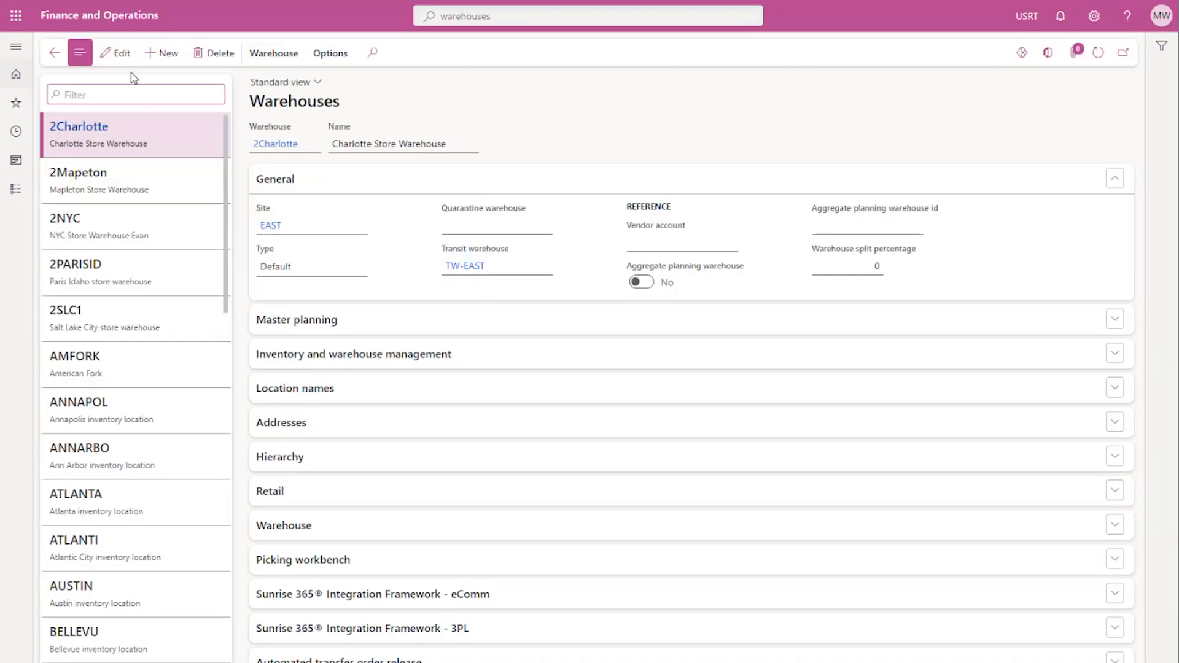
Create a warehouse with the ID TDENTON and the name "Transit for Denton TX".
click(164, 53)
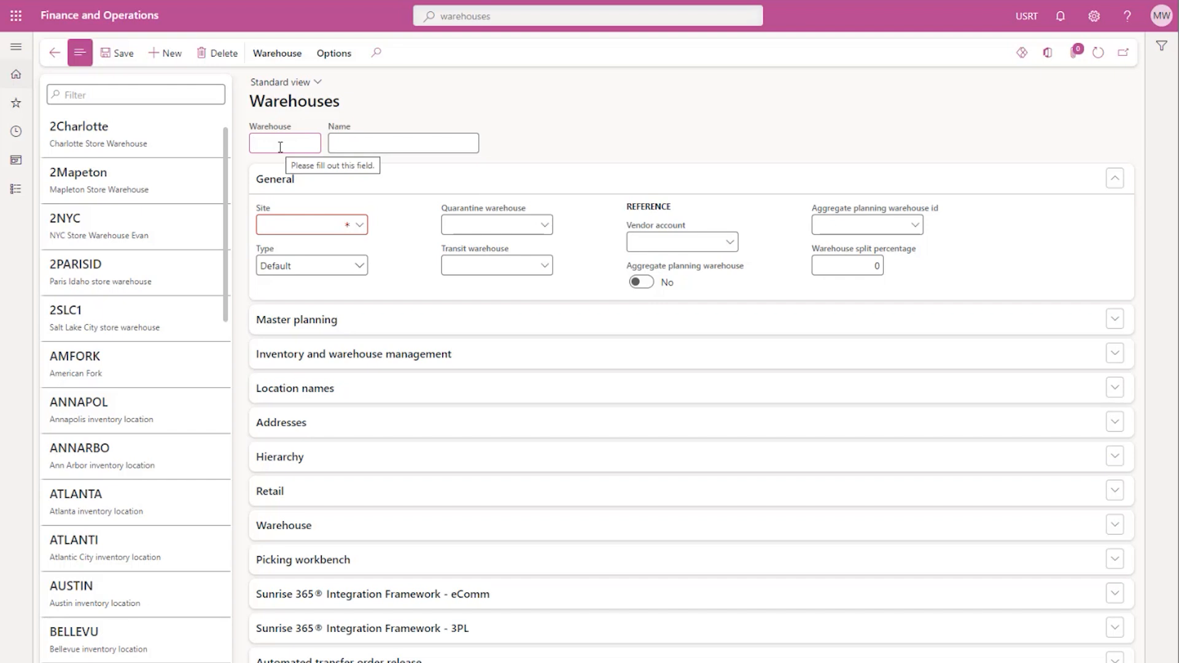
text(TDENTO)
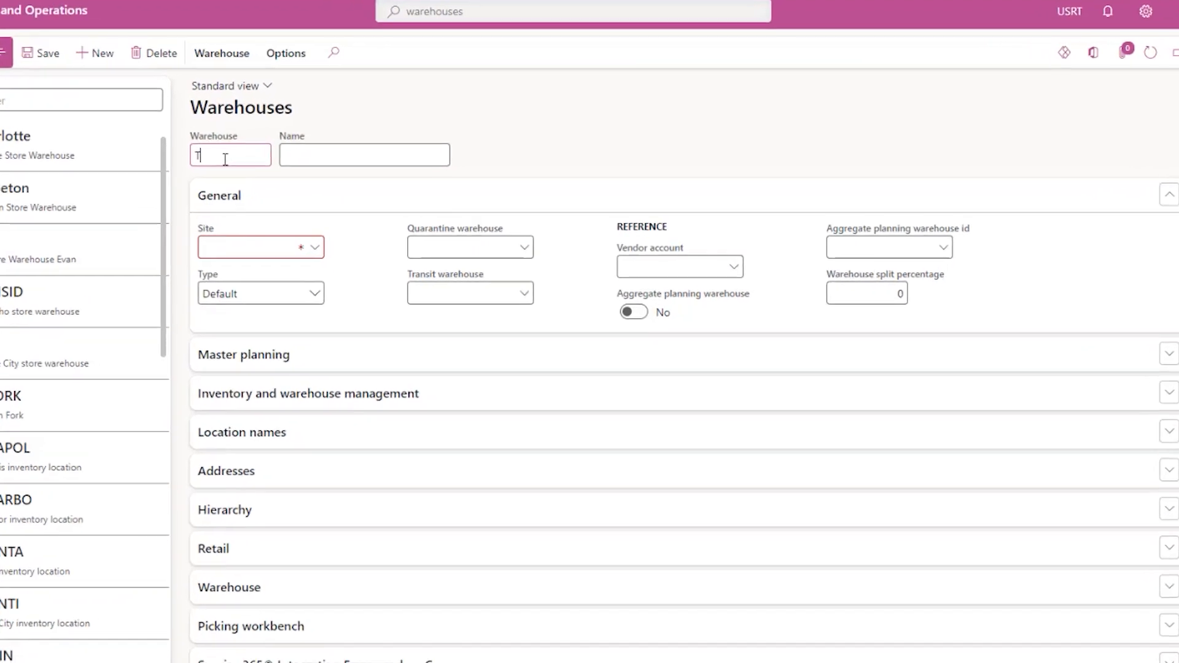
text(N)
key(Tab)
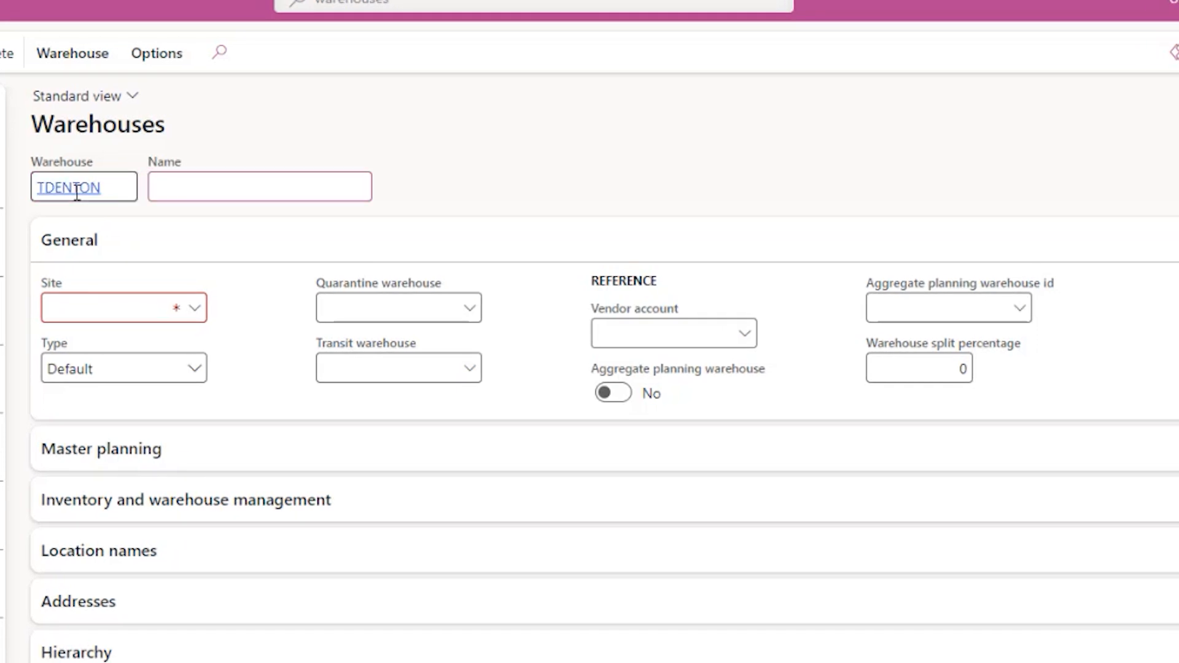
text(Transit for Denton TX)
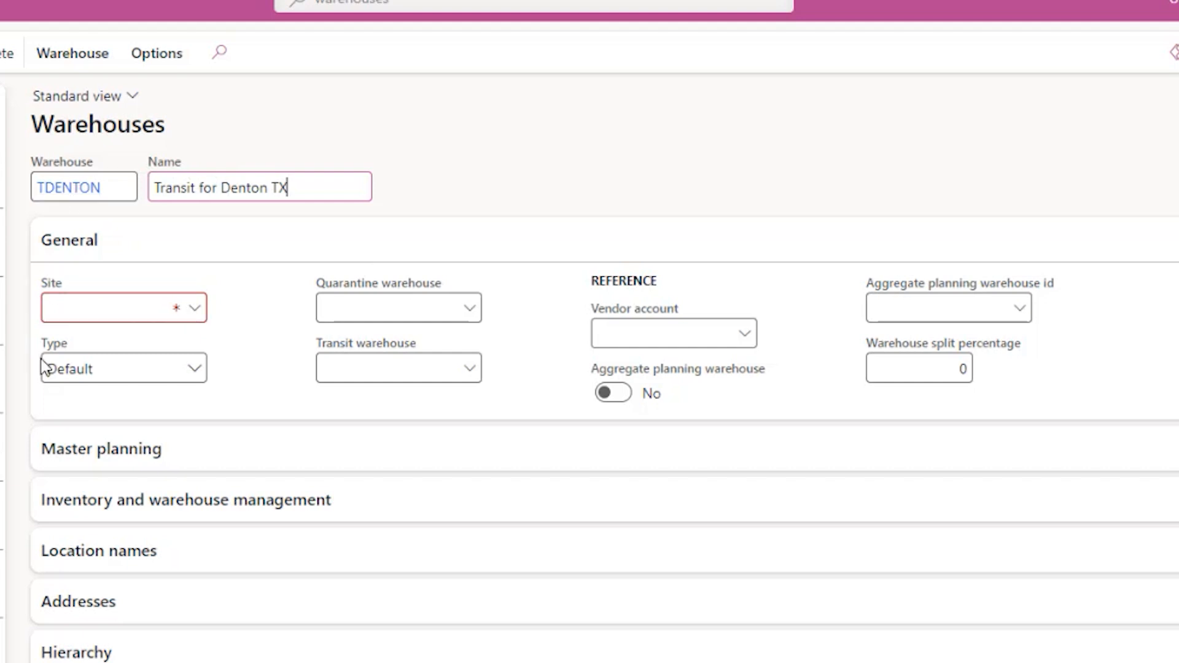
Assign the TDENTON warehouse to the CENTRAL site.
click(80, 303)
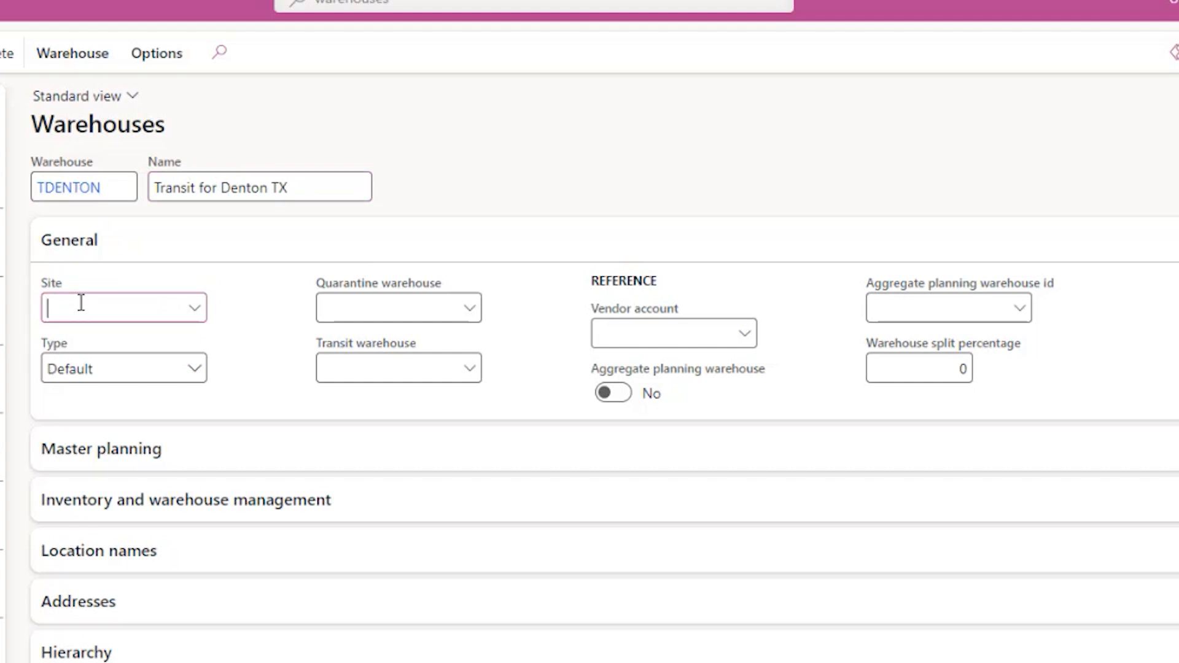
click(195, 309)
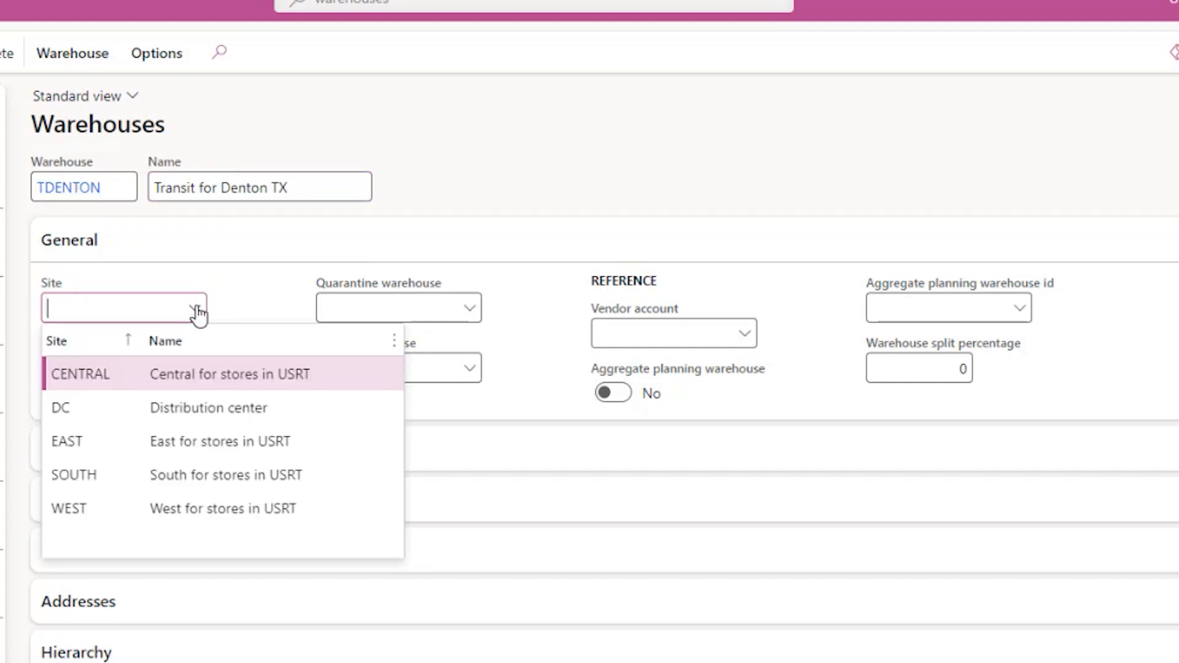
click(196, 376)
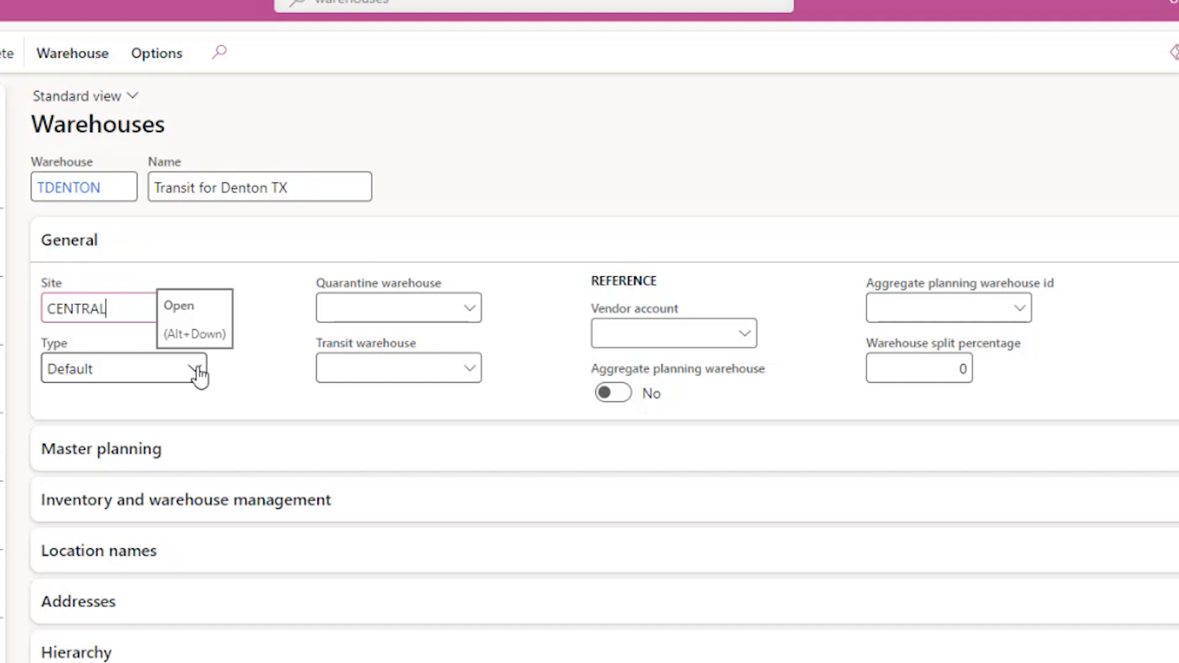
Set the TDENTON warehouse's type to Transit, show its master planning settings, and save the record.
click(197, 372)
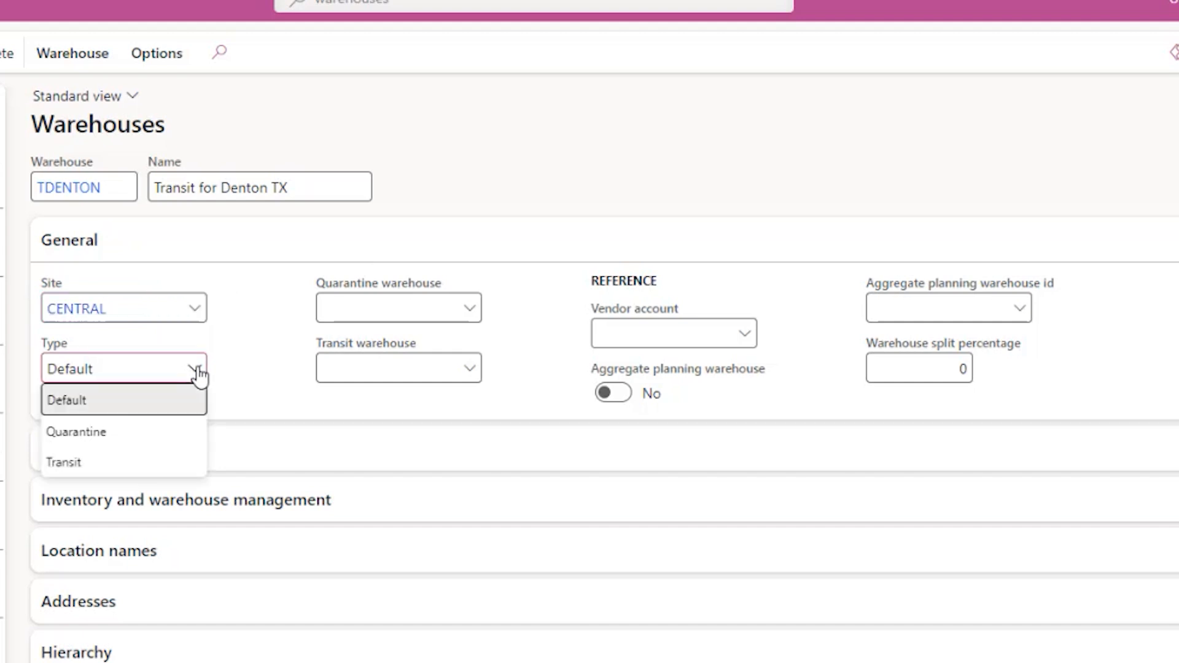
click(93, 463)
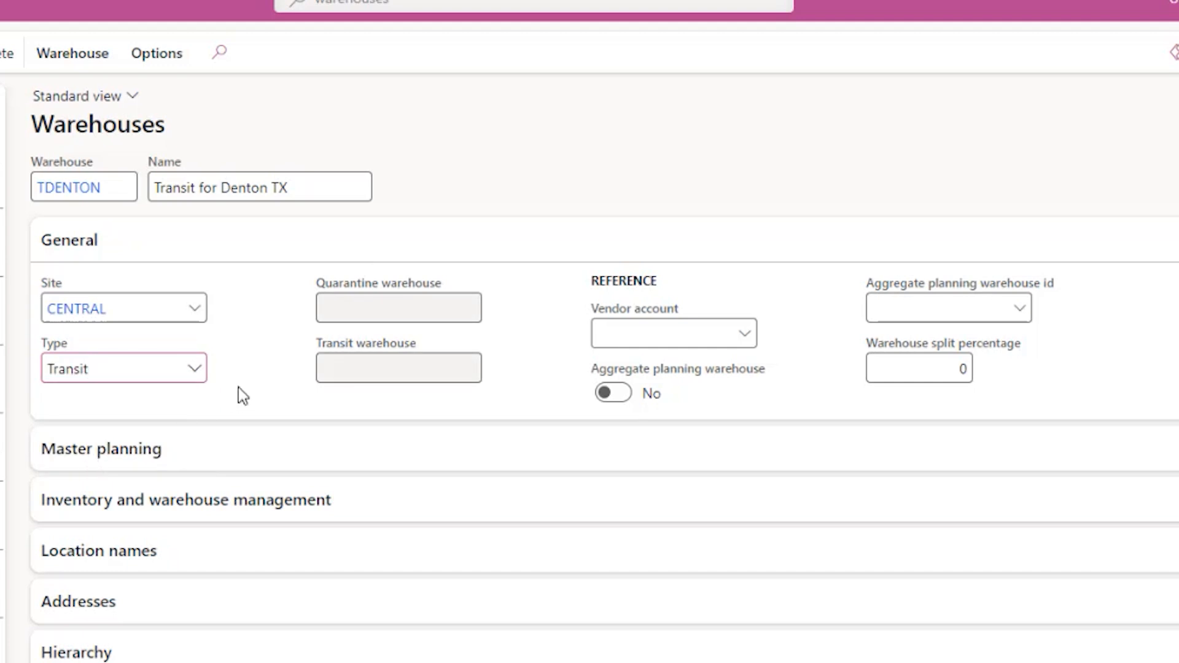
click(131, 454)
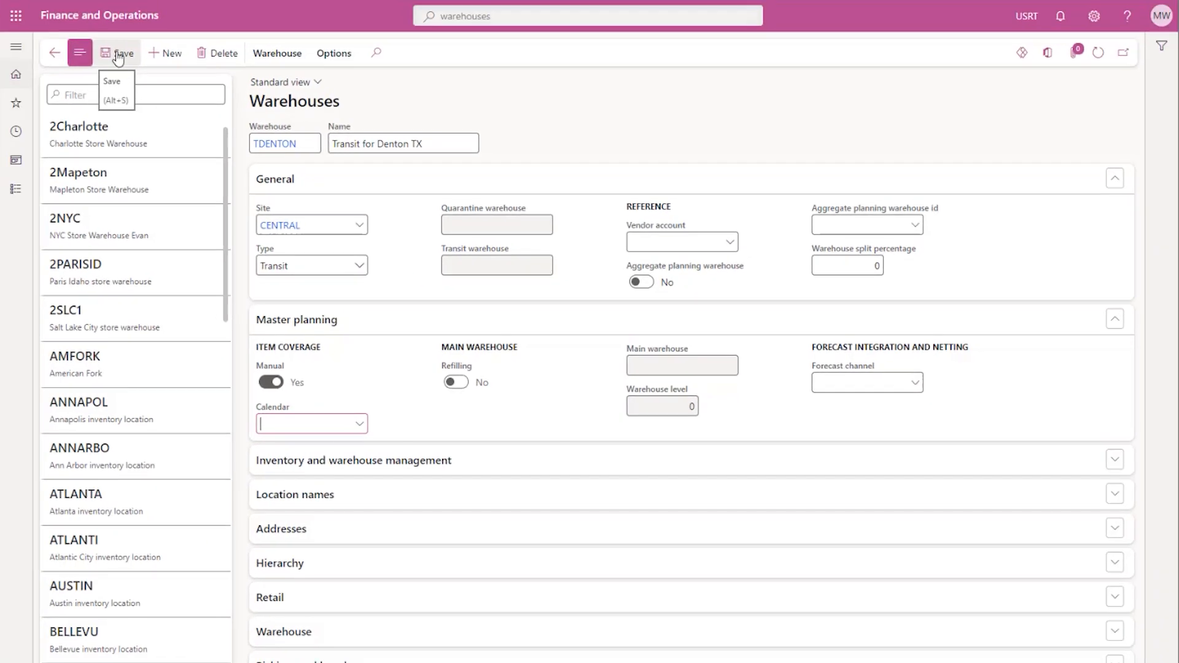
click(119, 55)
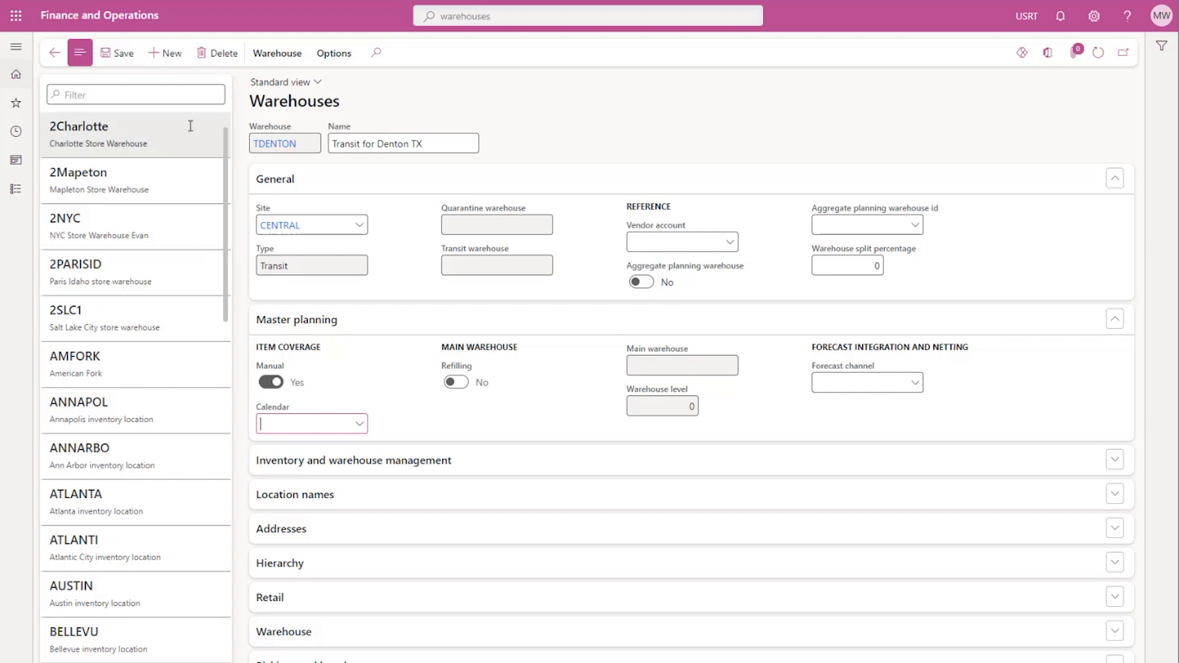
Create a new warehouse with the ID DENTON and the name "Denton TX store".
click(168, 59)
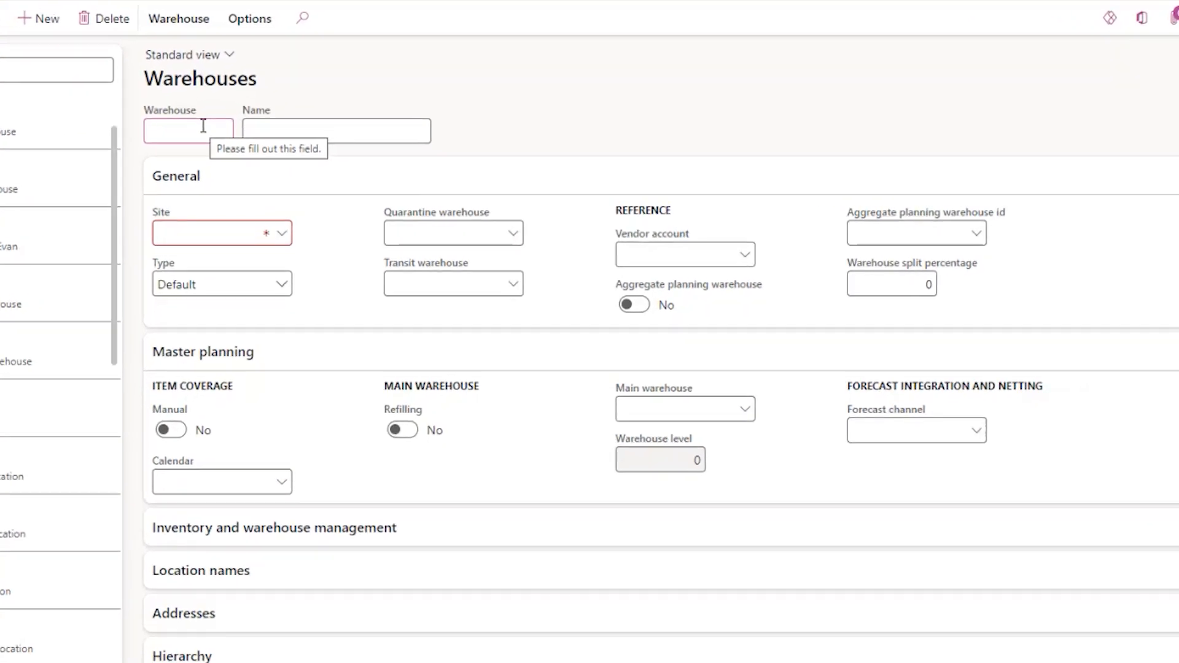
text(DENTON)
key(Tab)
text(Denton TX)
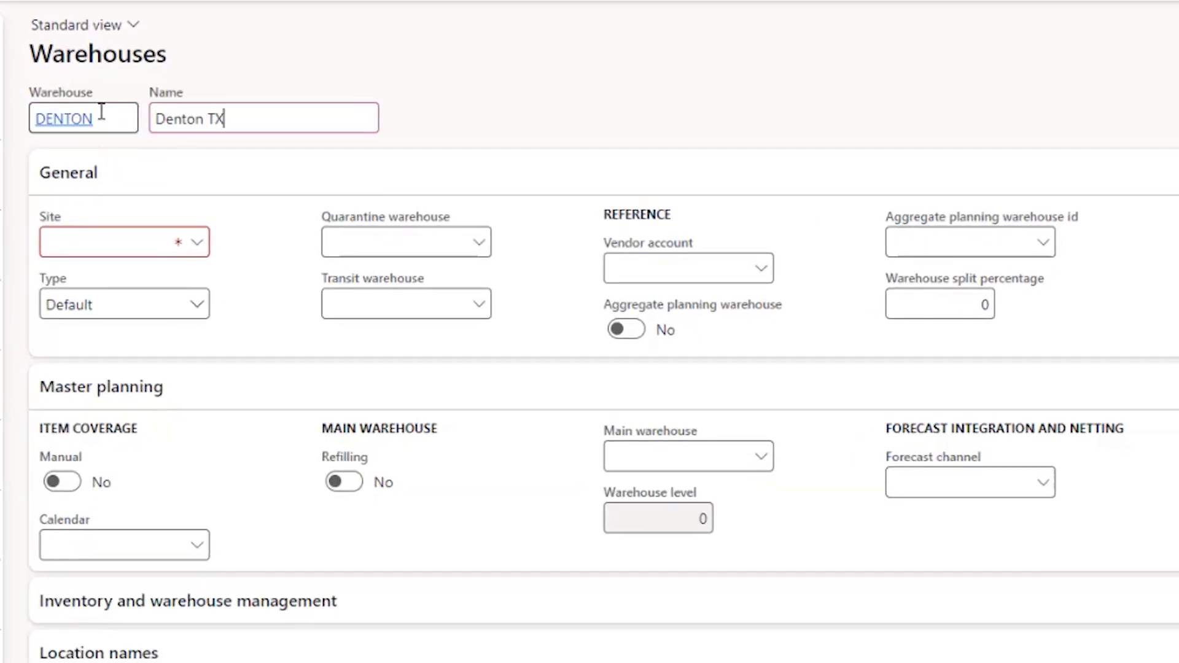
text( store)
Assign the DENTON warehouse to the CENTRAL site and keep its type as Default.
click(196, 246)
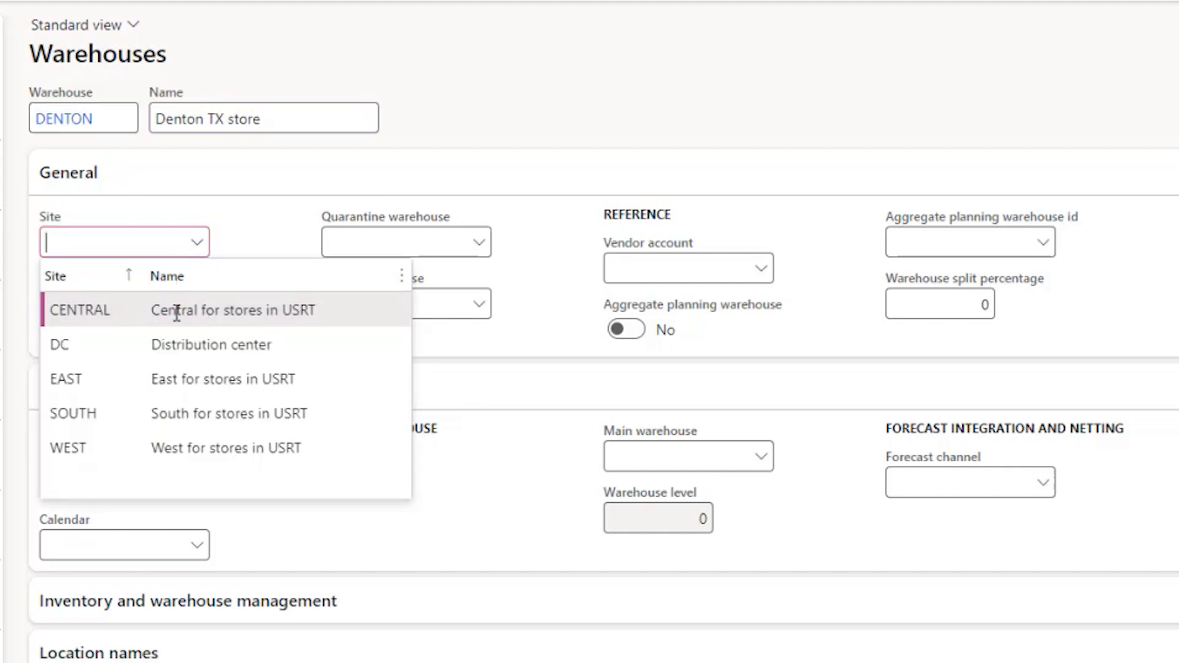
click(176, 311)
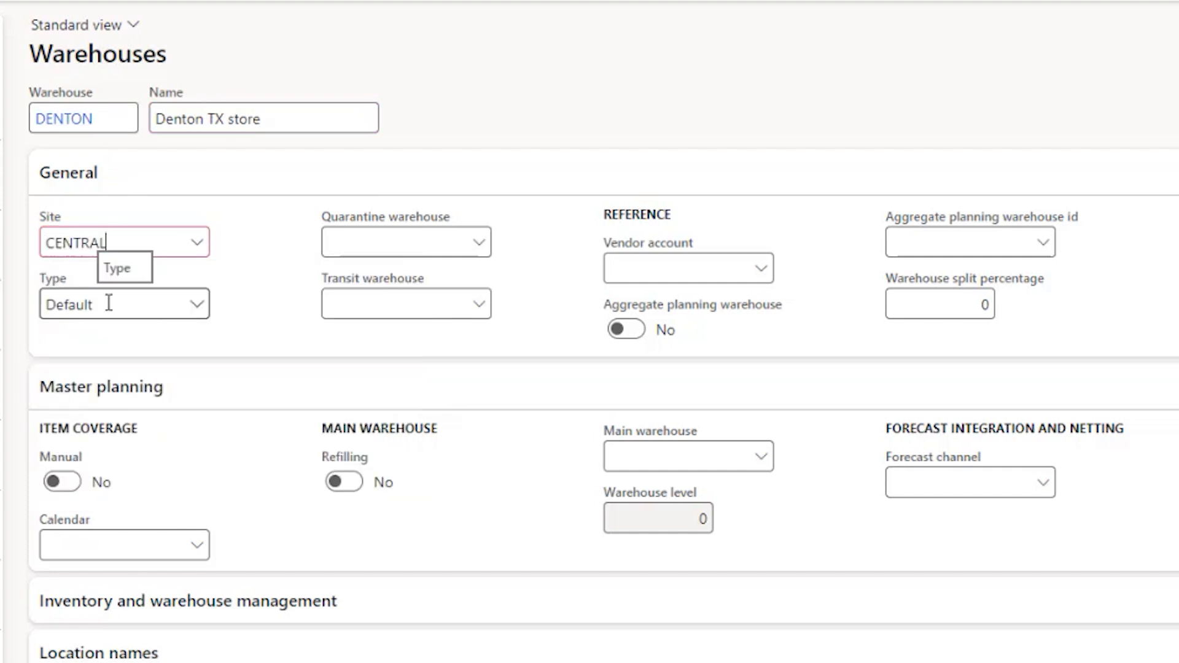
click(197, 316)
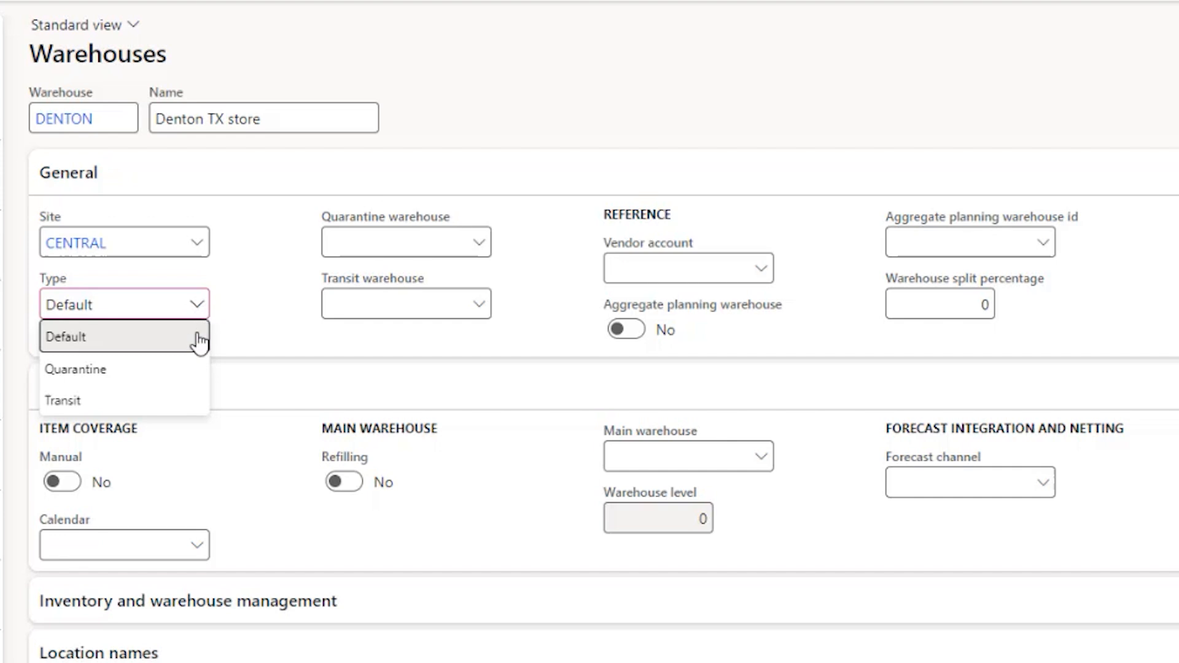
click(271, 317)
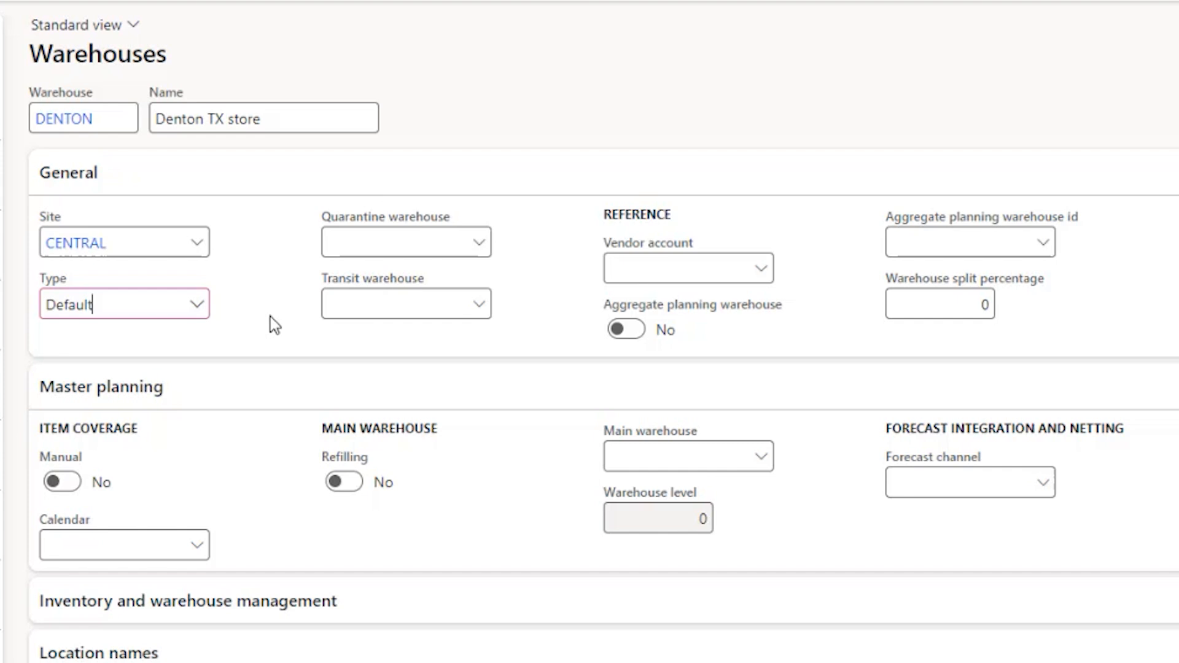
Set TDENTON as the transit warehouse of the DENTON warehouse.
click(369, 242)
click(345, 298)
text(tden)
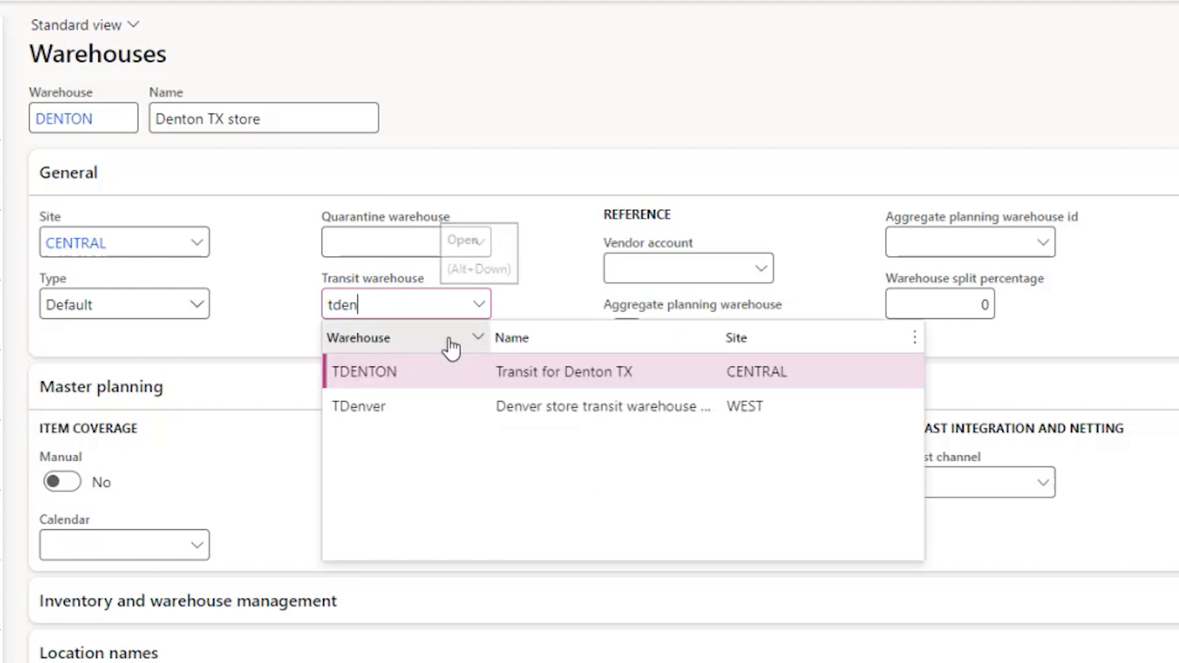
click(417, 375)
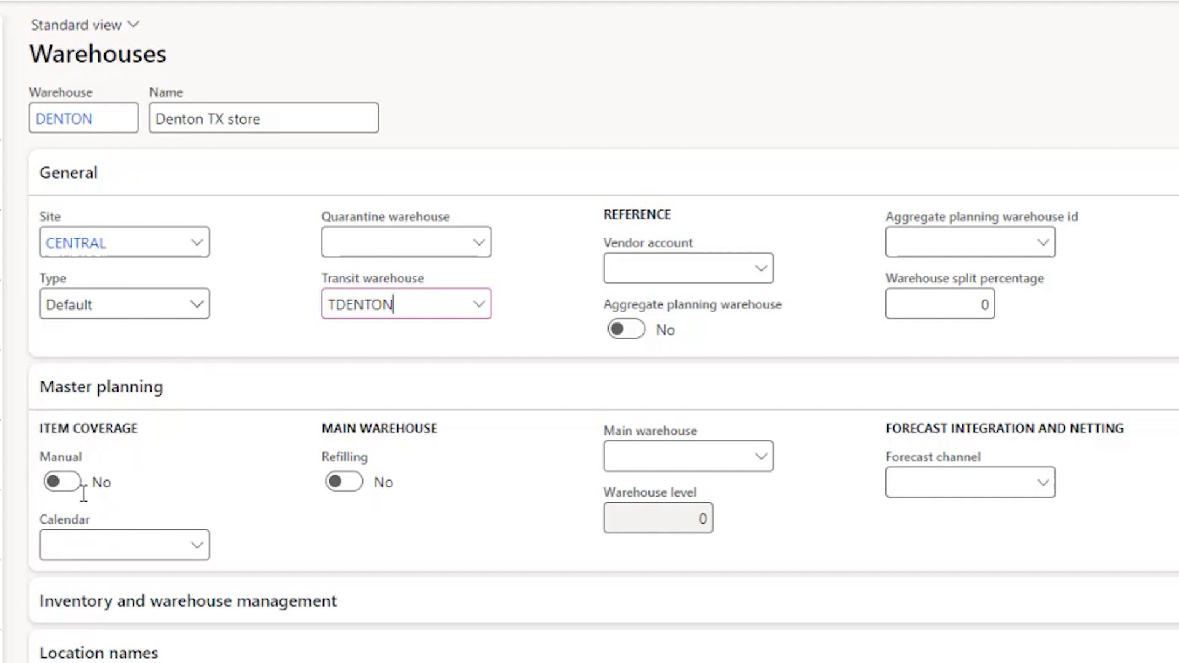
Start a new address for the DENTON warehouse and name it "Main".
scroll(86, 494, down, 3)
scroll(104, 368, down, 5)
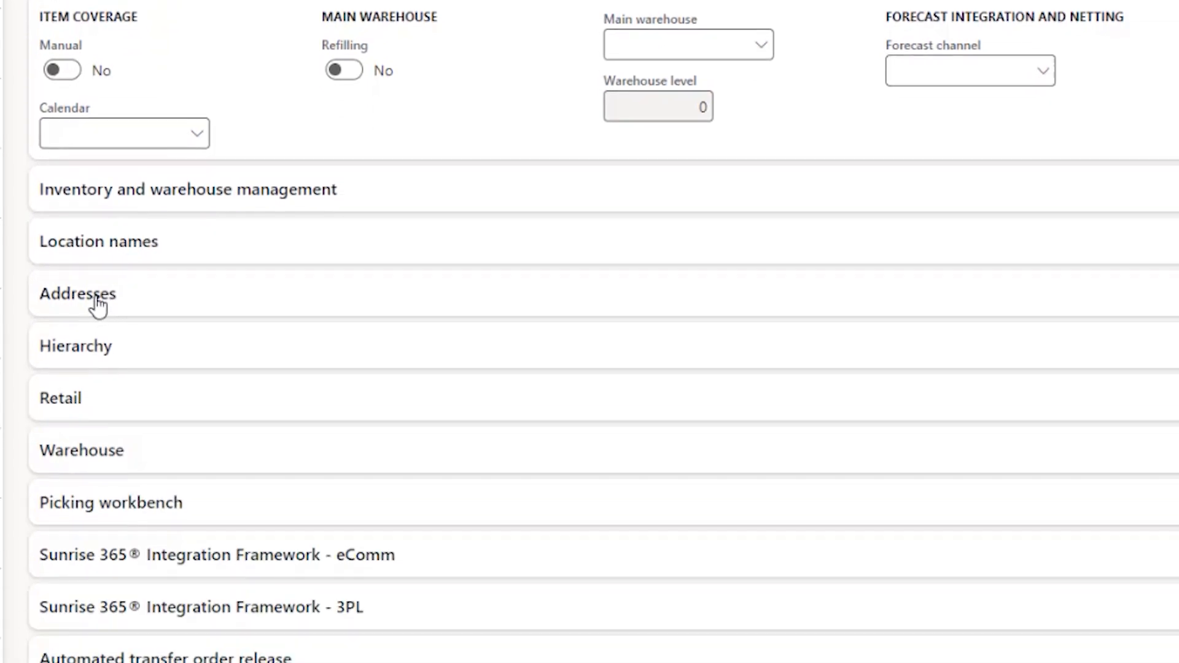
click(97, 176)
scroll(150, 29, down, 5)
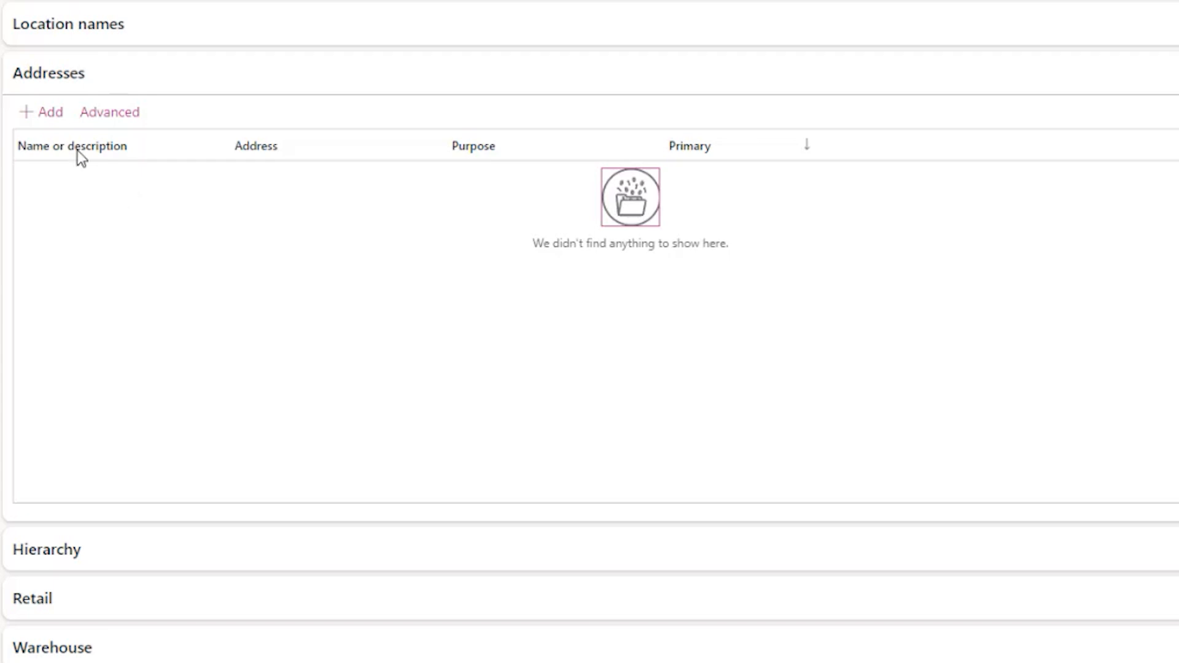
click(44, 277)
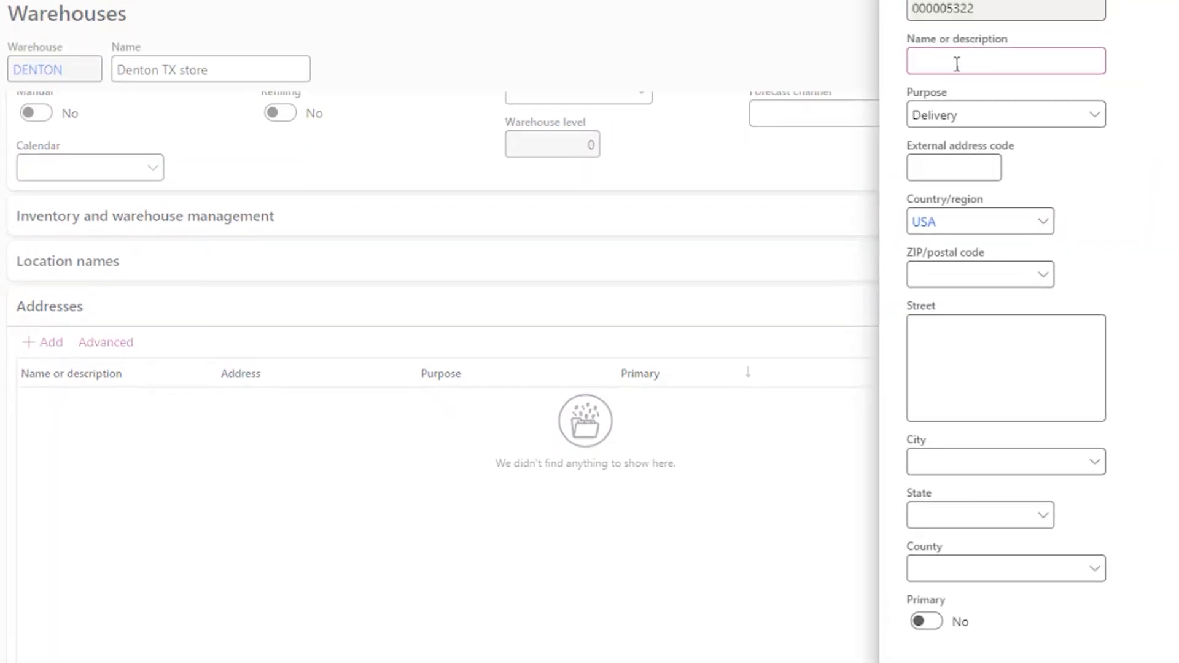
text(Main)
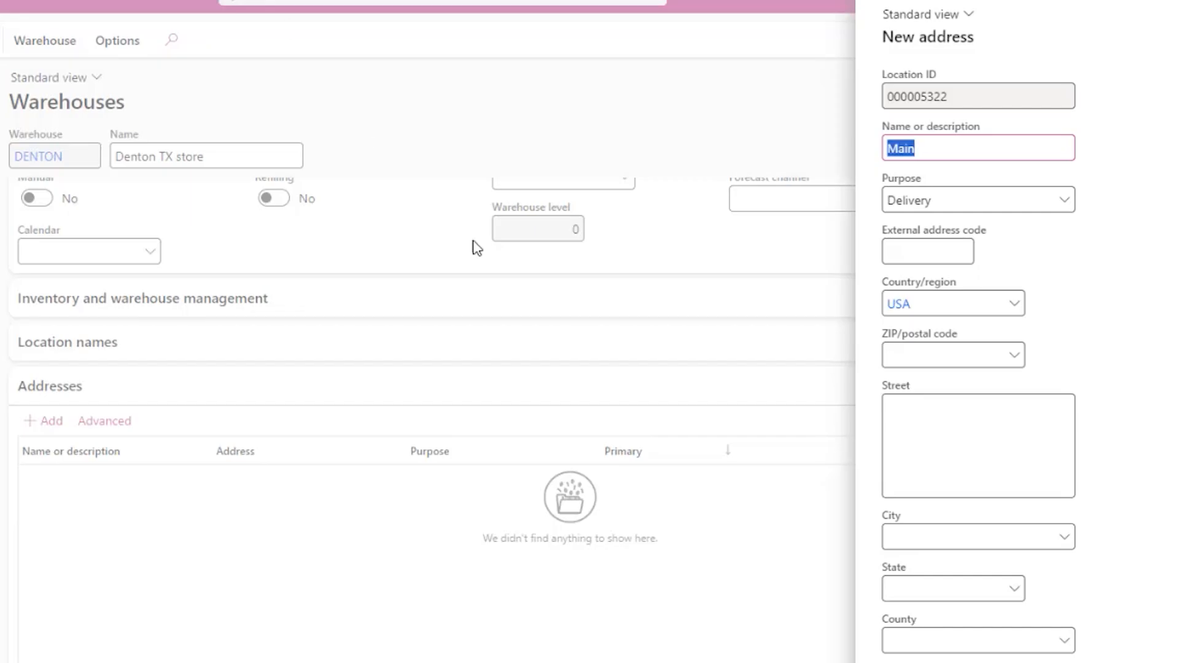
Enter the new address's ZIP code and copy the street address from the LSA Burger Co. listing in the browser.
click(929, 355)
text(76201)
click(930, 430)
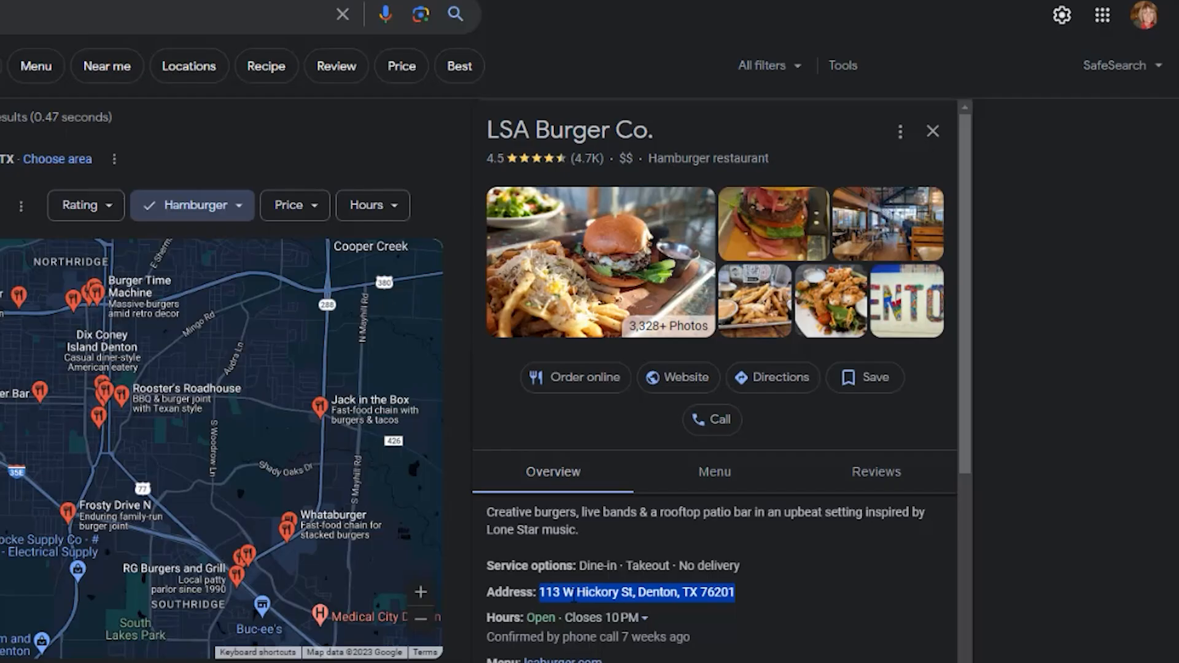
click(573, 595)
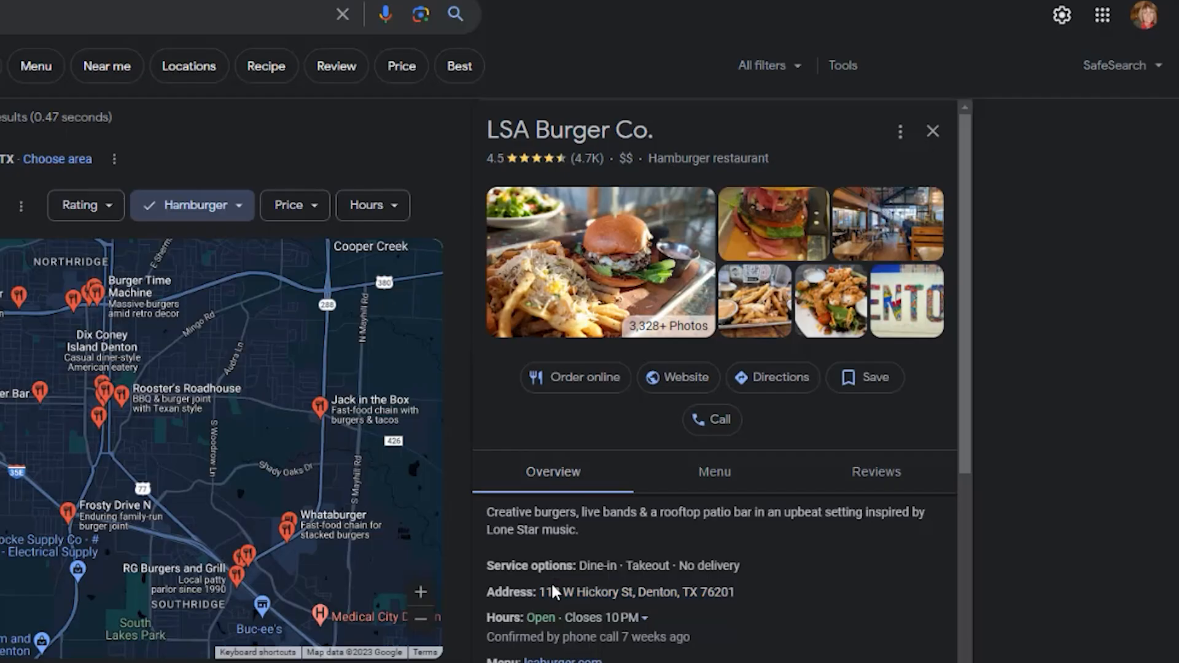
drag(540, 593, 634, 593)
key(ctrl+c)
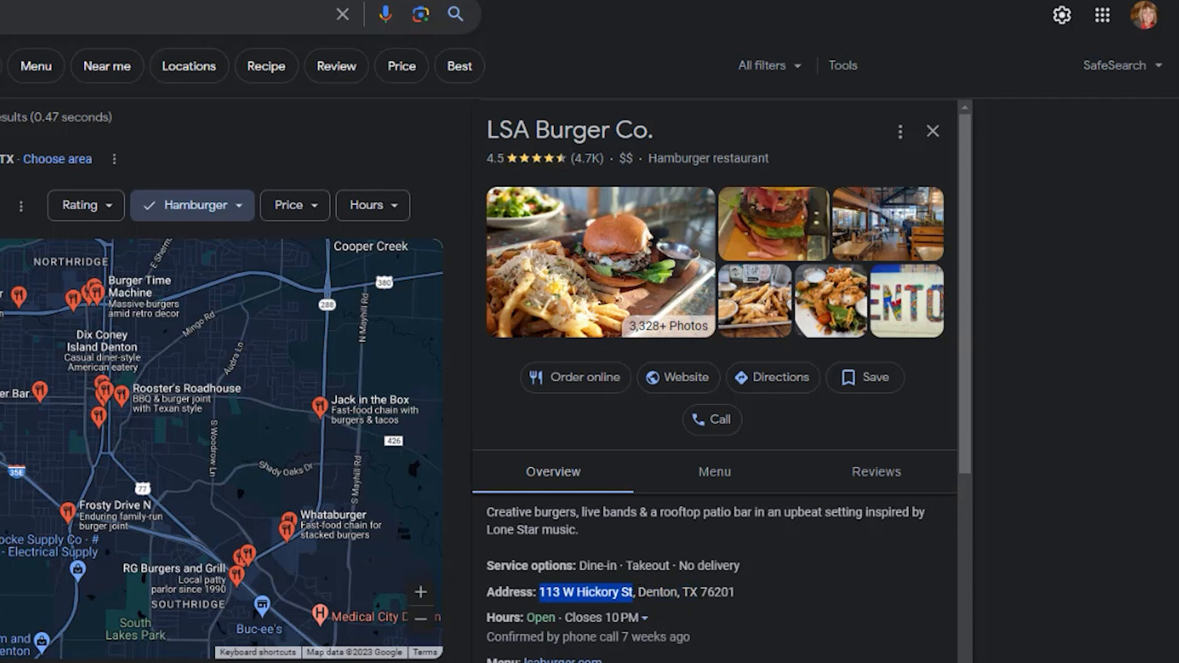
Return to Dynamics 365, paste the copied street into the new address, make it primary, and save it.
click(362, 1)
key(ctrl+v)
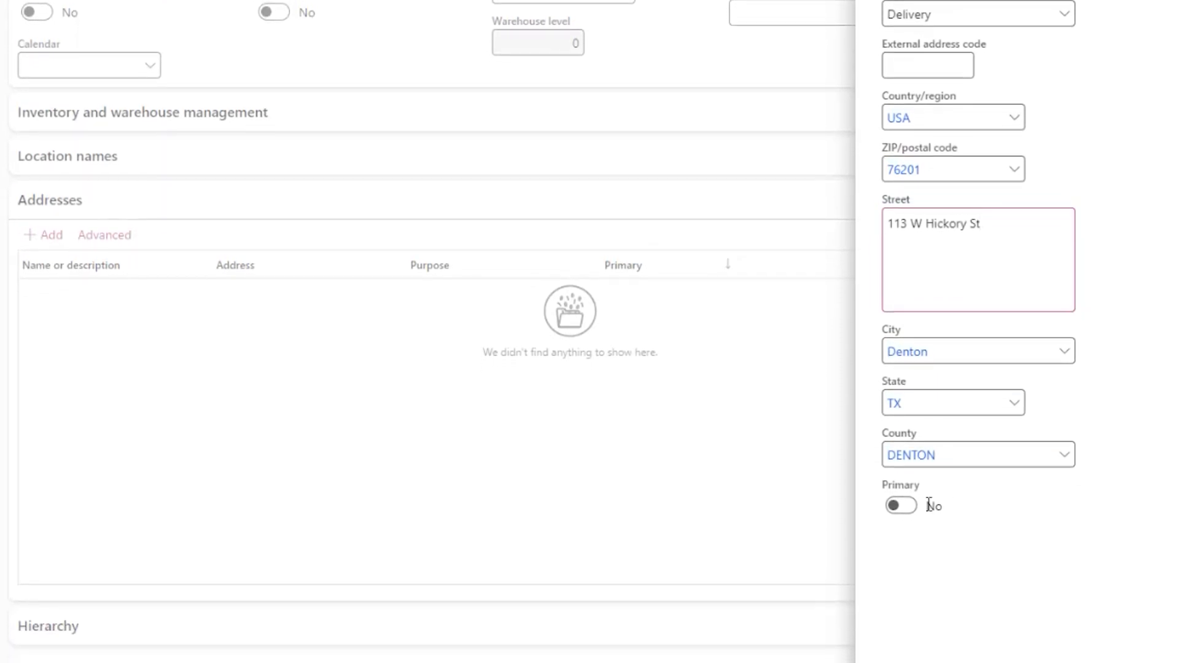
click(896, 508)
click(914, 506)
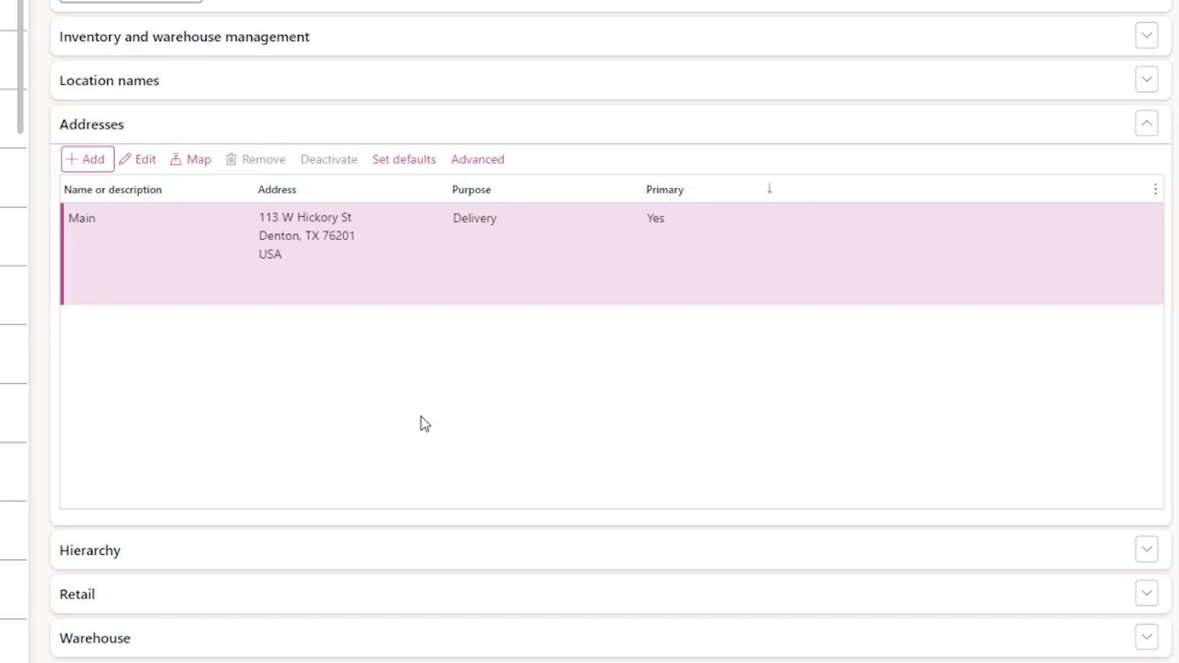
Open the advanced details of the Main address and expand its general information.
click(479, 172)
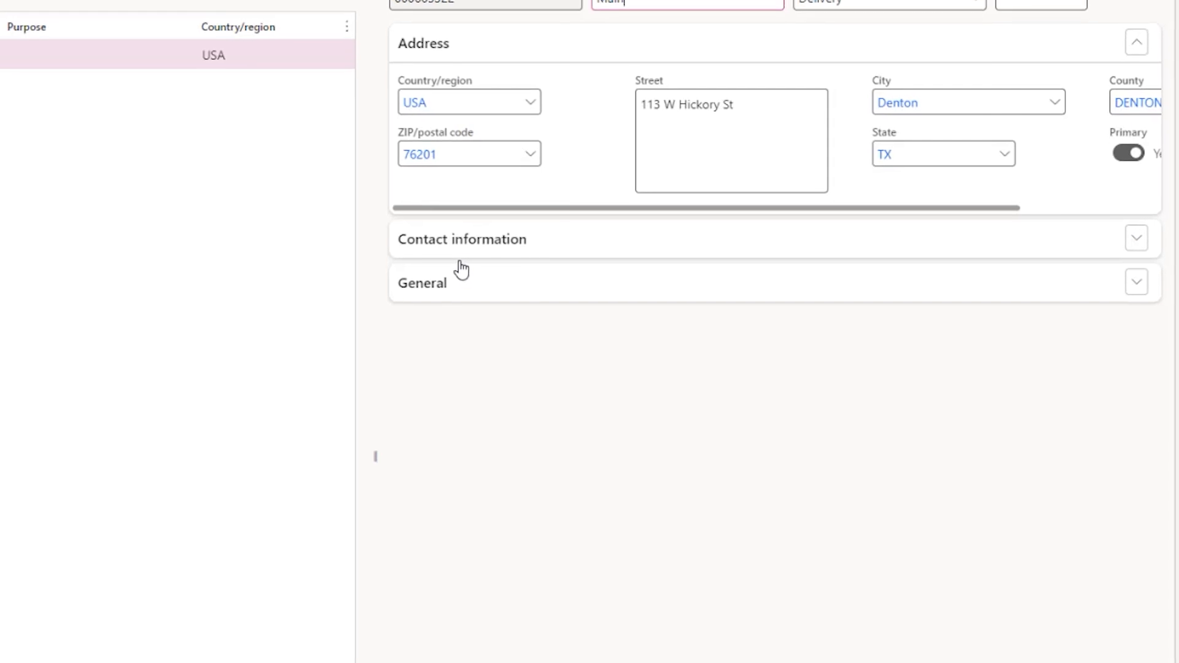
click(404, 388)
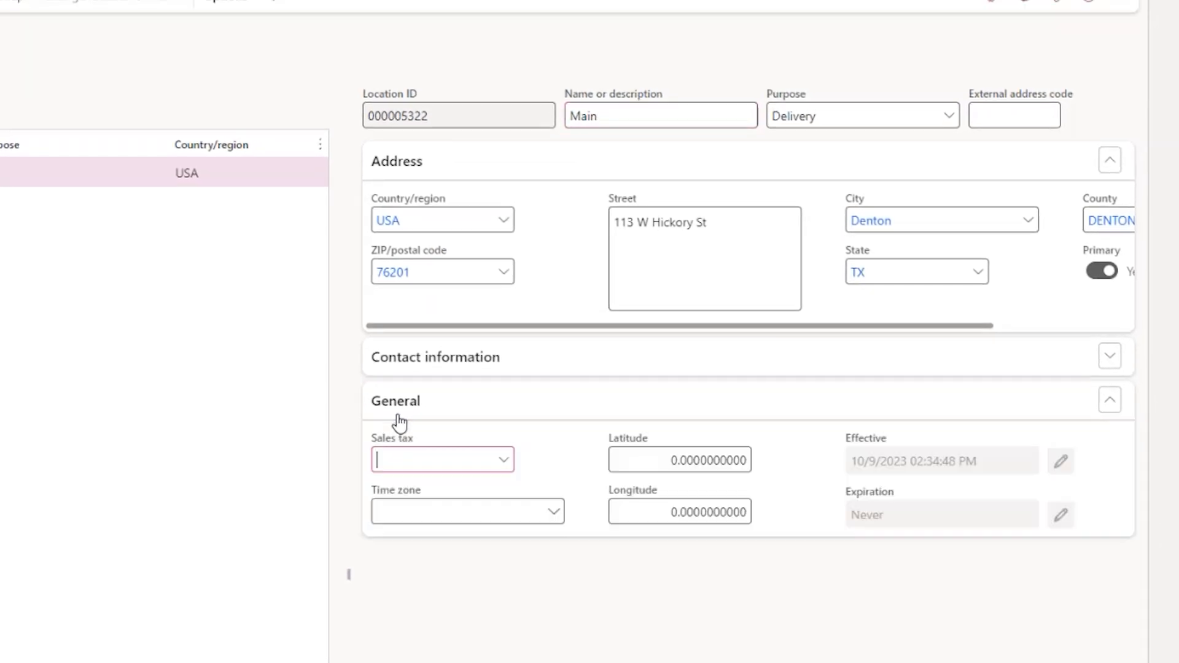
click(409, 453)
Switch to Google in the browser and search for the latitude and longitude of the store's address.
key(alt+Tab)
drag(645, 549, 656, 549)
drag(730, 550, 531, 548)
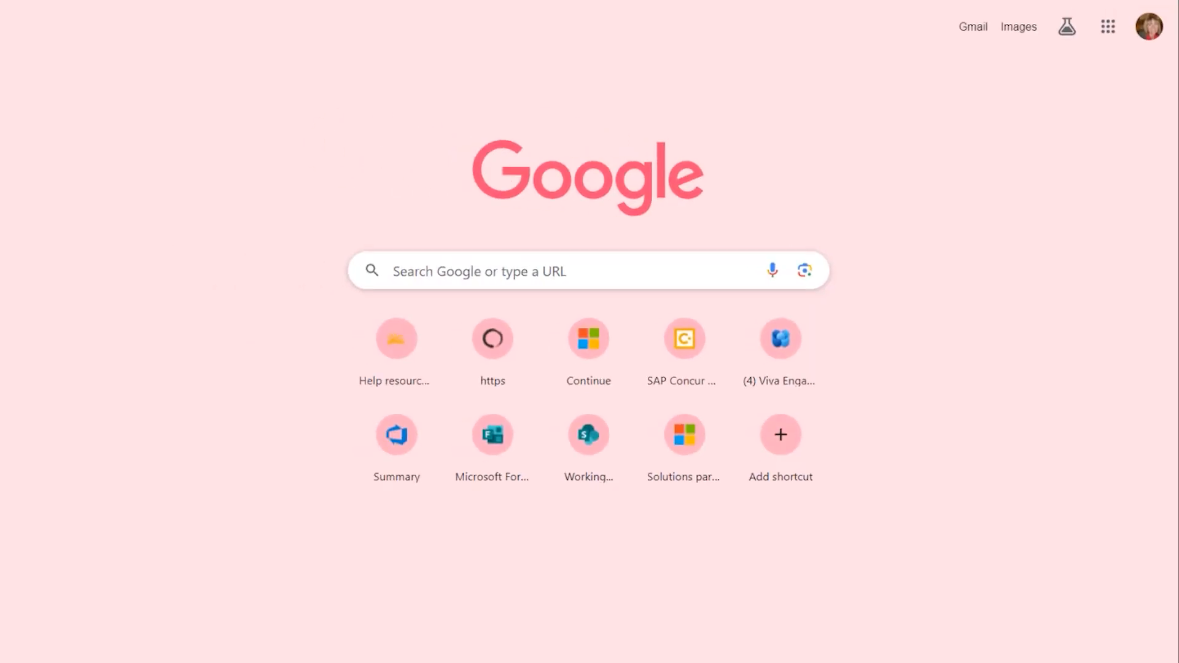
text(lat/long for)
text(113 W Hickory St, Denton, TX 76201)
key(Return)
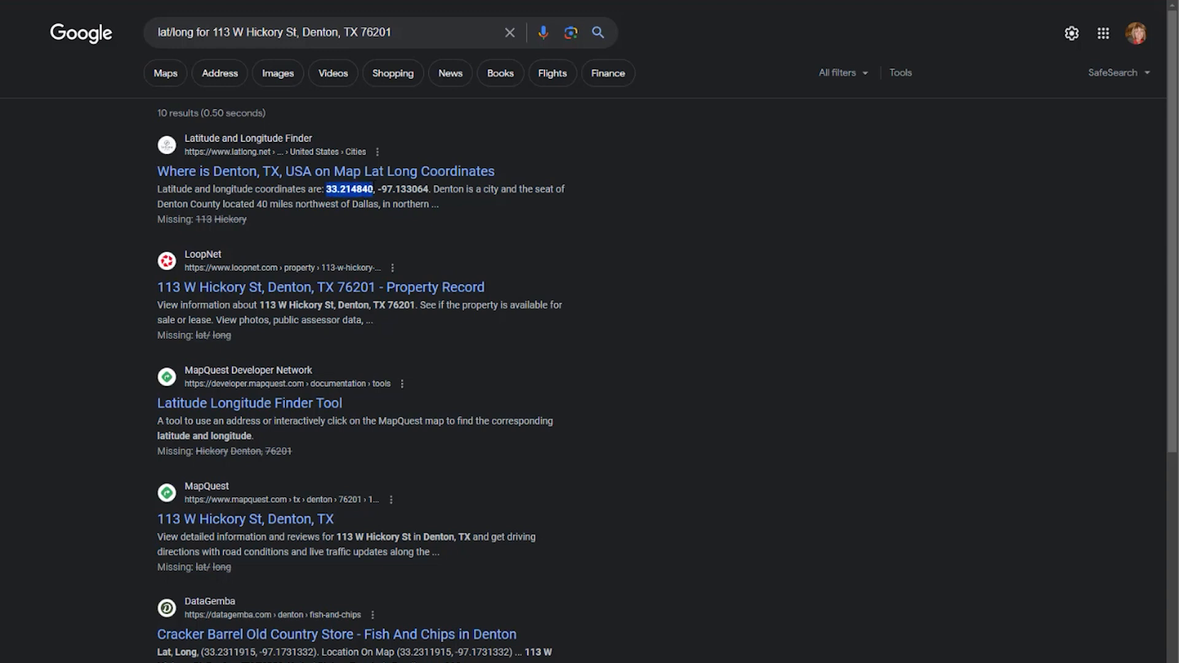
Return to Dynamics 365 and set the Main address's latitude to 33.214840.
key(alt+Tab)
click(760, 416)
key(ctrl+a)
text(33.214840)
Copy the longitude -97.133064 from the Google results into the Main address, save it, and return to the warehouse.
key(alt+Tab)
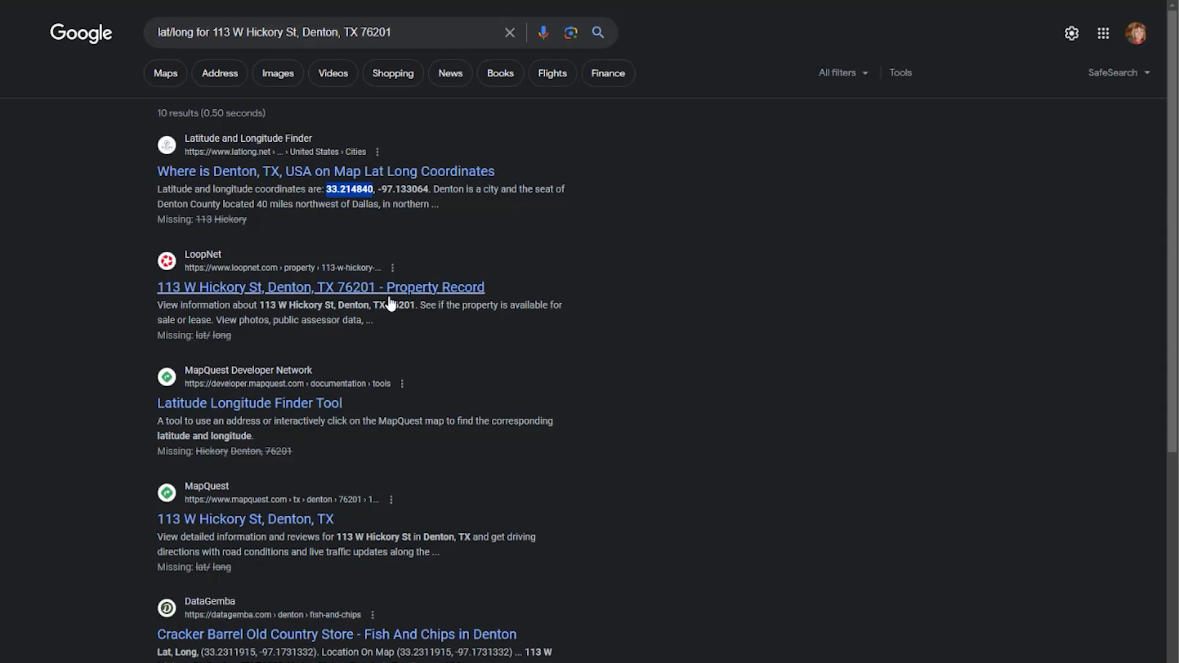
drag(377, 189, 429, 189)
key(ctrl+c)
key(alt+Tab)
click(763, 452)
key(ctrl+a)
key(ctrl+v)
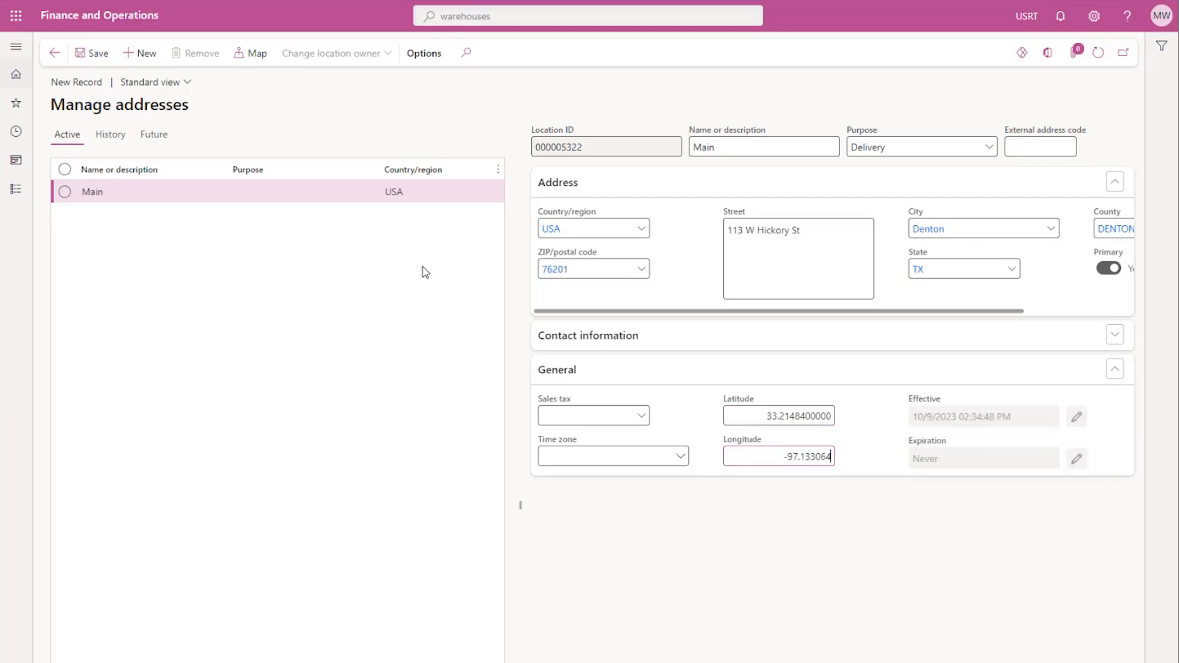
click(94, 53)
click(55, 53)
Mark the DENTON warehouse as a store in its retail settings.
scroll(354, 545, down, 3)
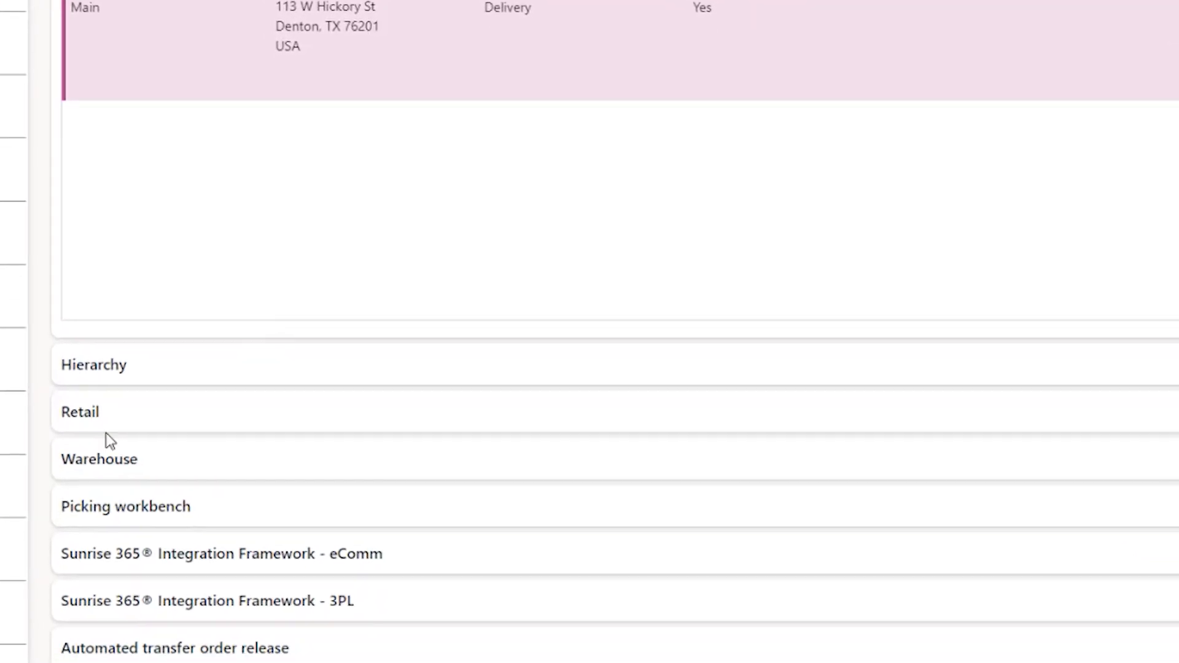
click(148, 493)
click(66, 376)
Allow financial and physical negative inventory in the DENTON warehouse's warehouse settings.
click(216, 423)
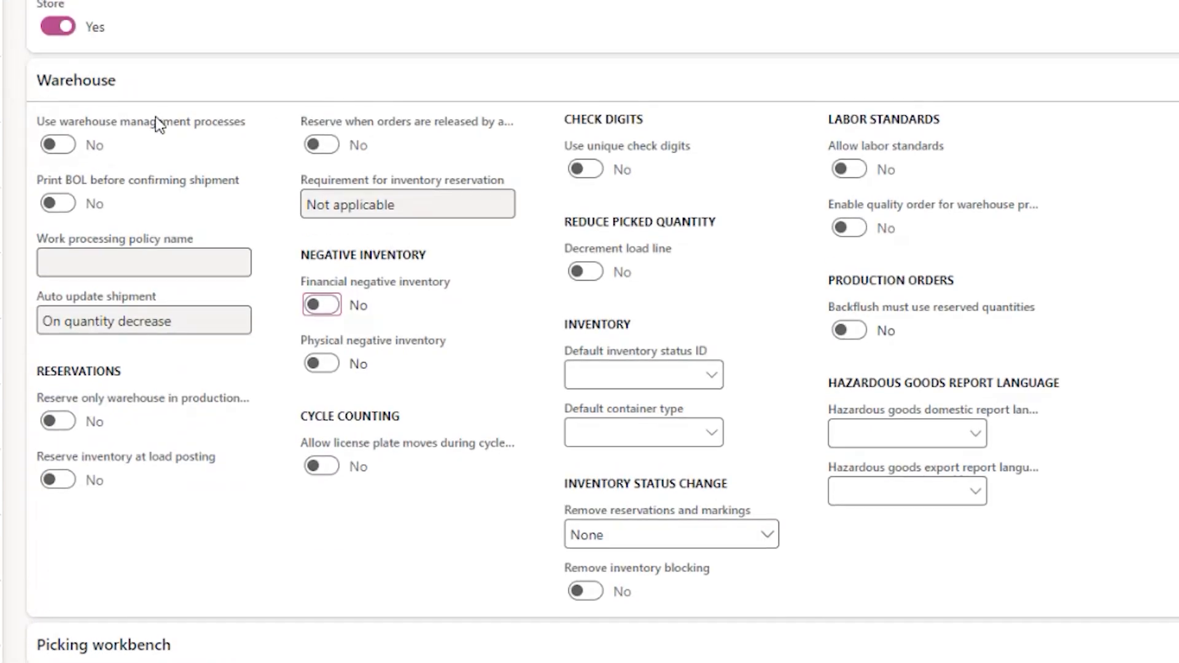
mouse_move(158, 125)
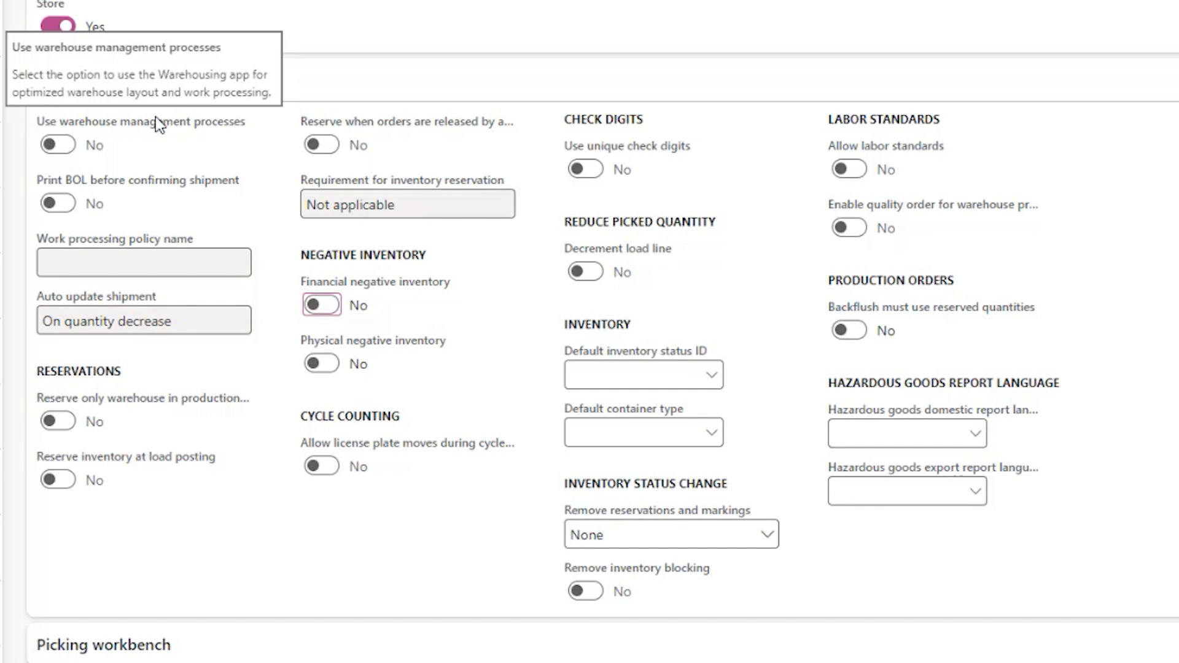
click(328, 307)
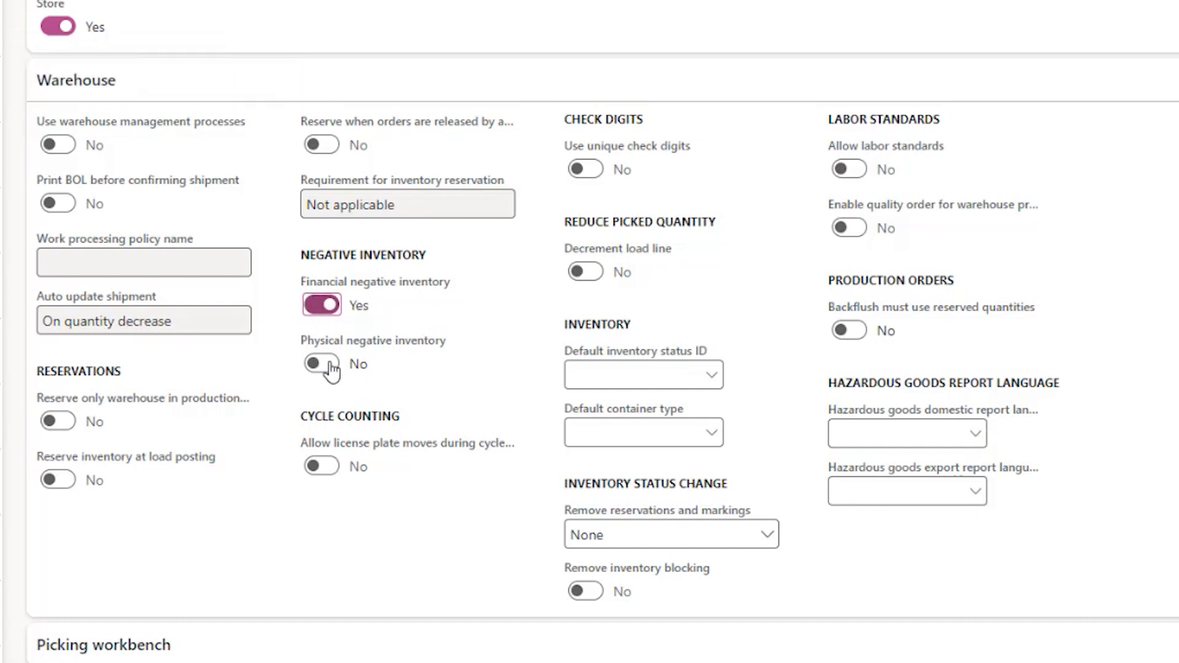
click(333, 364)
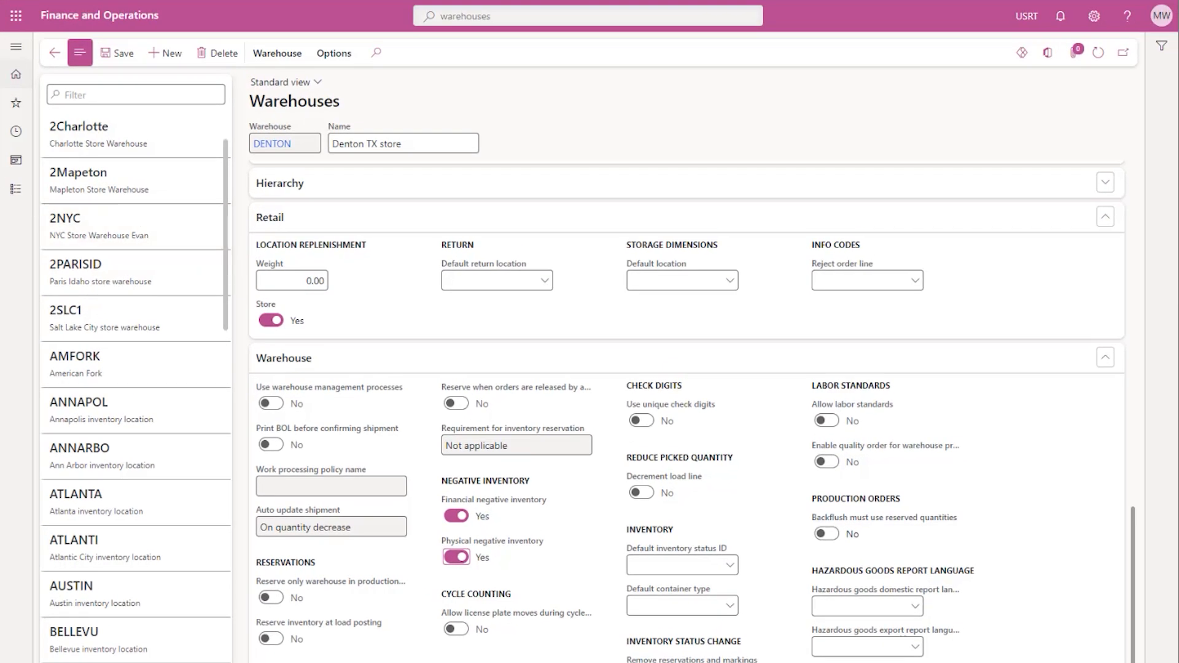
Open the All stores list and check the default customer of the Distribution Center store.
click(16, 48)
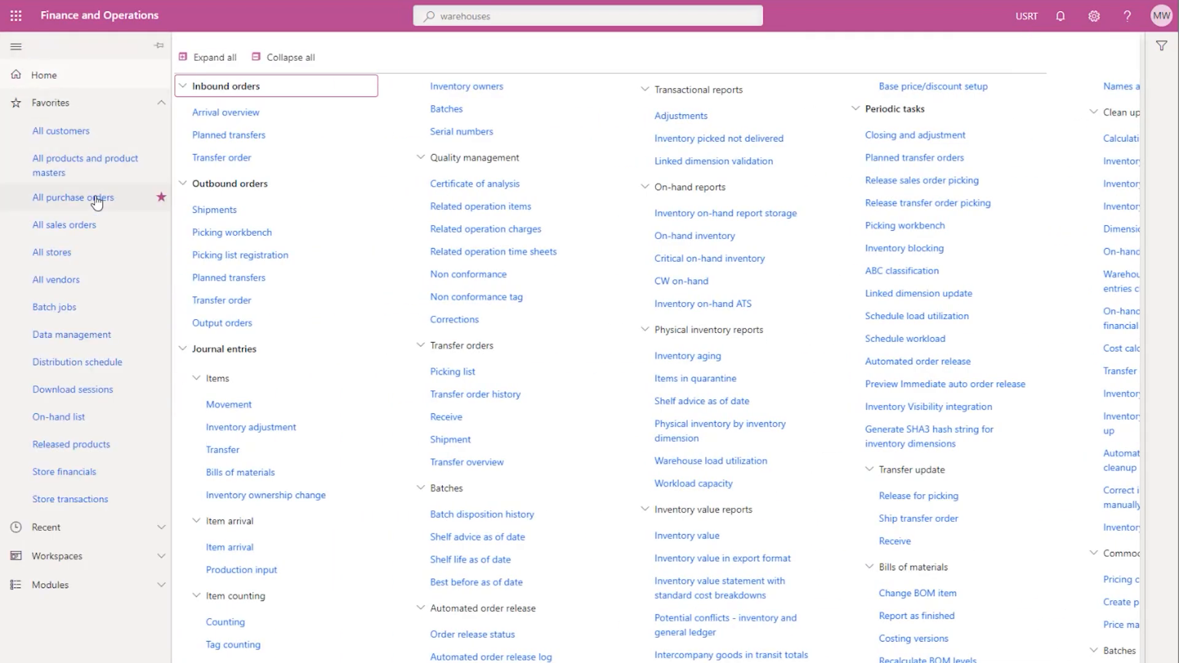
click(43, 254)
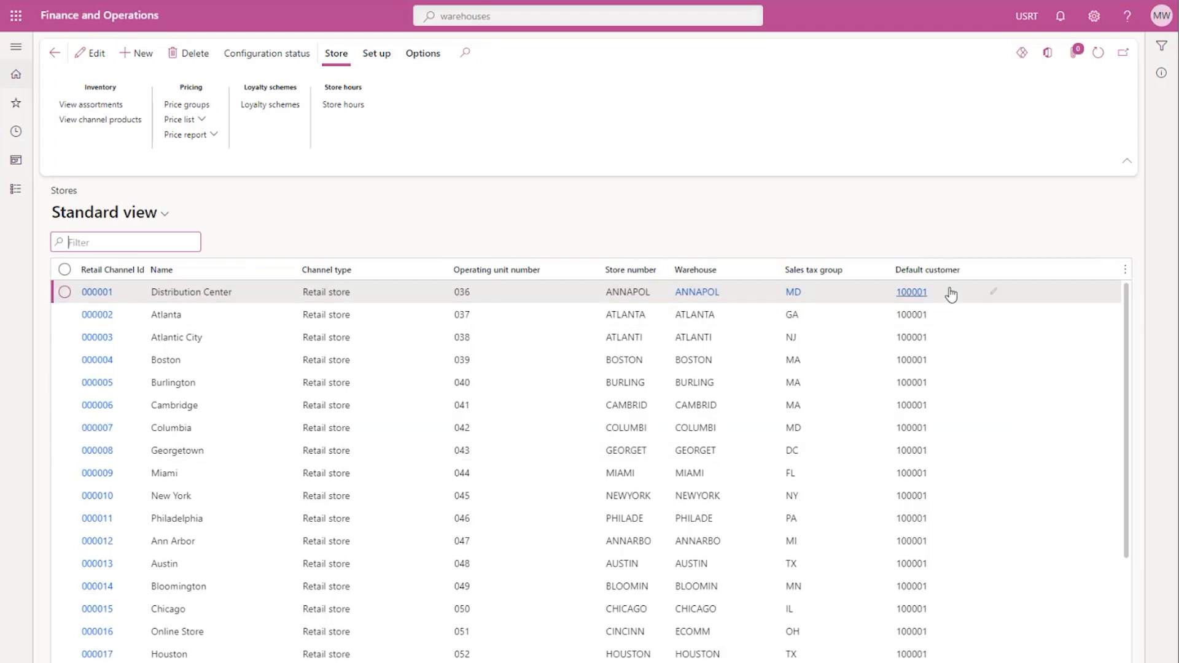
mouse_move(910, 295)
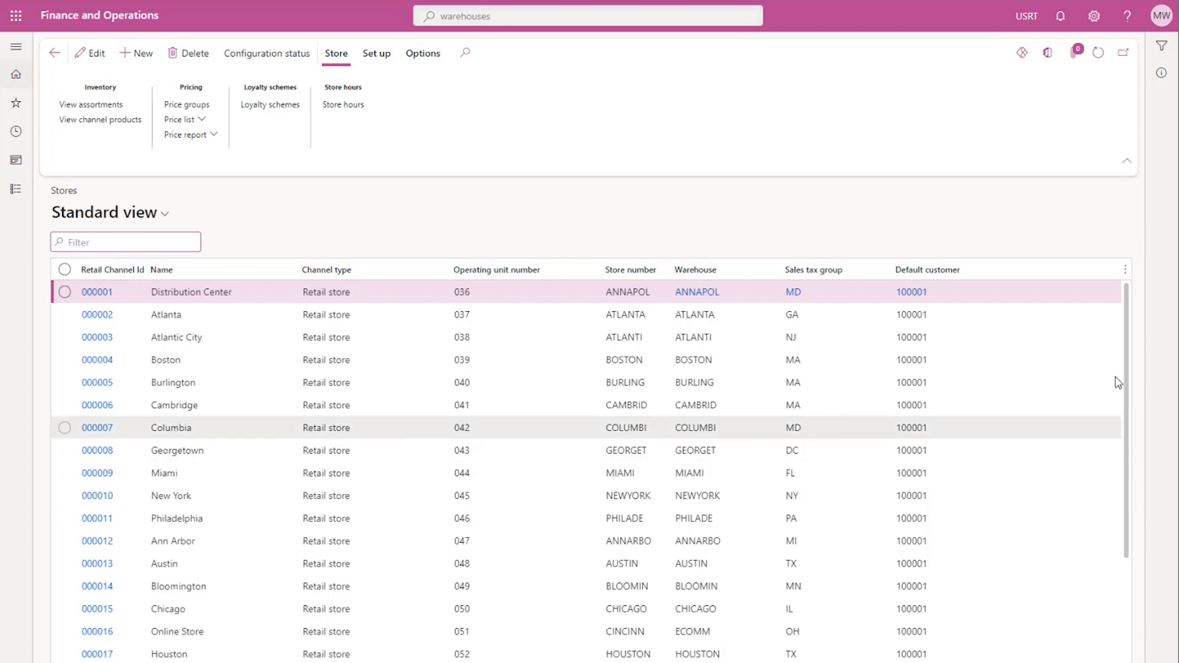
Return from the worker record to the All stores list.
mouse_move(909, 296)
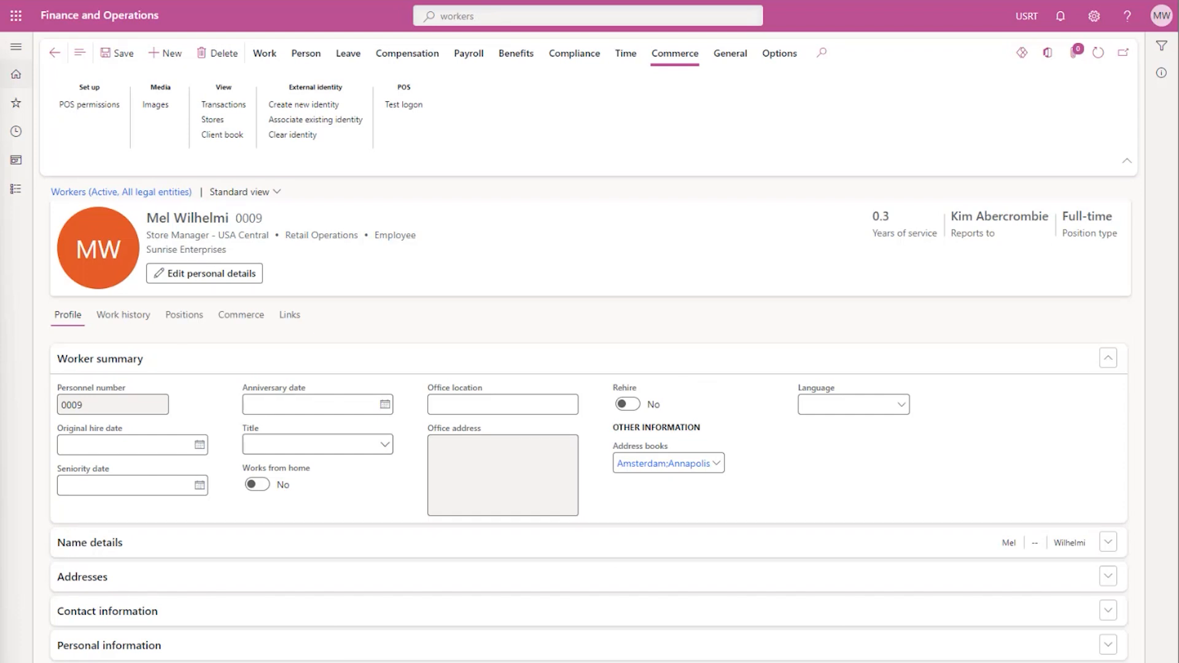
click(16, 46)
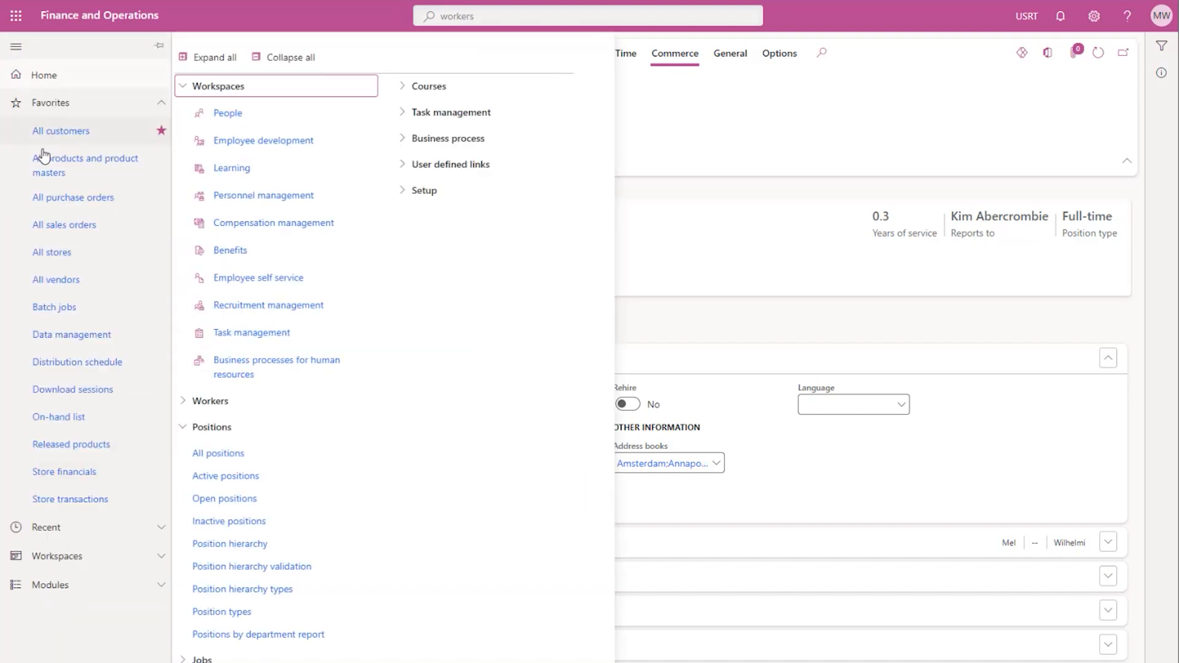
click(60, 258)
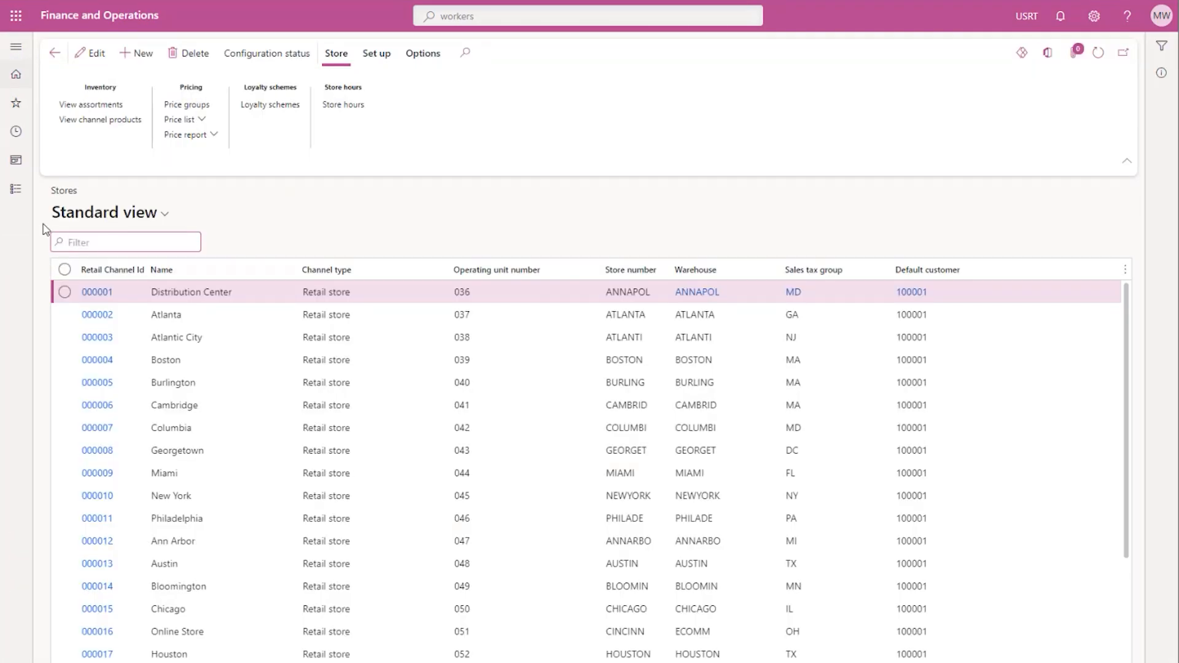
Search for "operating unit" and open the Operating units page.
click(457, 12)
text(operating unit)
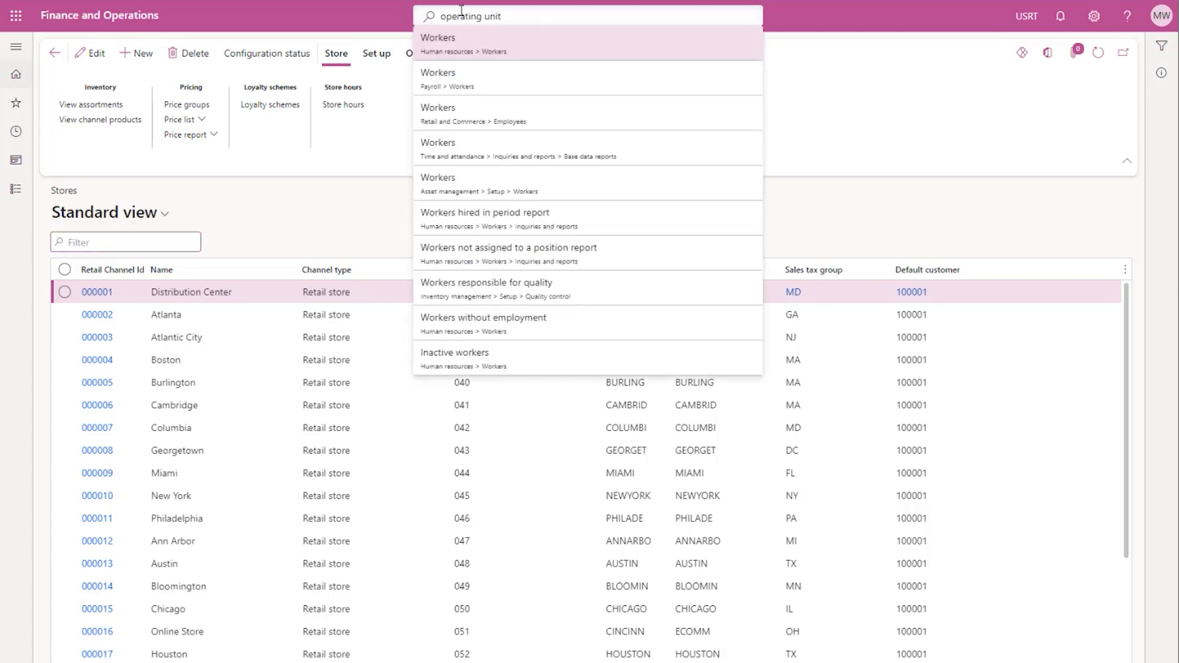
click(474, 49)
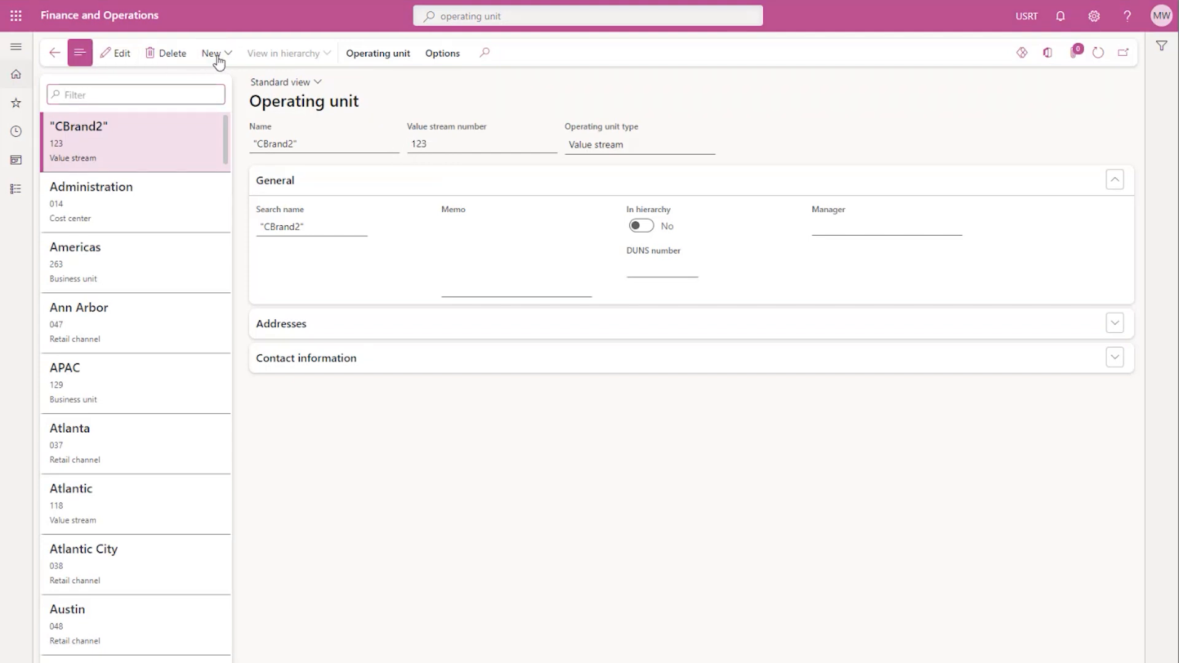
Create a new operating unit of type Retail channel and name it Denton TX.
click(218, 58)
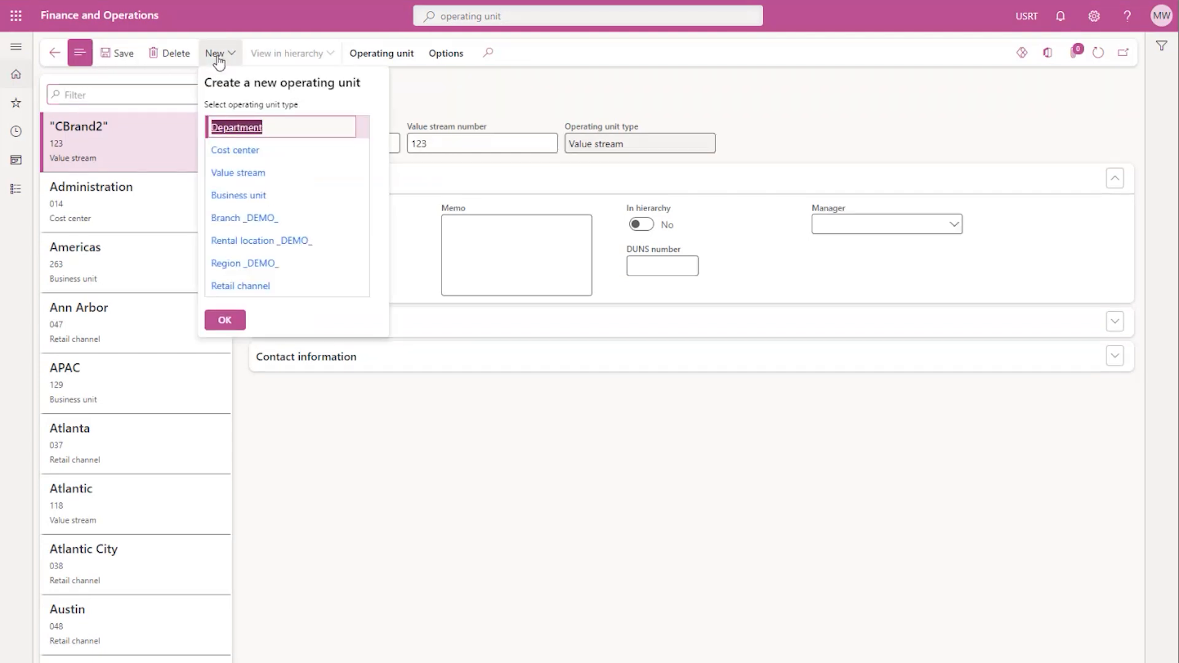
click(259, 287)
click(222, 325)
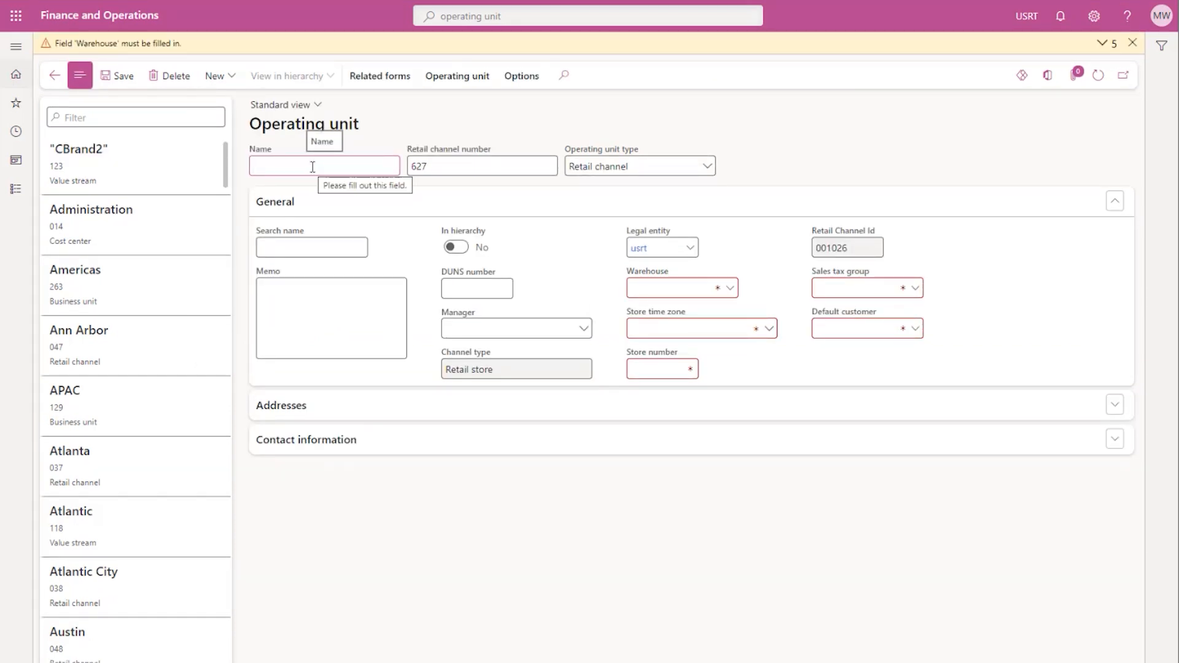
text(D)
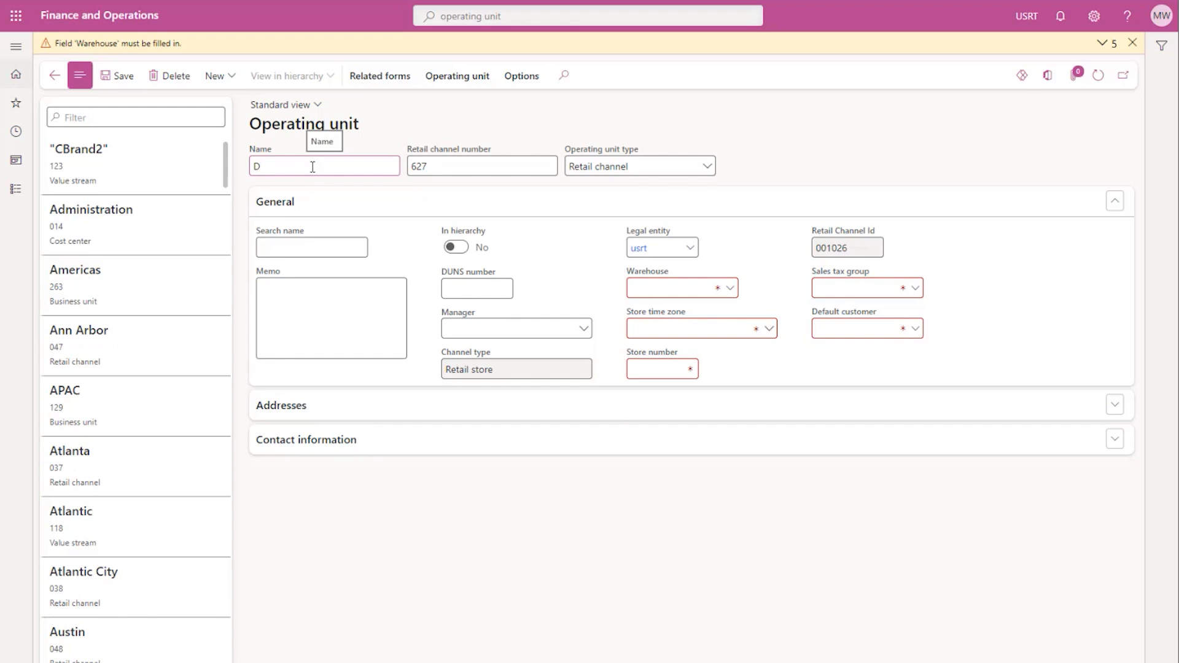
text(enton TX)
key(Tab)
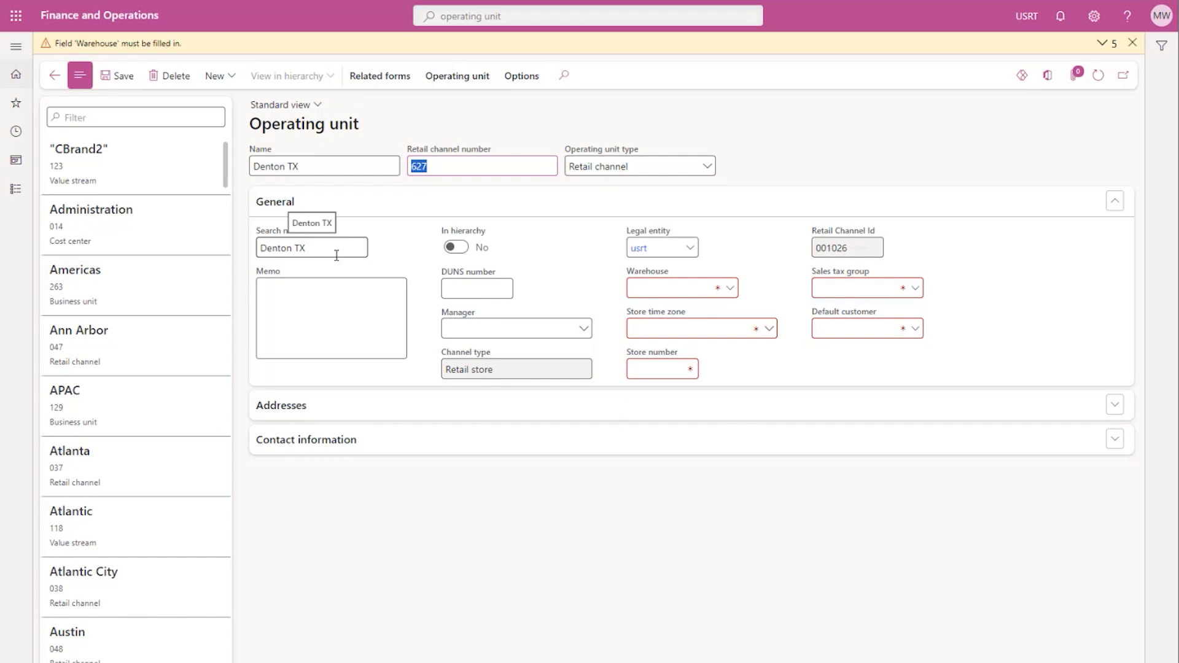
Set the Denton TX unit's warehouse to DENTON, store time zone to (GMT-06:00) Central Time (US & Canada), and store number to DENTON.
click(658, 290)
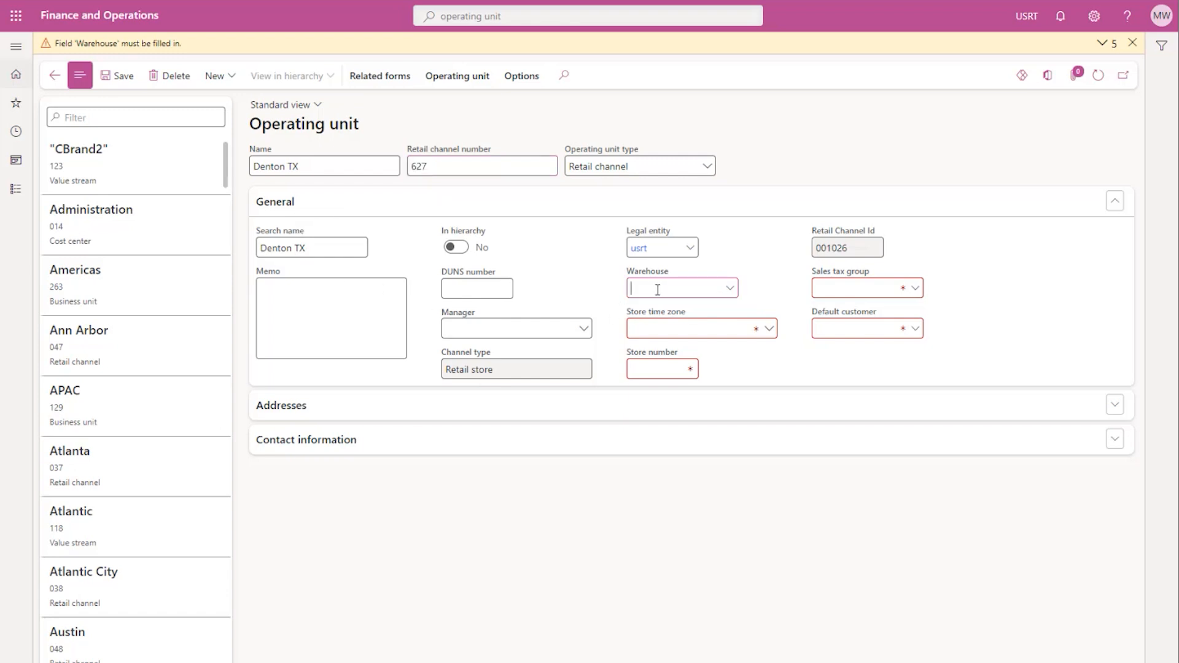
text(dent)
click(671, 332)
click(688, 330)
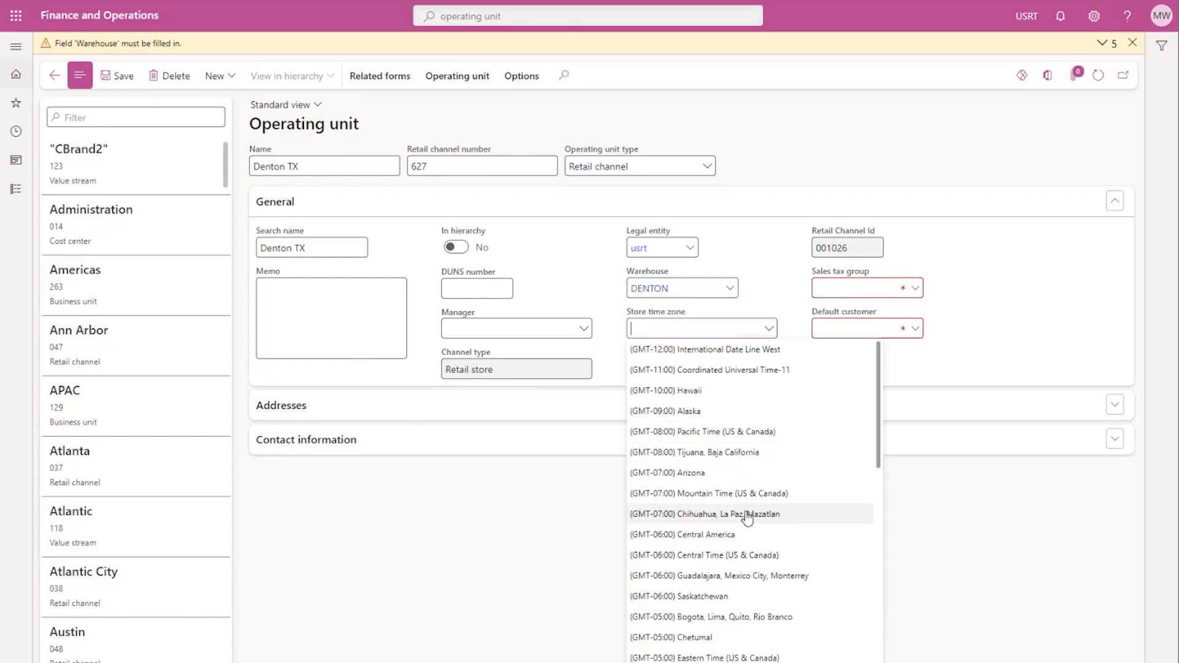
click(765, 556)
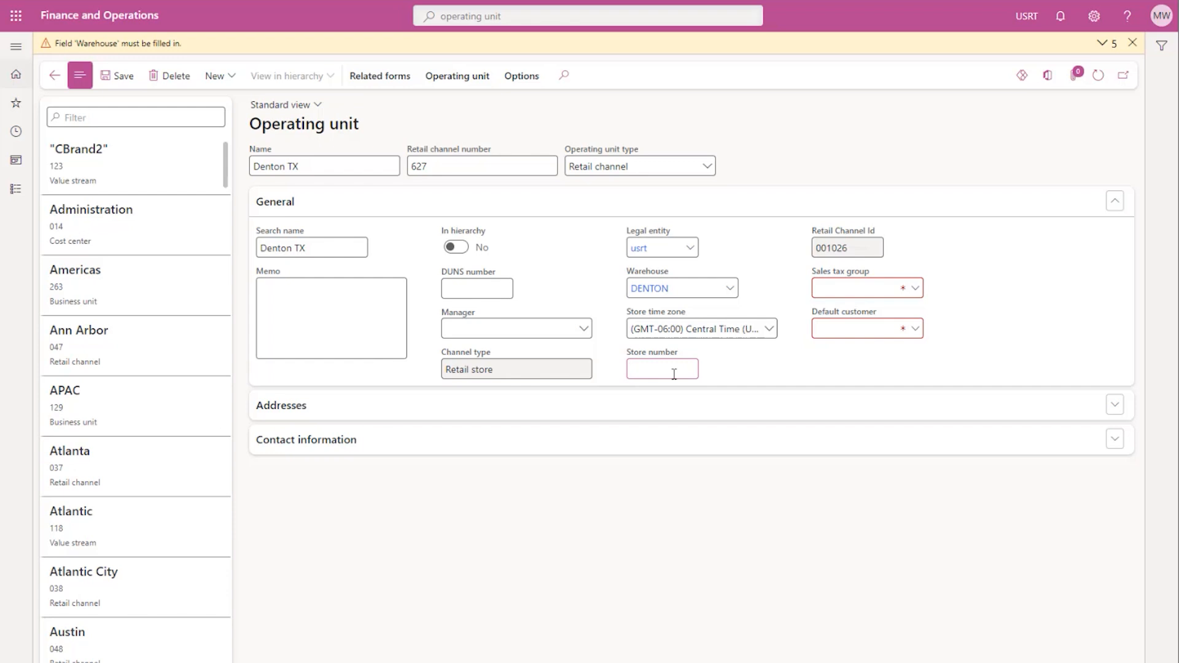
text(DENTON)
Set the sales tax group to TX (Texas) and choose Default Retail Customer as the default customer.
click(916, 288)
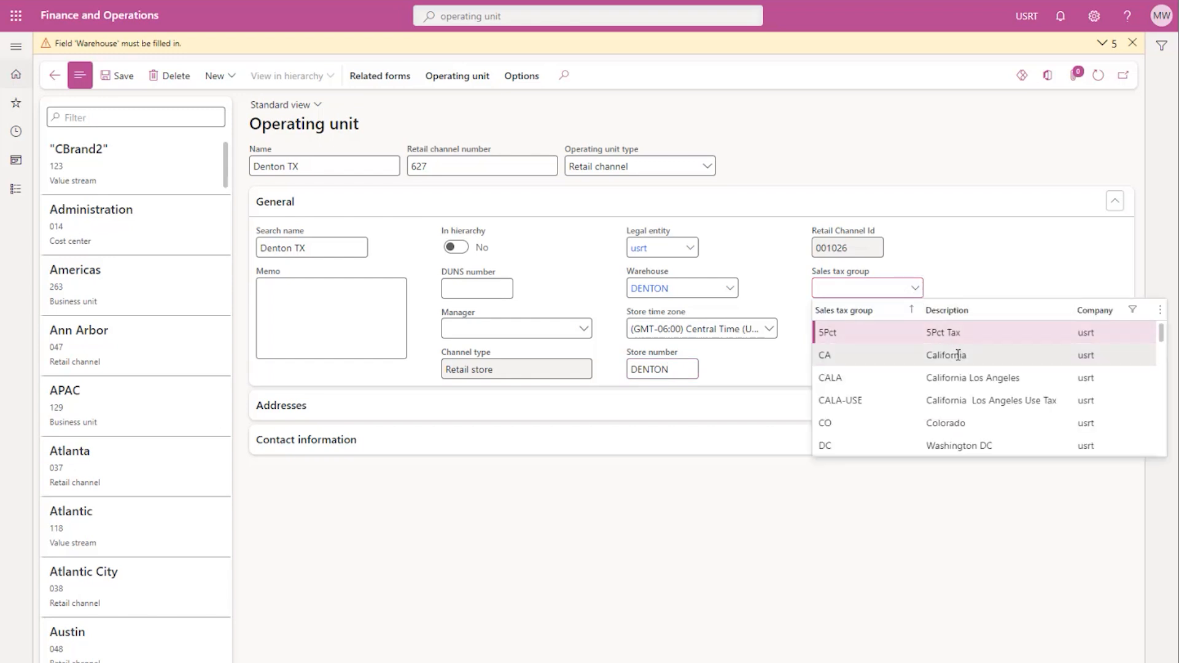
scroll(953, 369, down, 3)
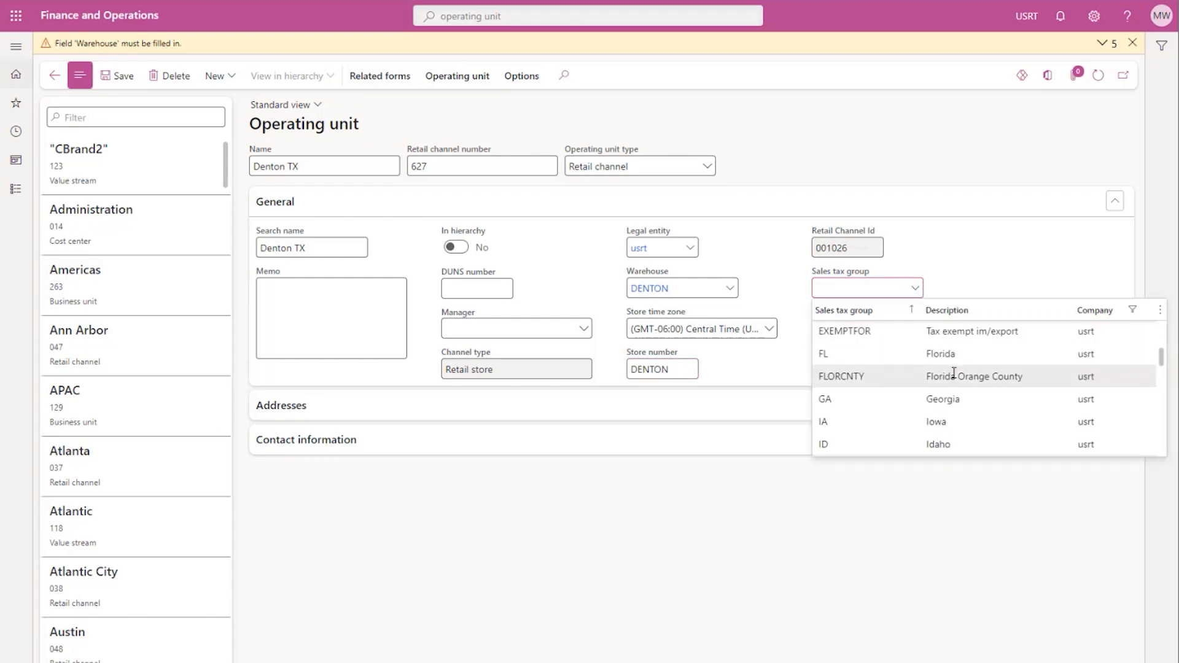
scroll(953, 373, down, 3)
scroll(954, 373, down, 5)
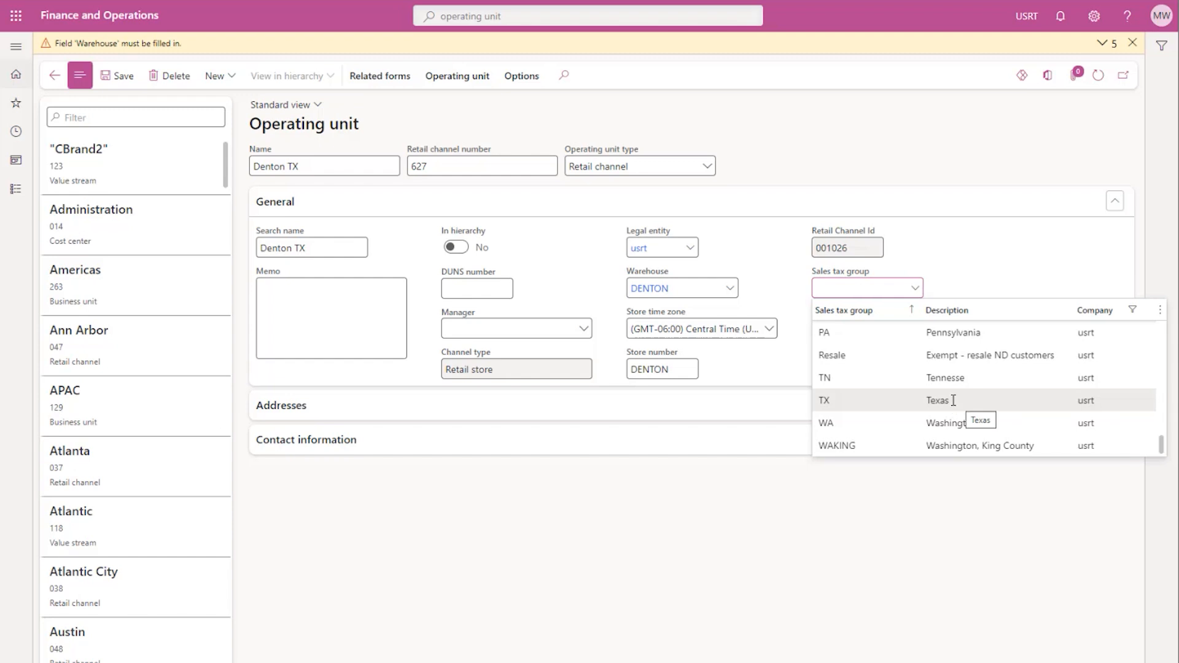
click(938, 399)
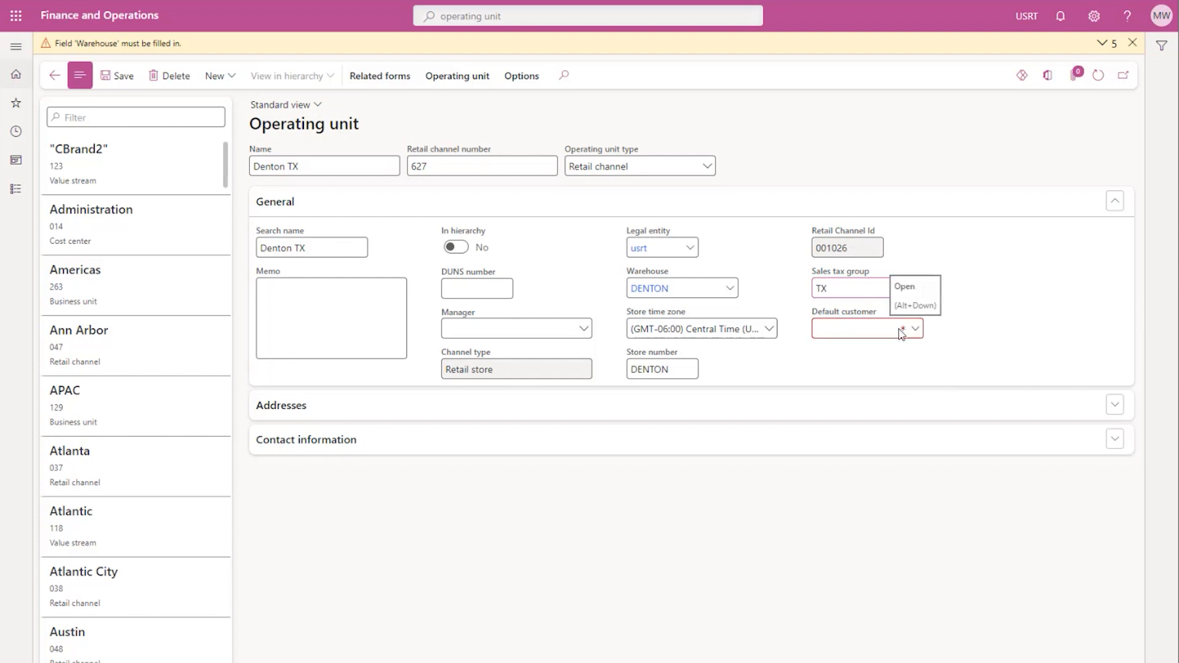
click(853, 332)
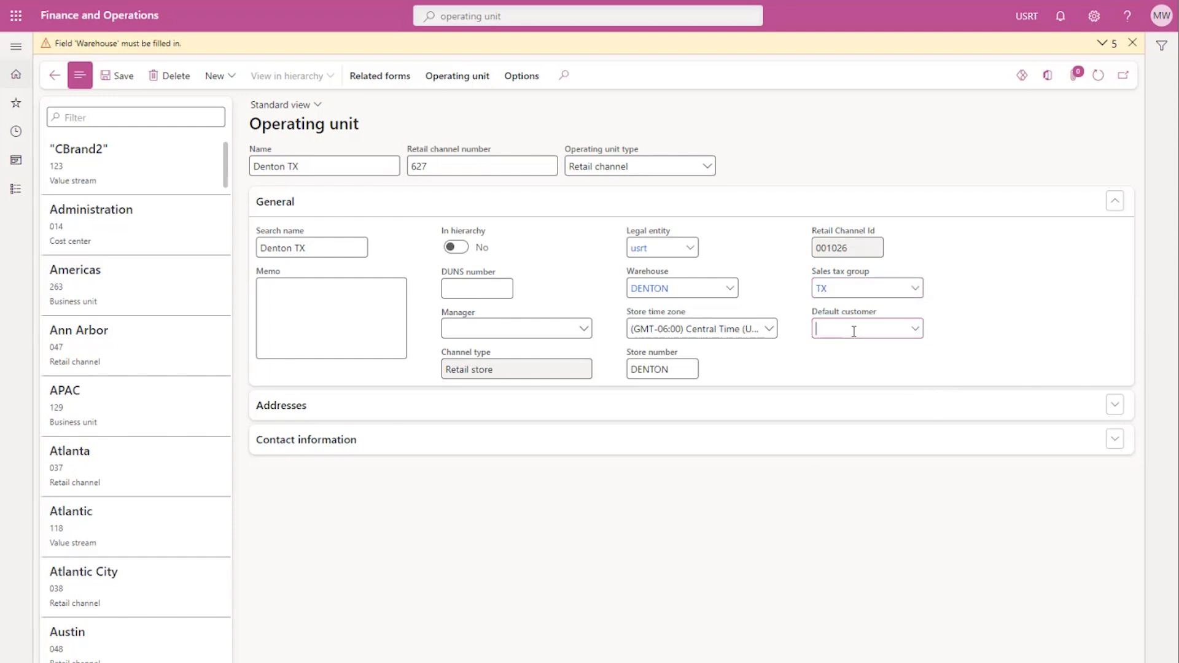
text(100)
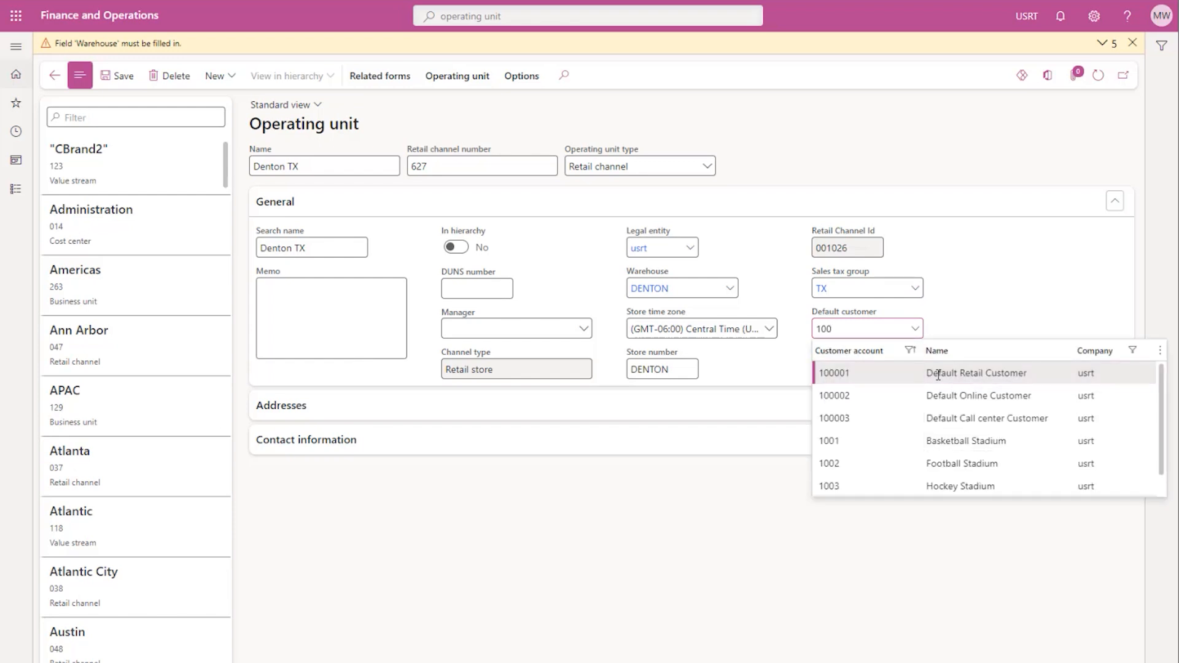
click(973, 373)
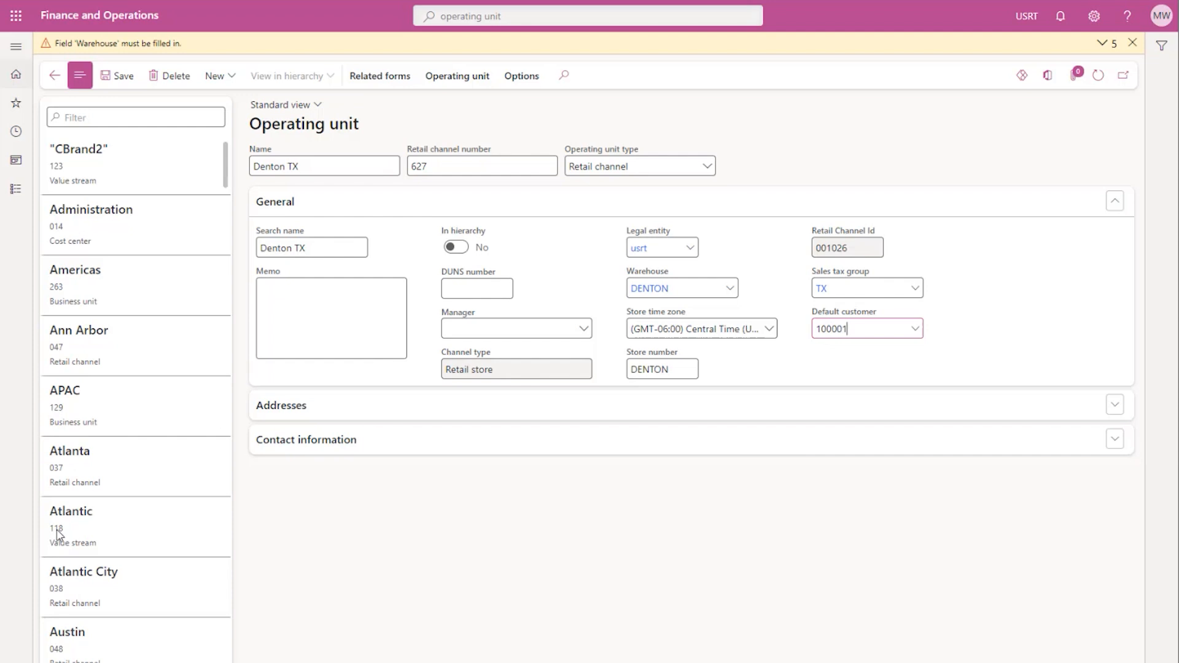
Add a Business address named Main to the Denton TX unit, using the ZIP code and street from the Google listing for LSA Burger Co.
click(286, 406)
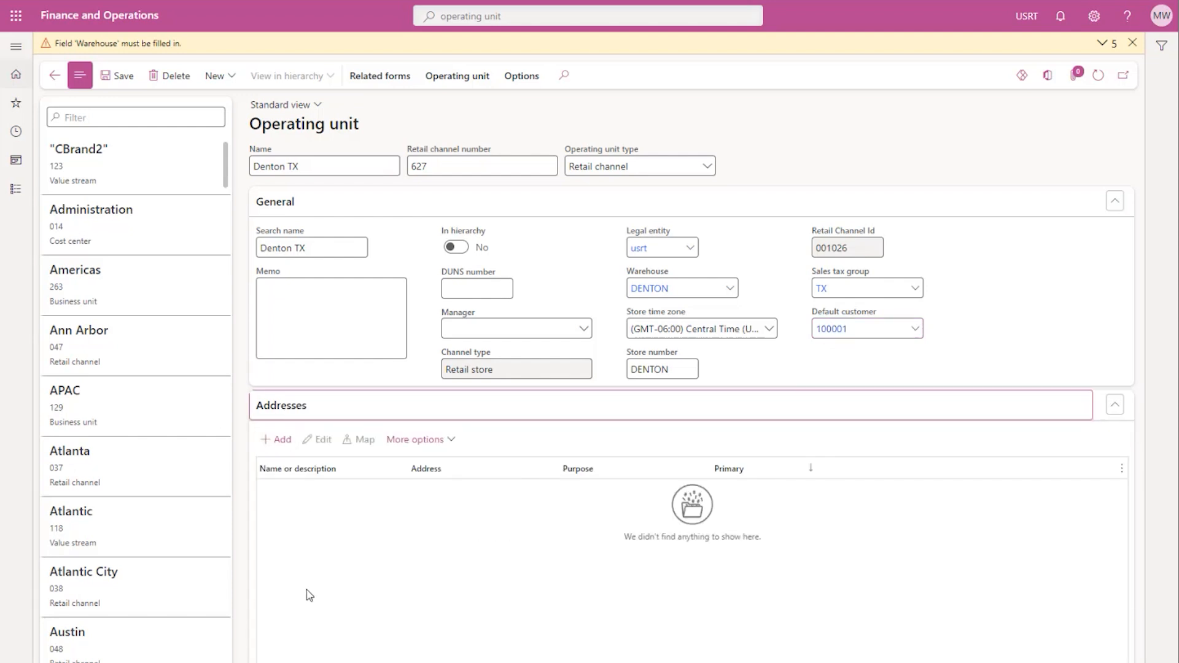
click(270, 440)
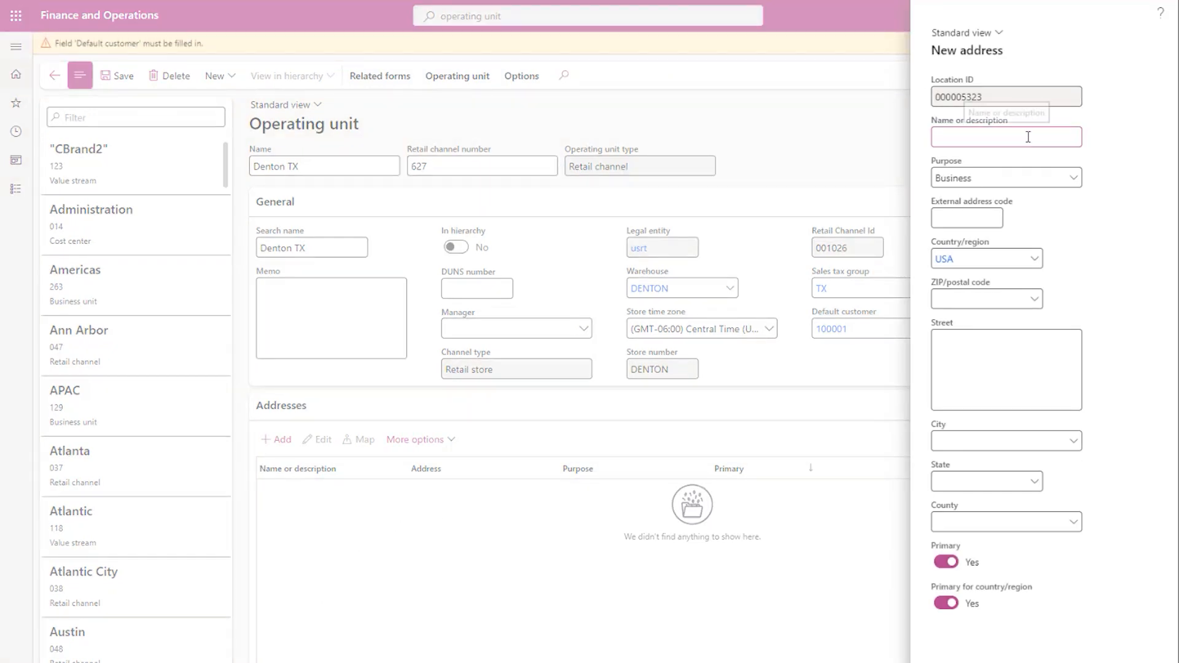
text(Main)
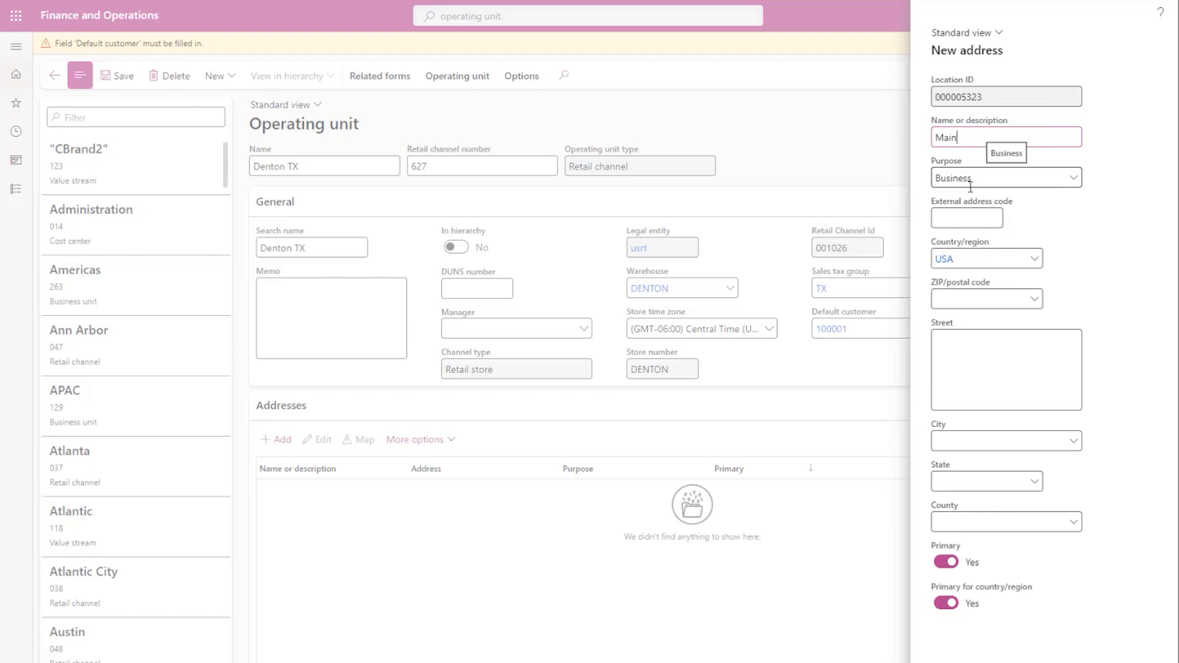
click(969, 299)
key(alt+Tab)
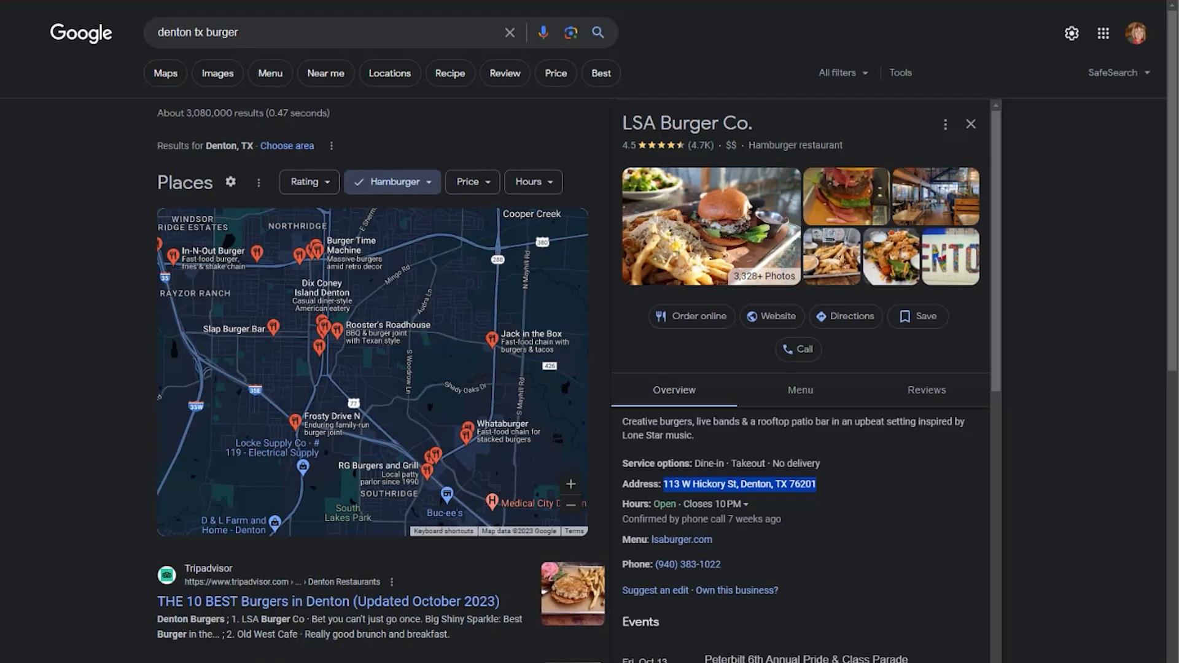
key(alt+Tab)
text(76201)
drag(663, 484, 737, 484)
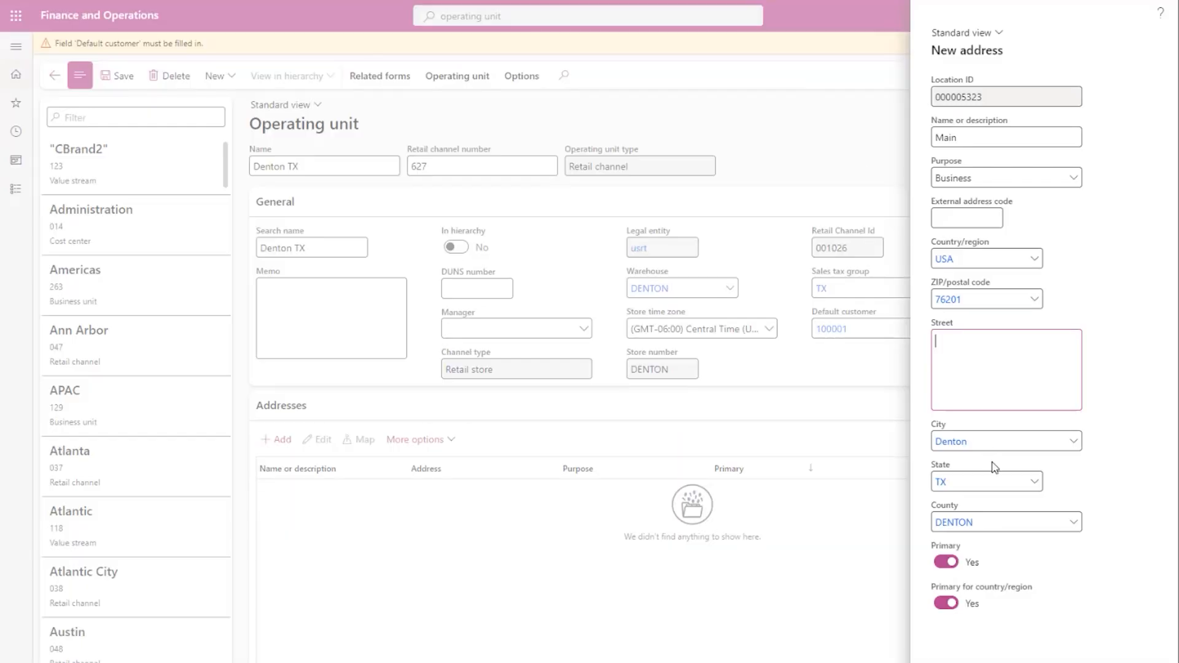
text(113 W Hickory St)
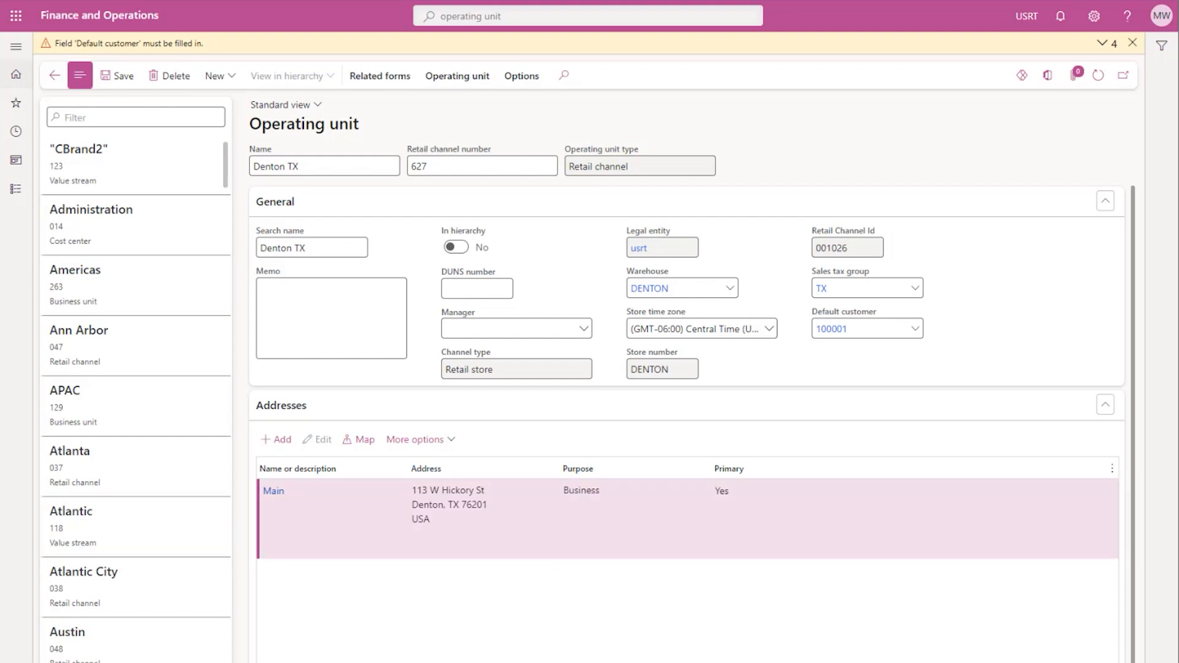
Add a primary Phone contact described as Phone, enter the store's phone number, and save the operating unit.
scroll(687, 423, down, 1)
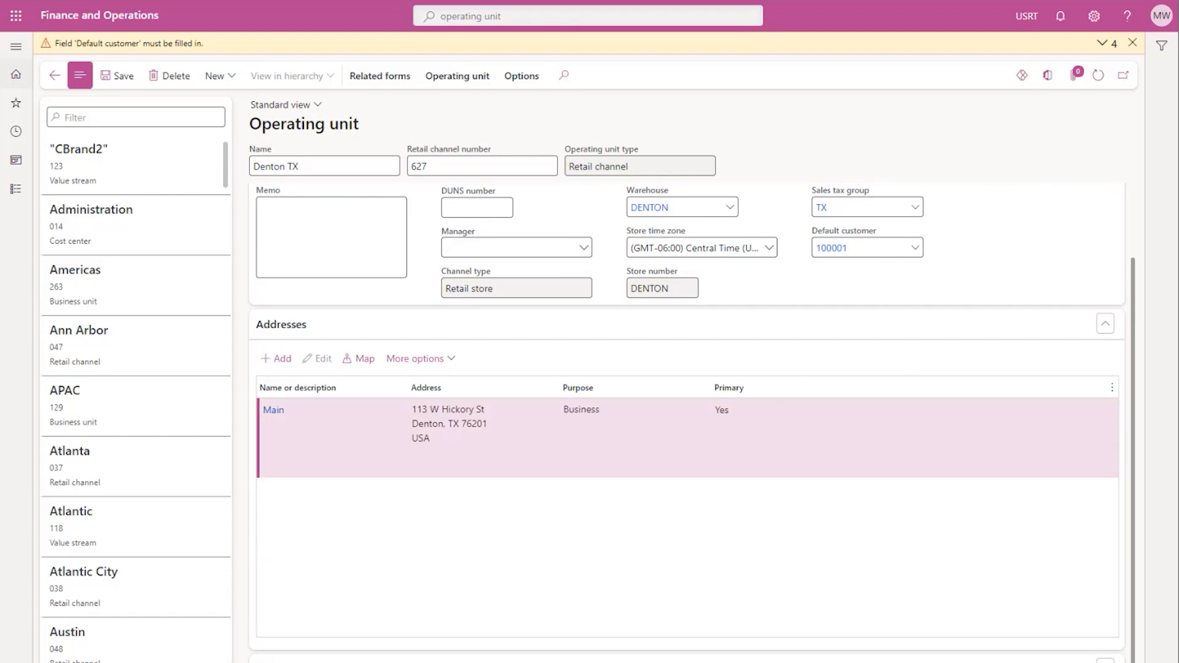
scroll(589, 368, down, 3)
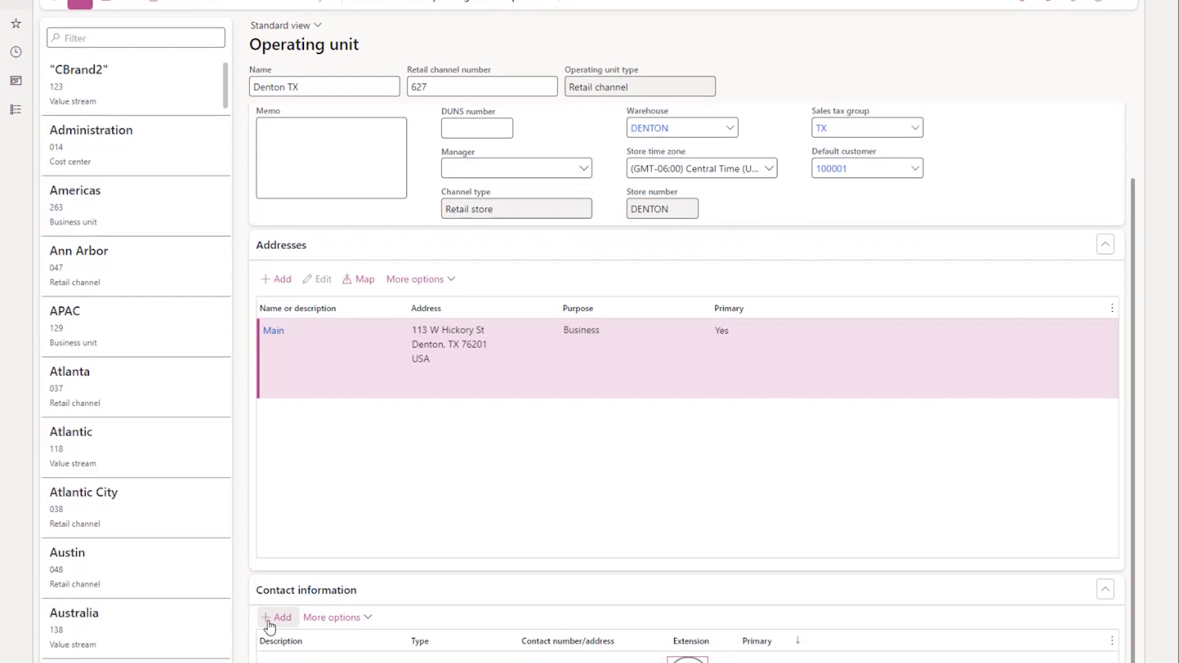
click(268, 586)
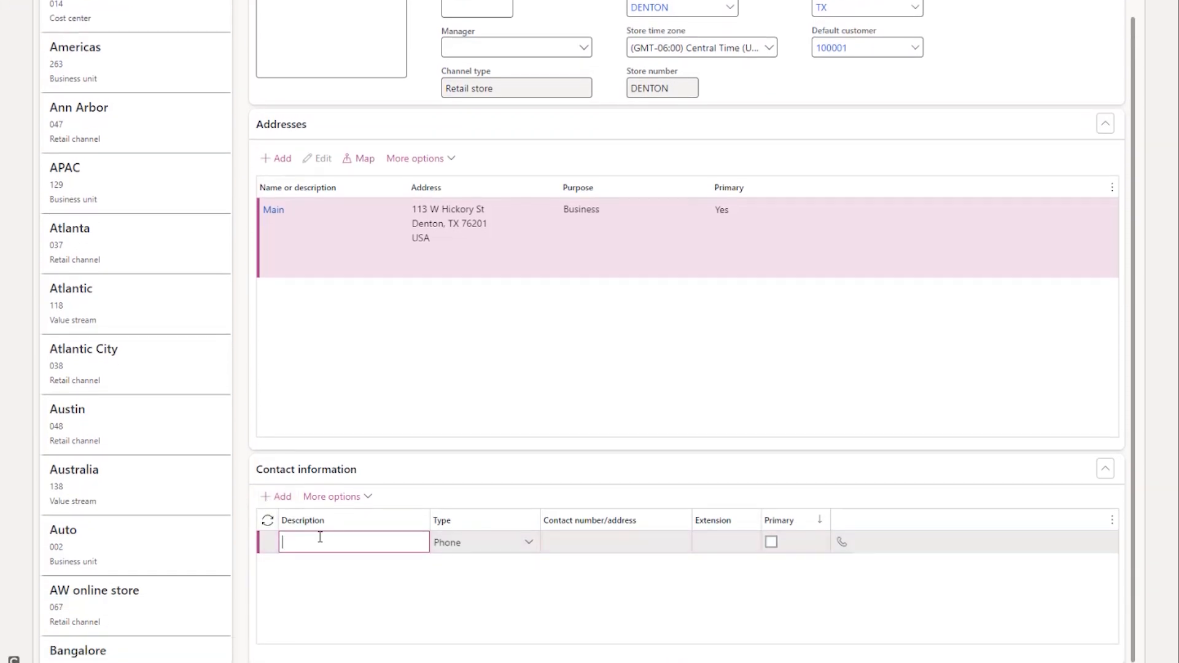
text(Phone)
key(Tab)
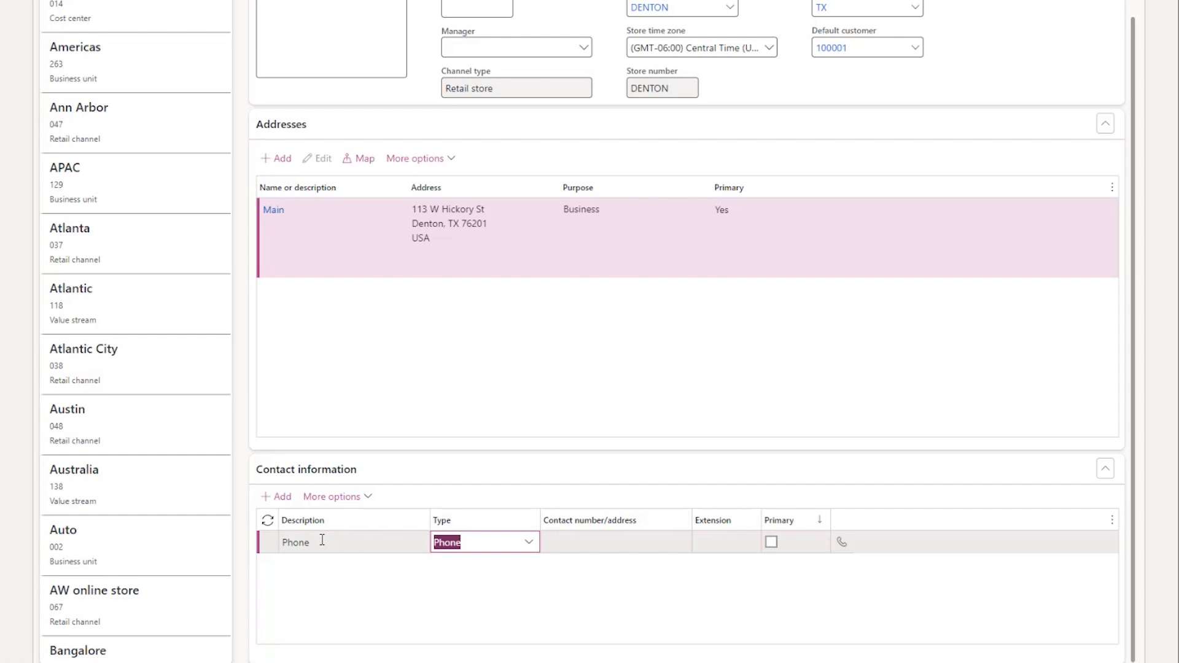
click(611, 547)
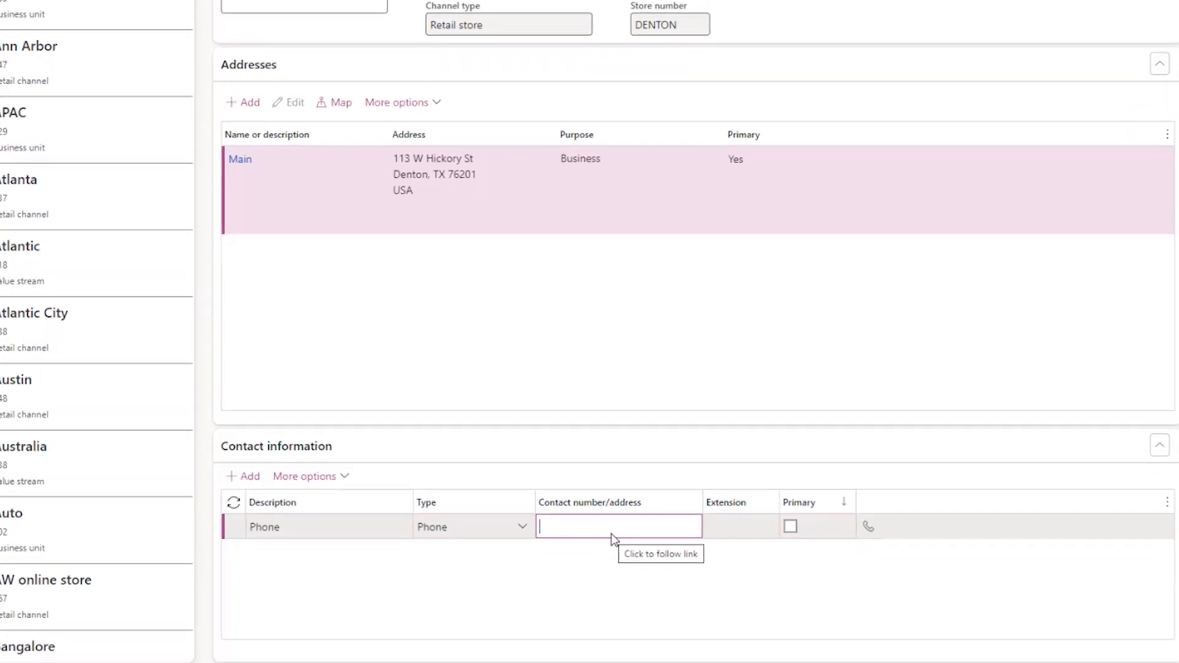
text((9)
text(40) )
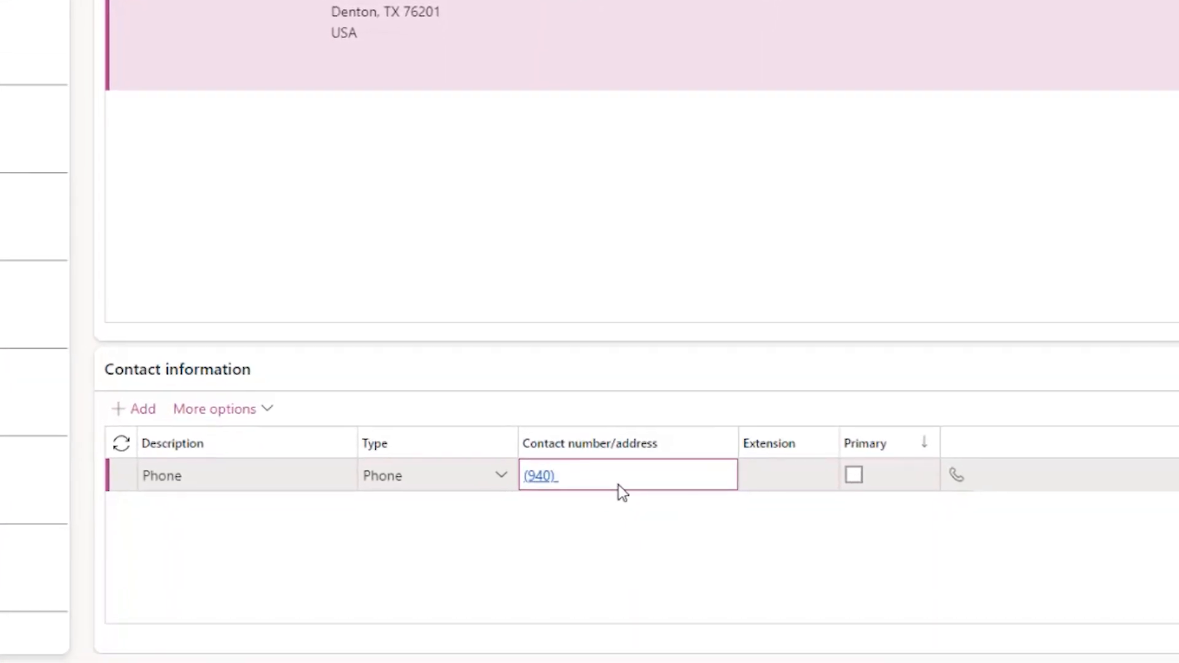
text(444 - 4444)
click(854, 476)
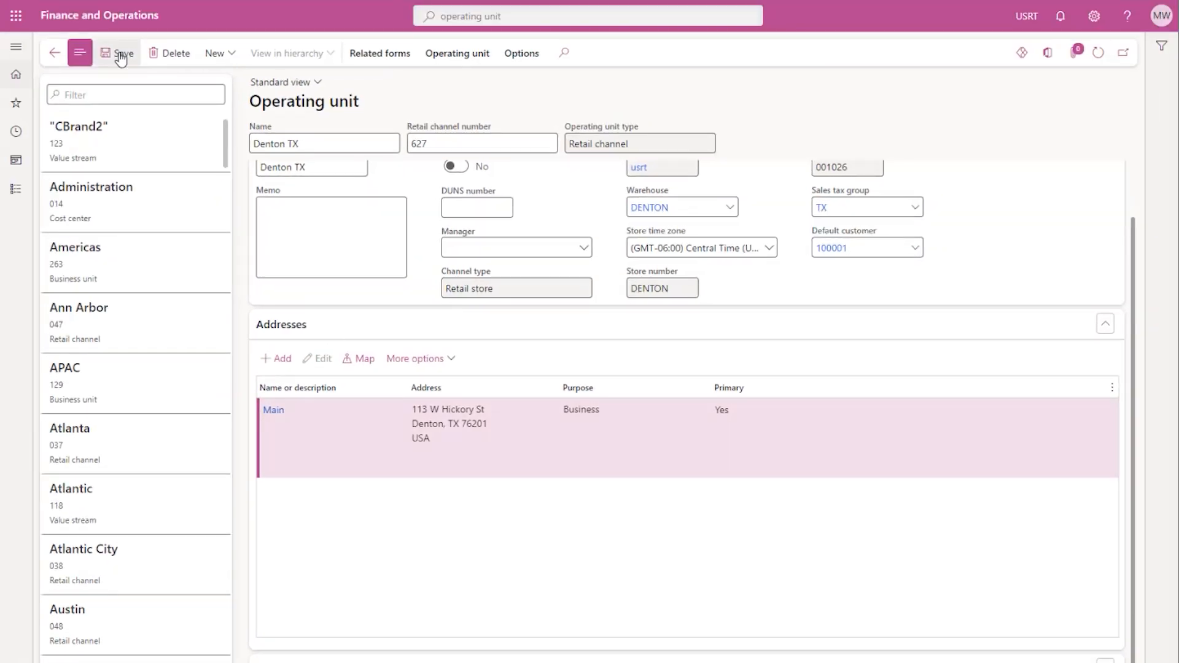
click(118, 53)
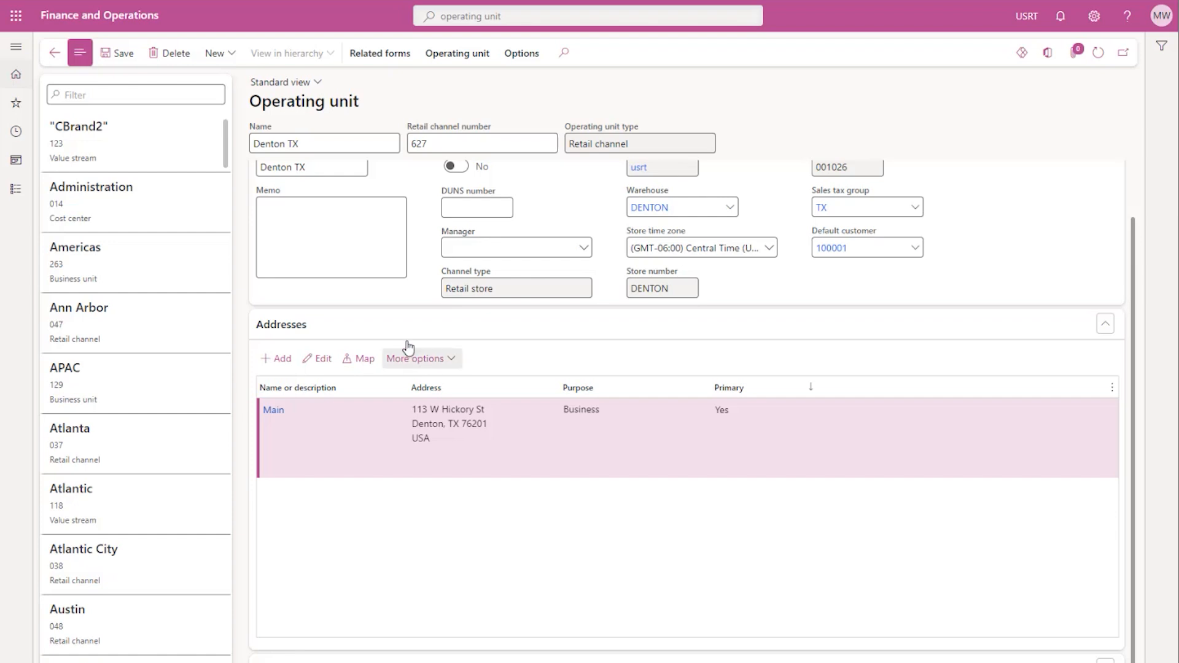
Find and open the Number sequences page belonging to Organization administration.
click(604, 15)
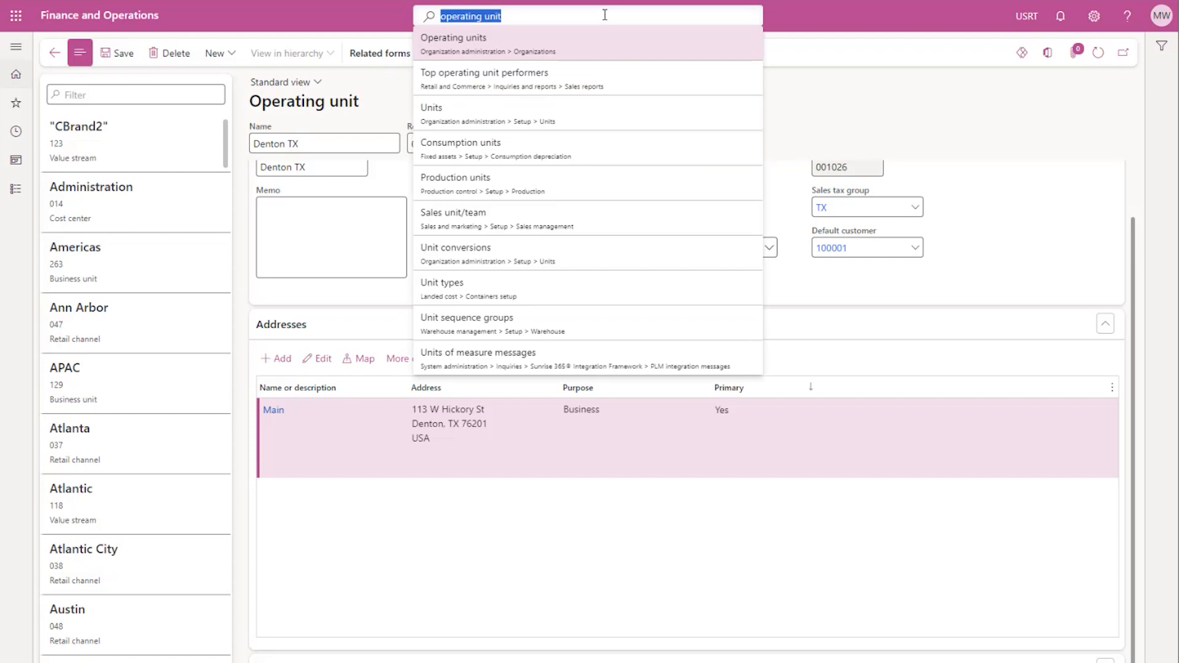
text(number sequen)
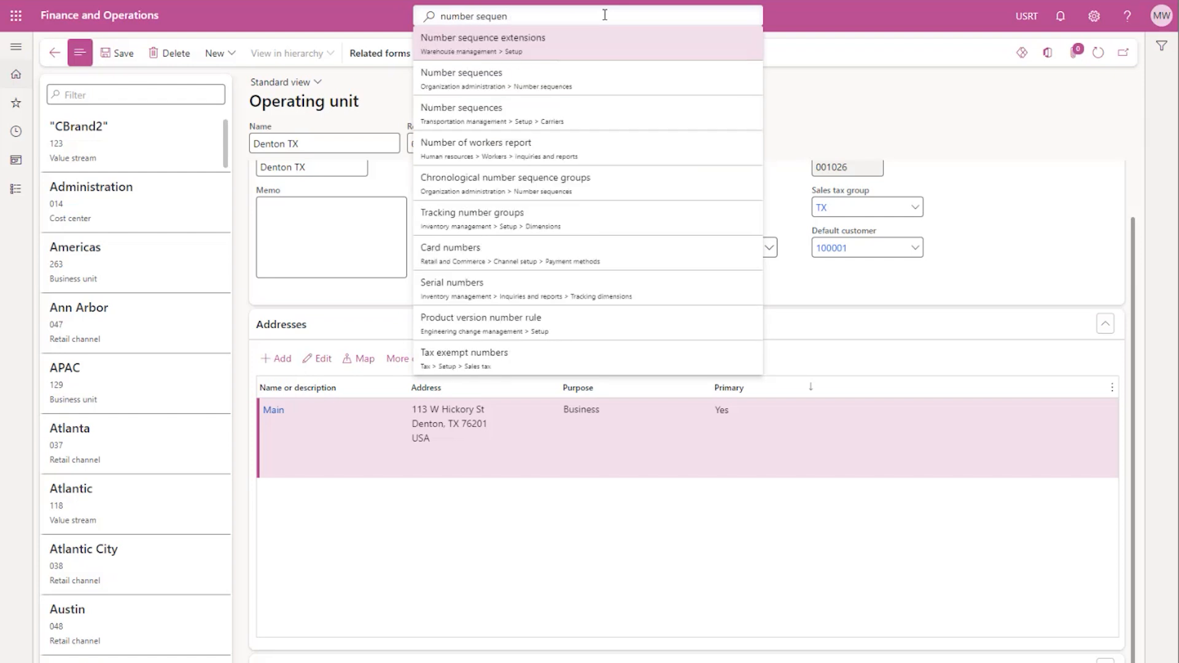
click(455, 86)
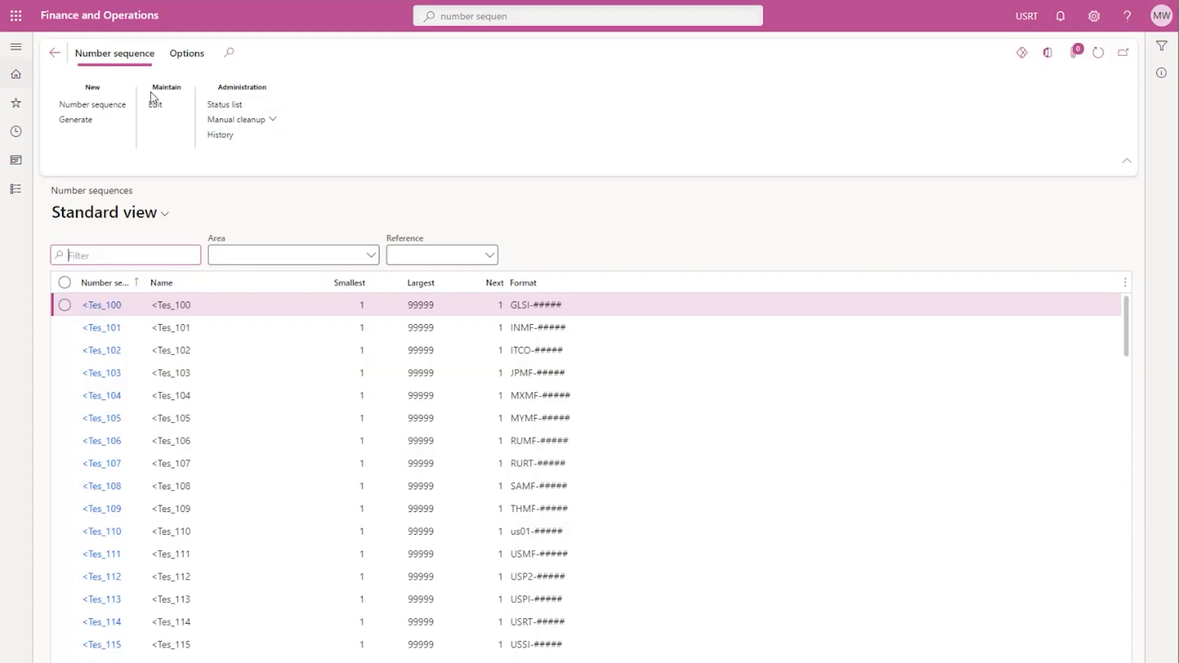
Create a new number sequence with code STV_DENTON and name Statement Store DENTON Voucher.
click(92, 108)
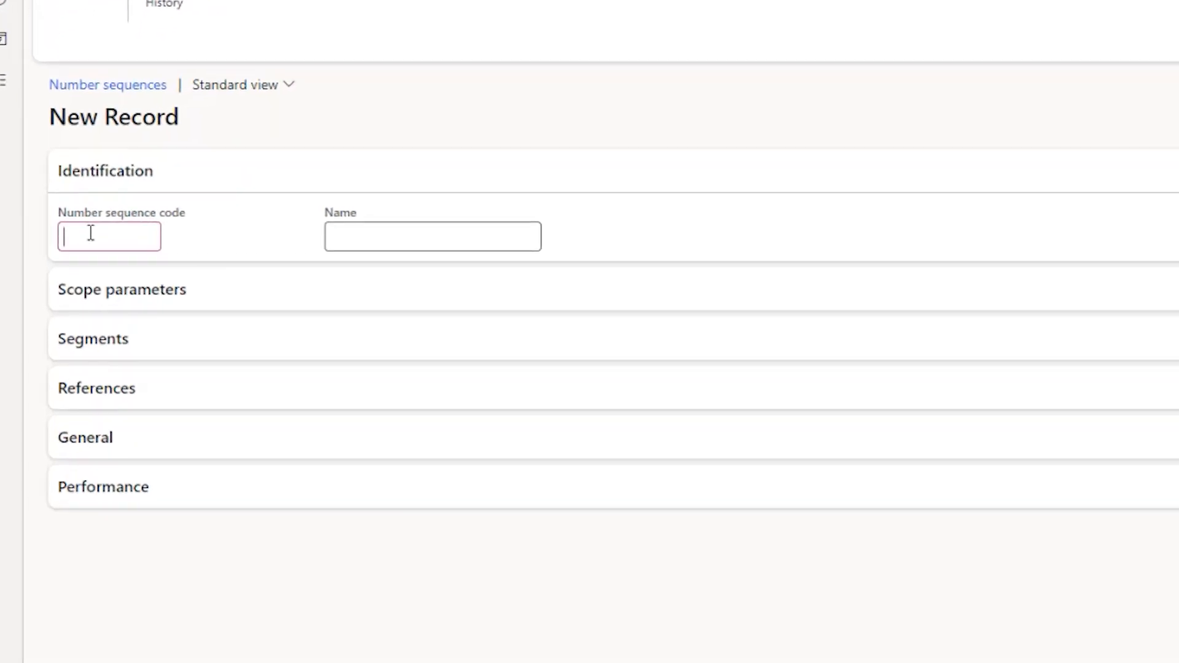
text(STV-)
text(DENTON)
key(Tab)
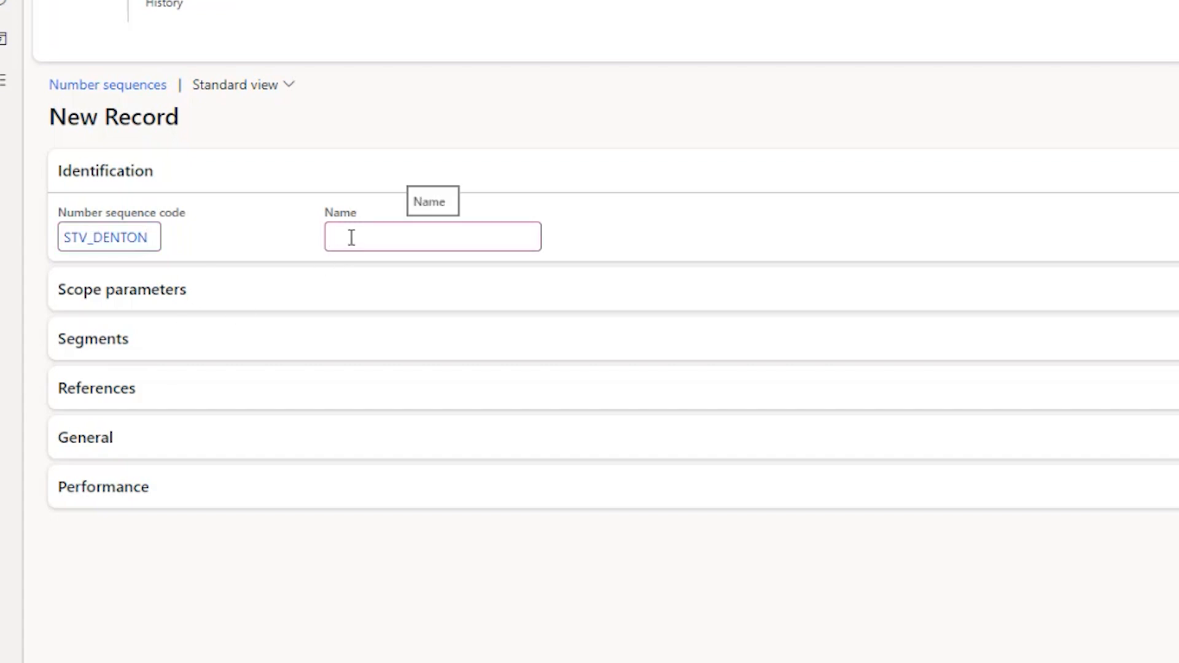
text(Statement Store DENTON Voucher)
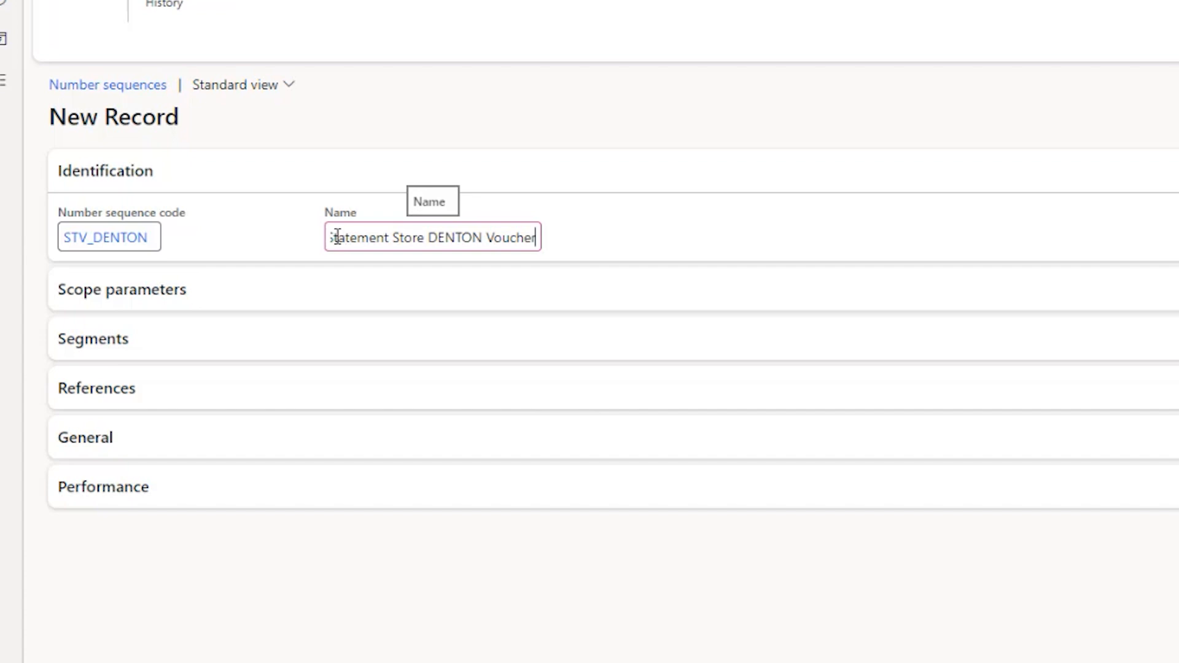
Set the STV_DENTON sequence's scope to Operating unit and choose the Denton TX retail channel as its operating unit.
click(156, 309)
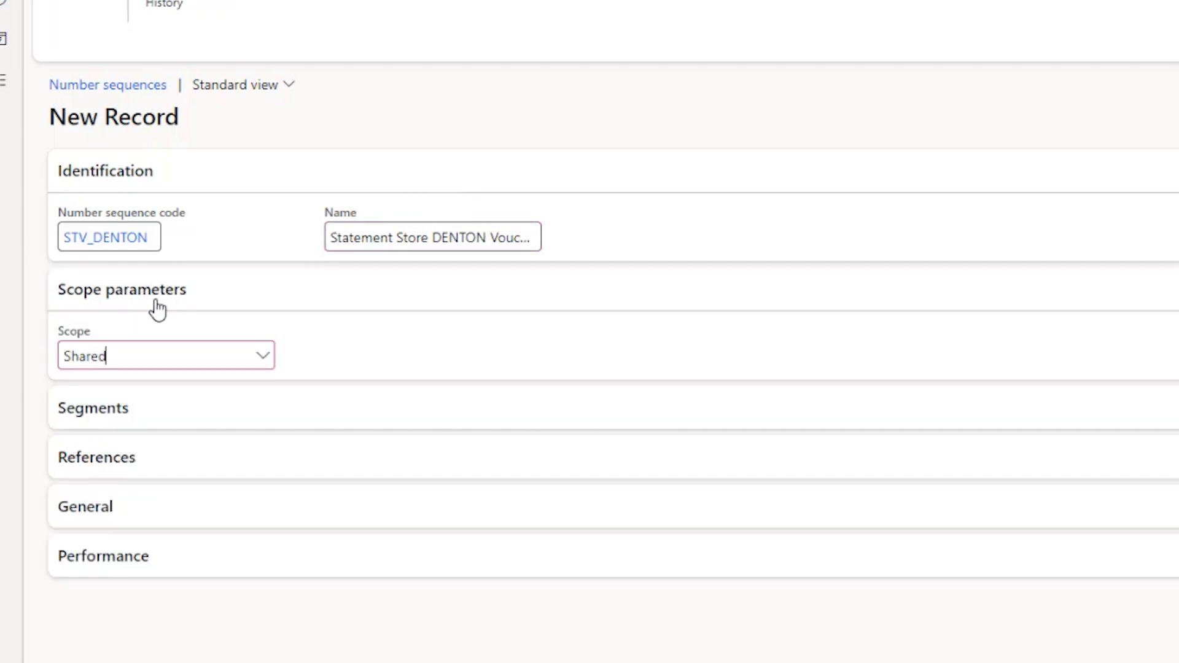
click(261, 361)
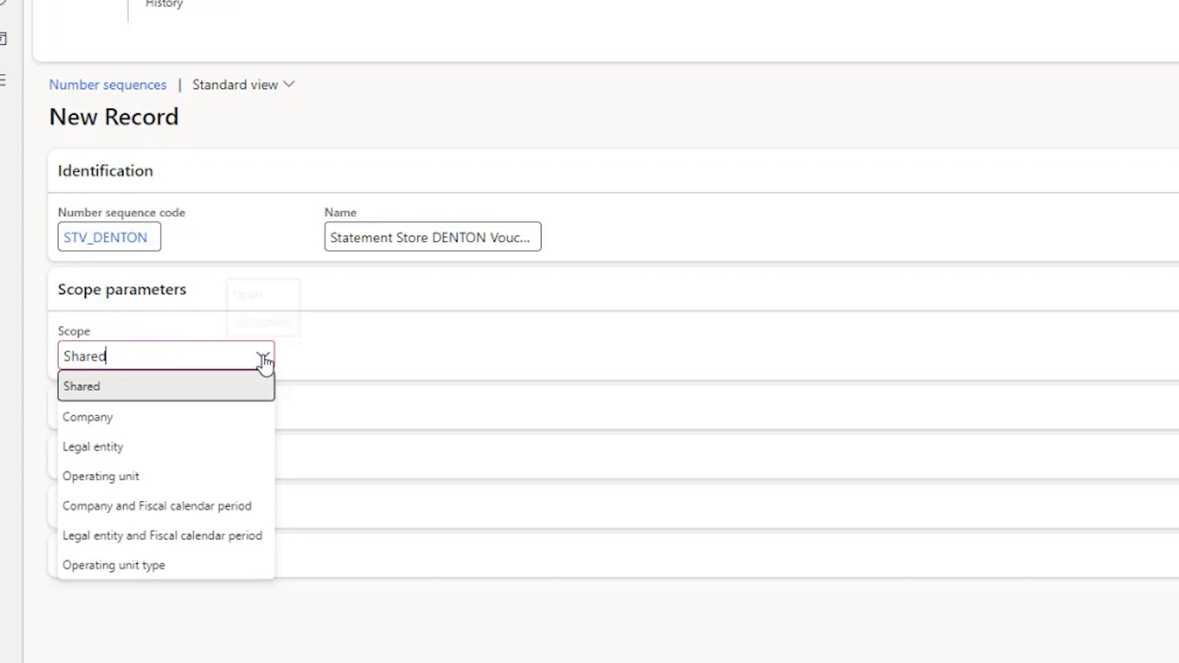
click(168, 483)
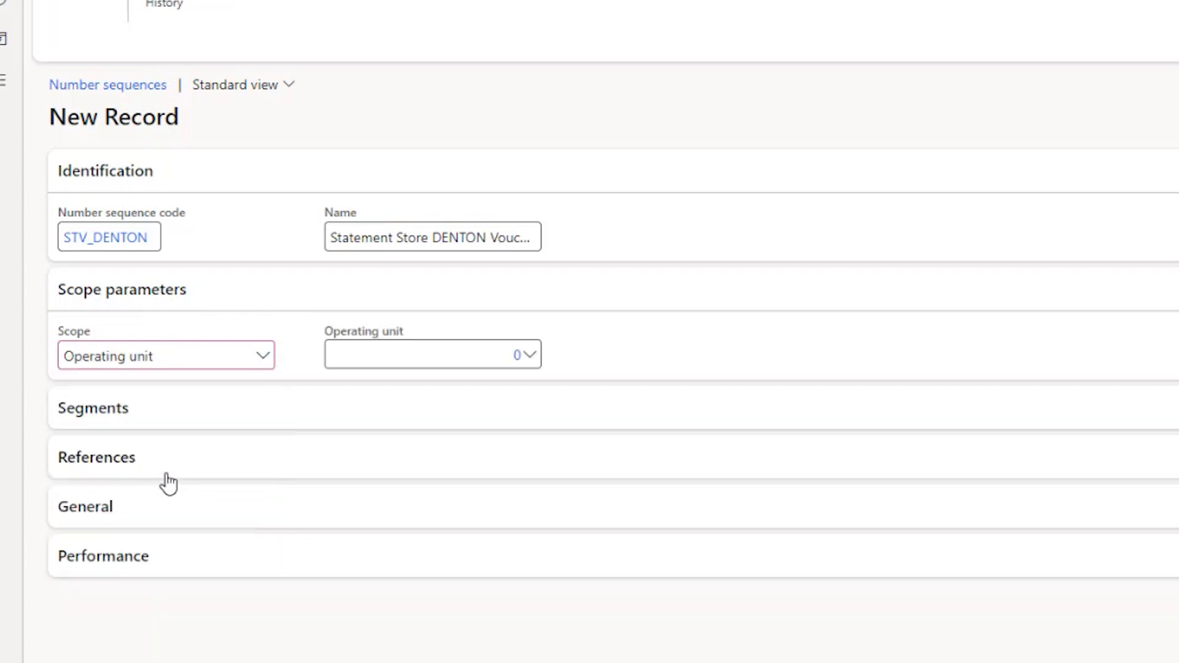
click(538, 363)
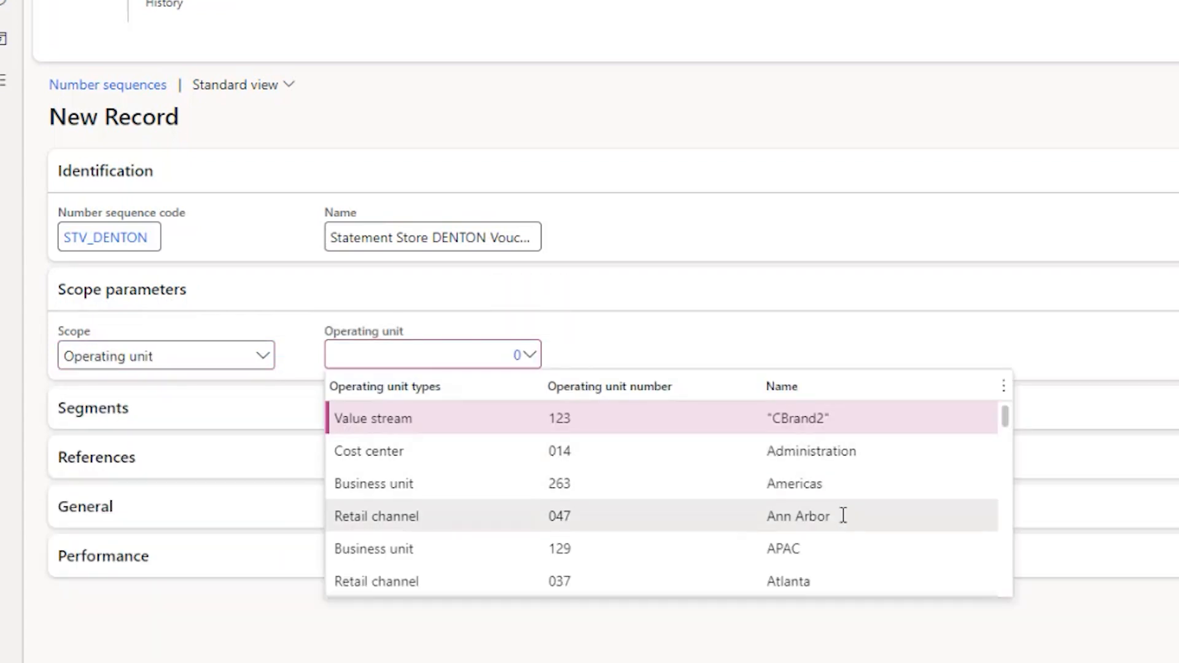
scroll(842, 514, down, 10)
scroll(844, 514, down, 10)
click(837, 398)
text(den)
key(Return)
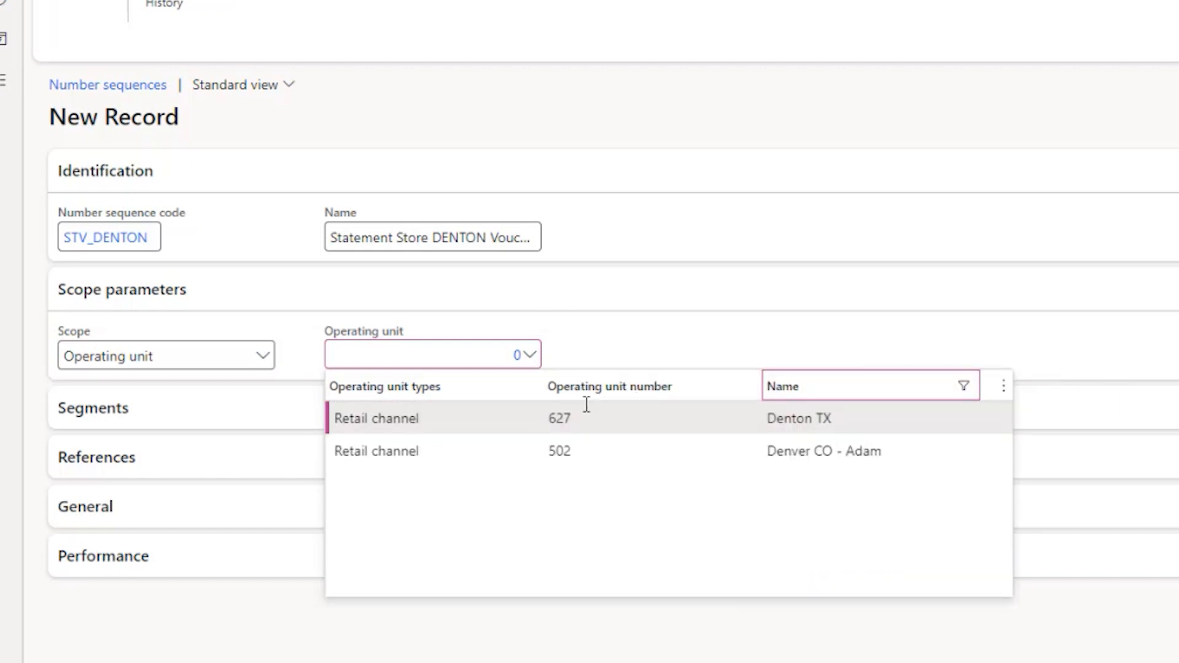
click(582, 417)
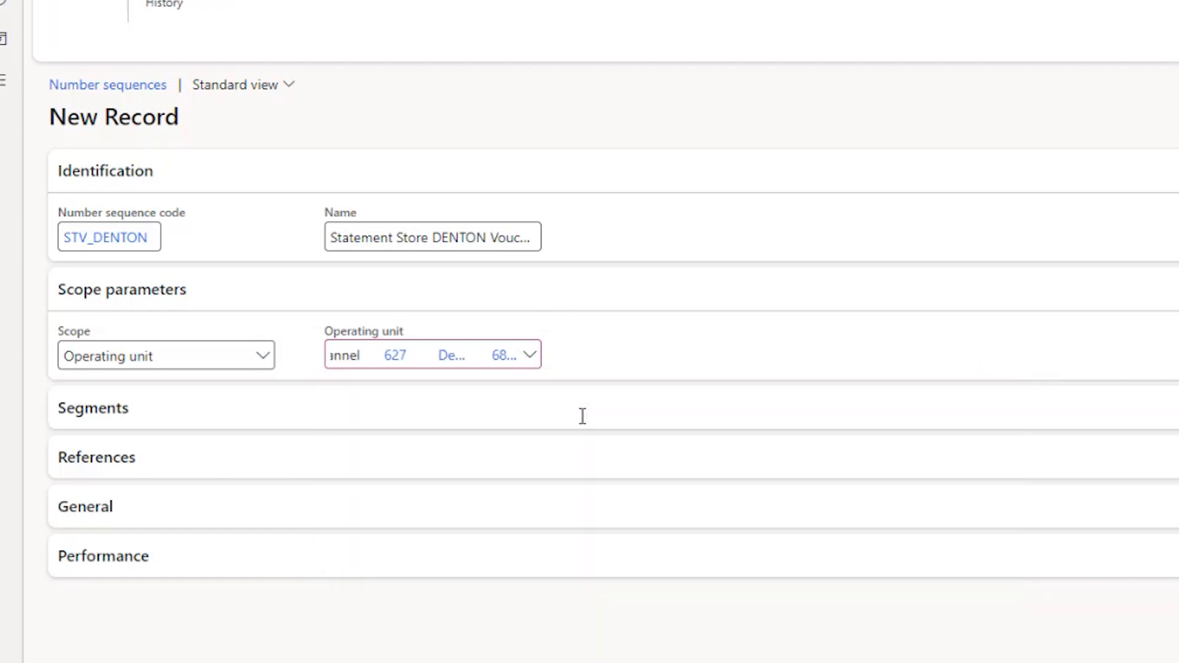
Remove all the default segments from the STV_DENTON number sequence.
click(110, 418)
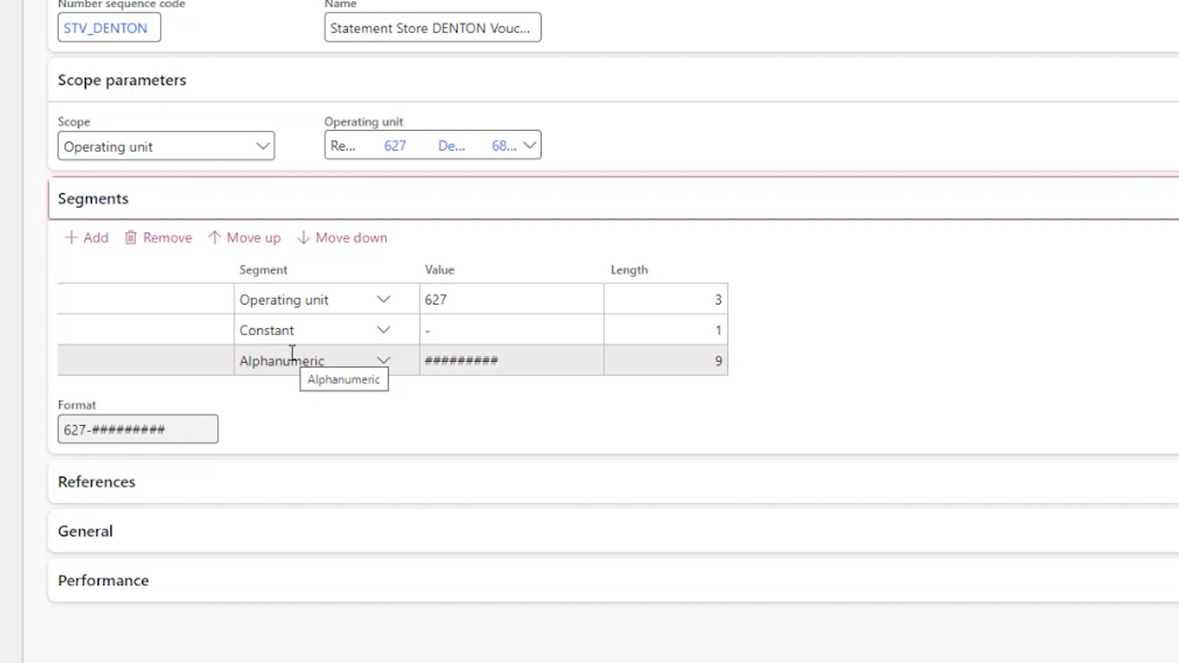
click(293, 354)
click(147, 241)
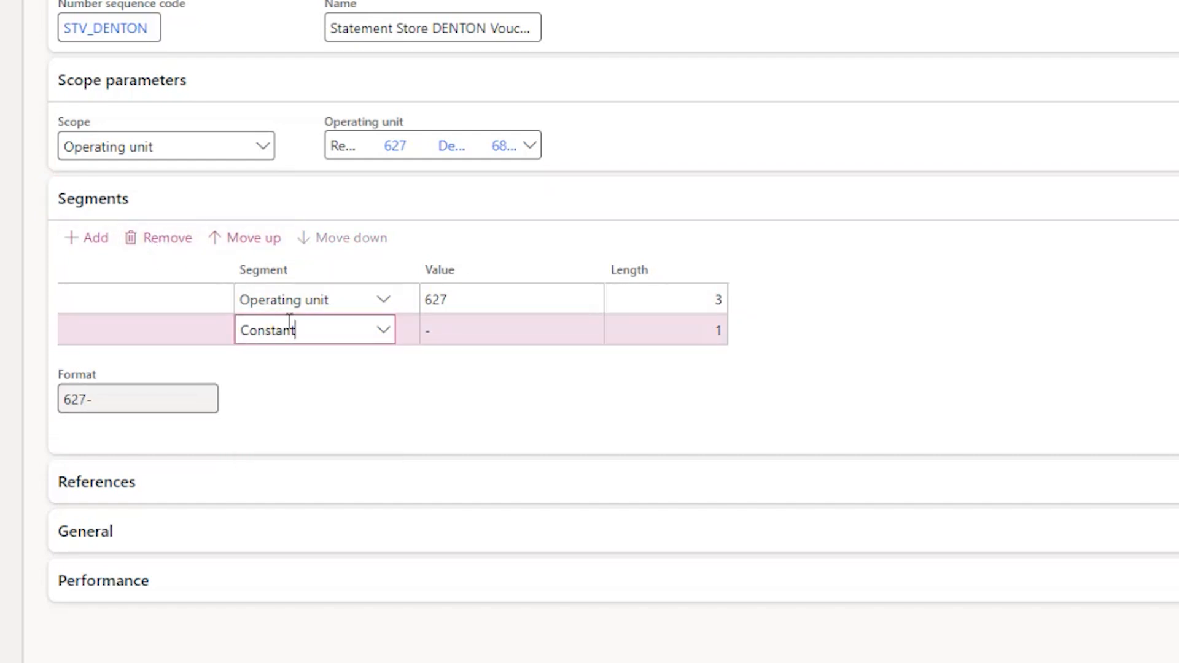
click(155, 240)
click(156, 243)
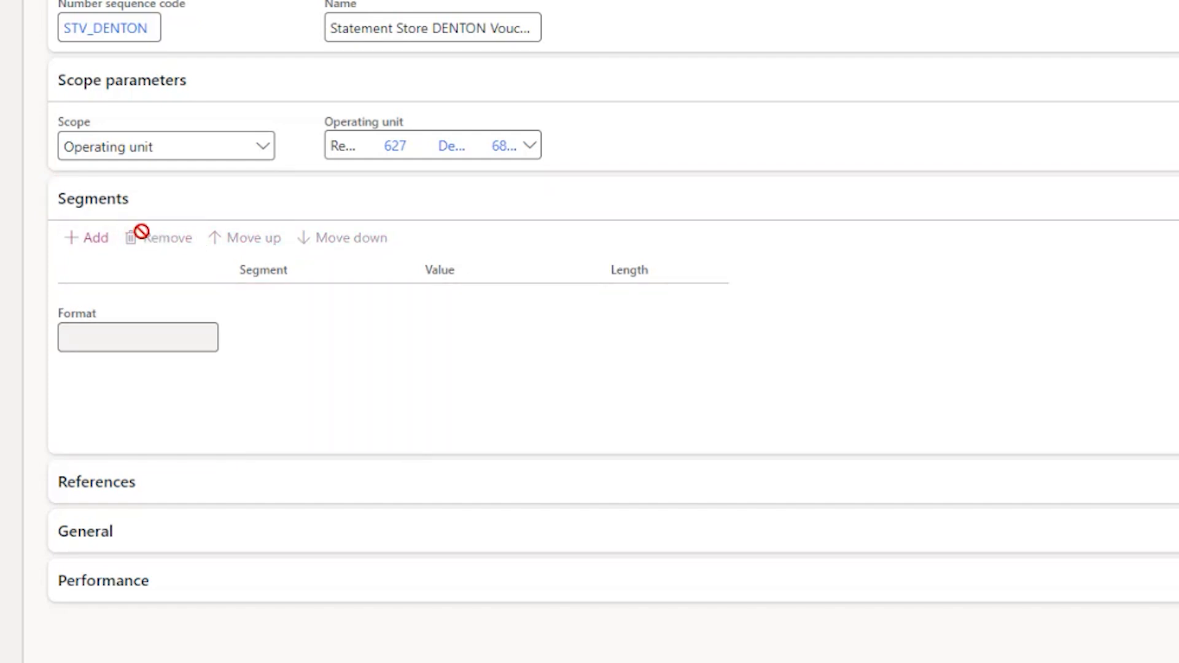
Add a Constant segment with the value SVDENTNTX to the number sequence.
click(92, 240)
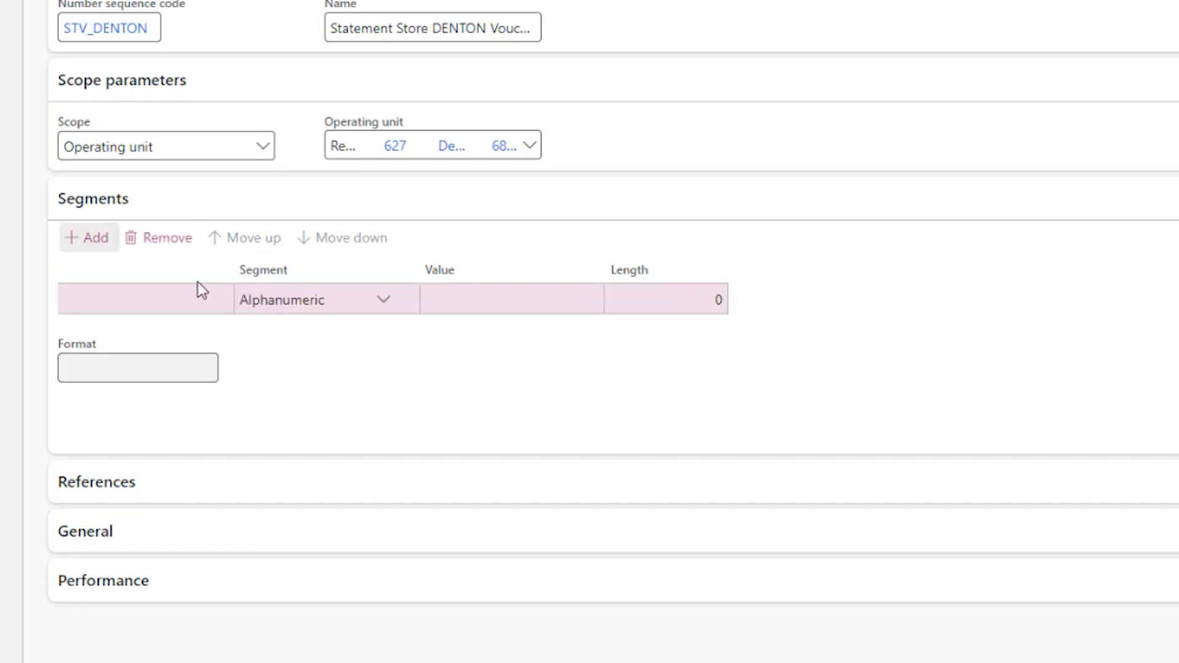
click(385, 302)
click(349, 361)
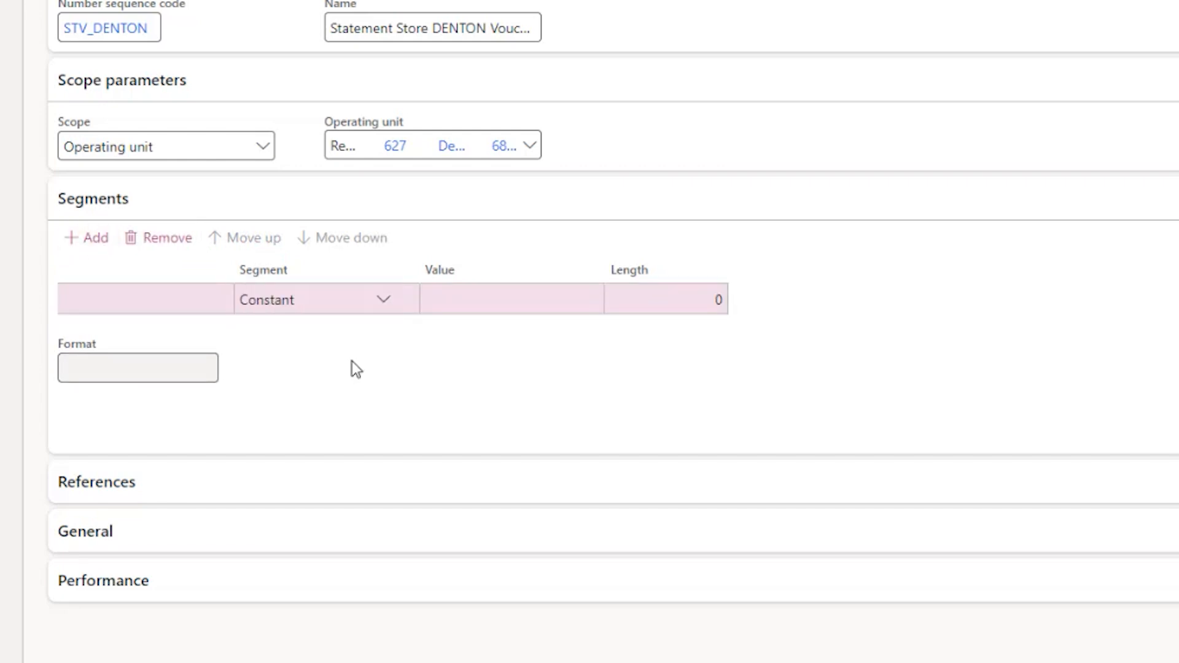
click(465, 300)
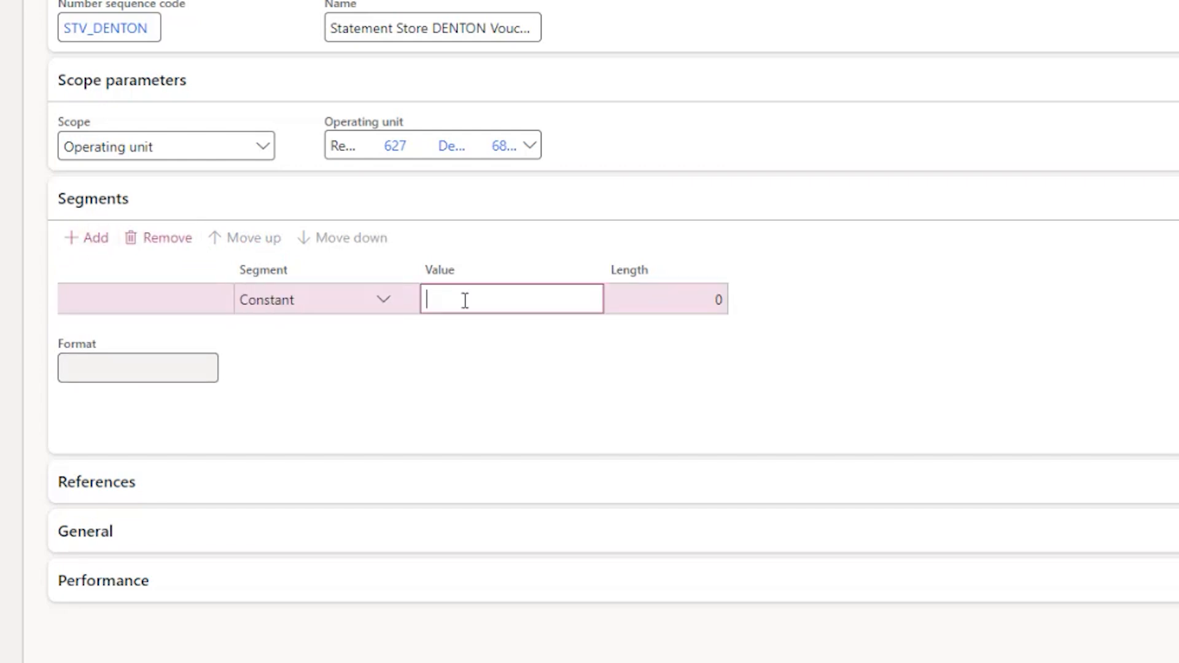
text(SVDENTONTX)
key(Left)
key(Left)
key(Left)
key(Left)
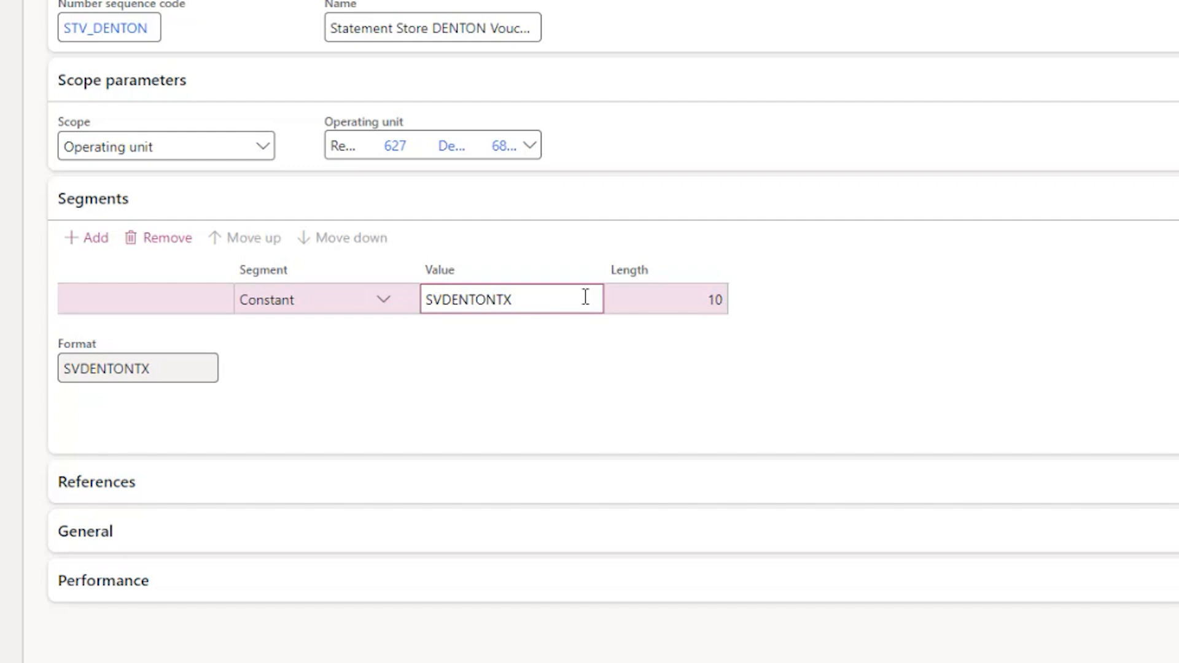
key(Delete)
click(627, 304)
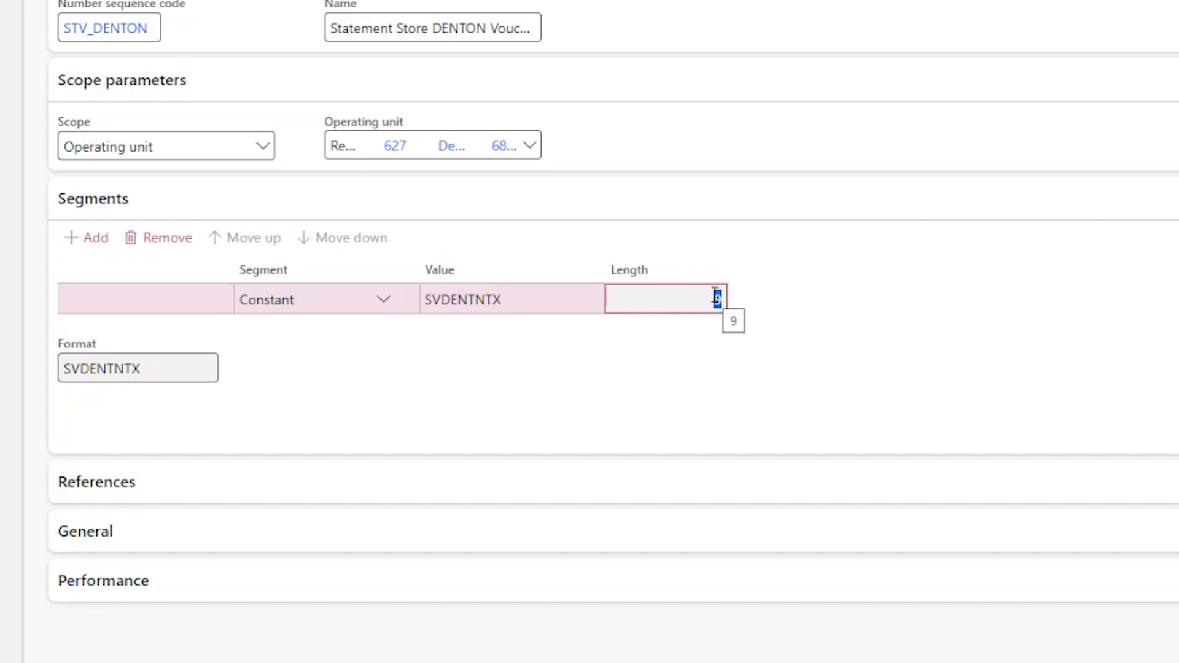
Add an Alphanumeric segment with the value ###### and place it after the SVDENTNTX constant.
click(89, 243)
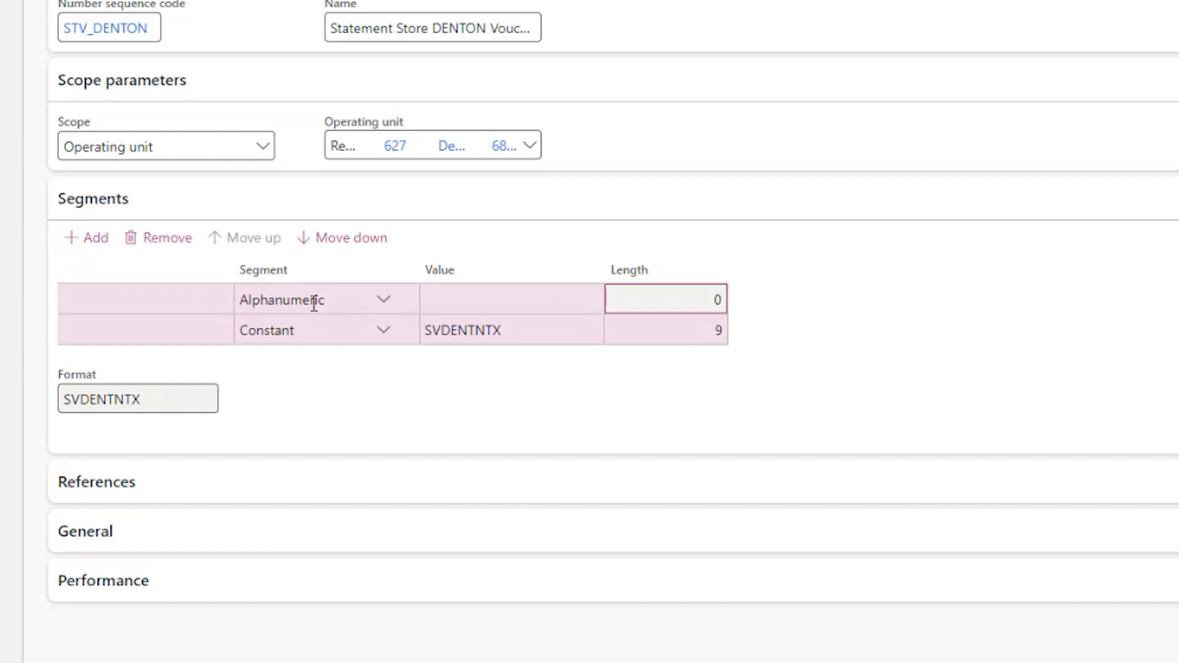
click(468, 301)
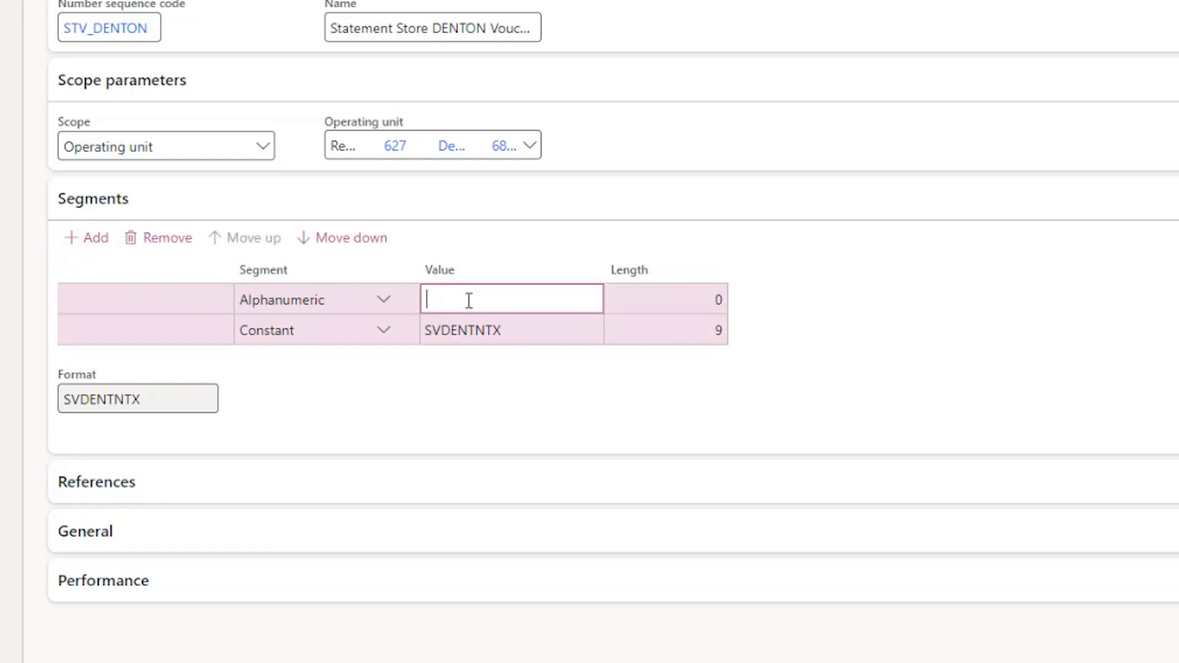
text(######)
key(Tab)
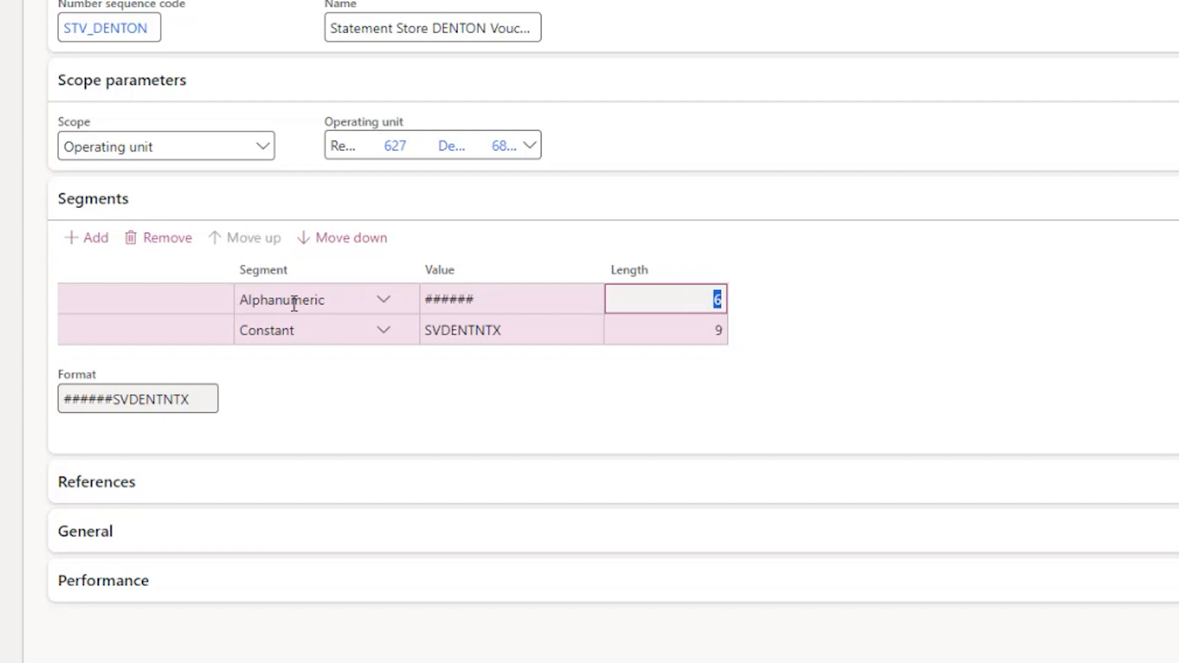
click(349, 244)
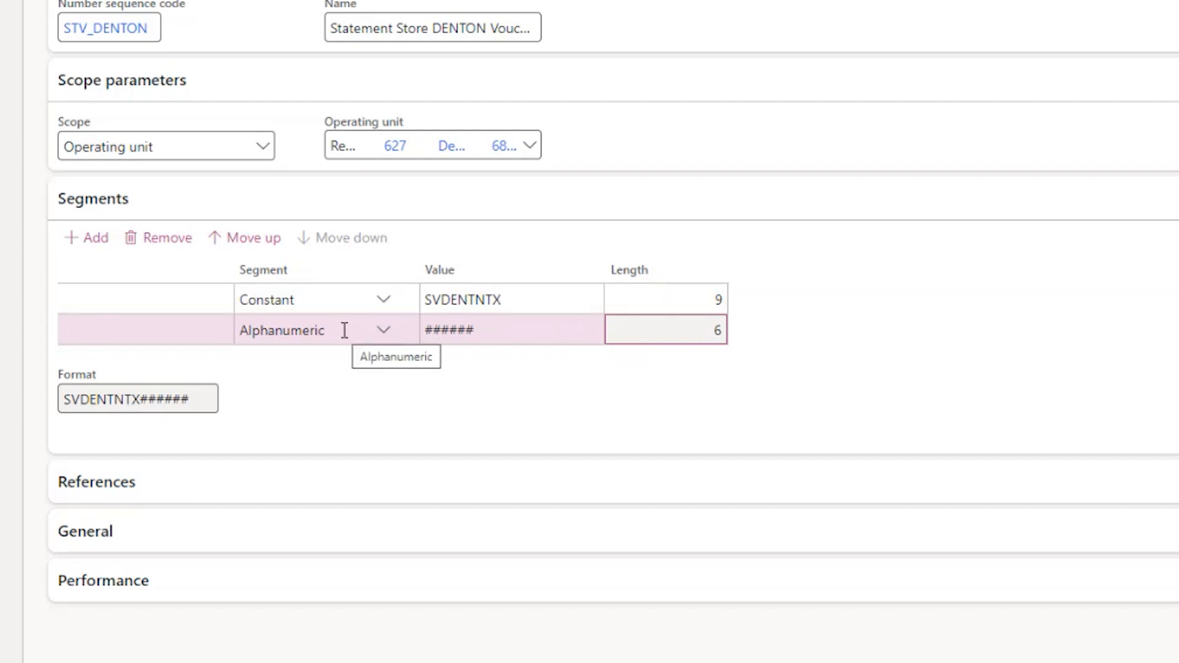
Set the number sequence's largest allocated number to 999999.
click(116, 529)
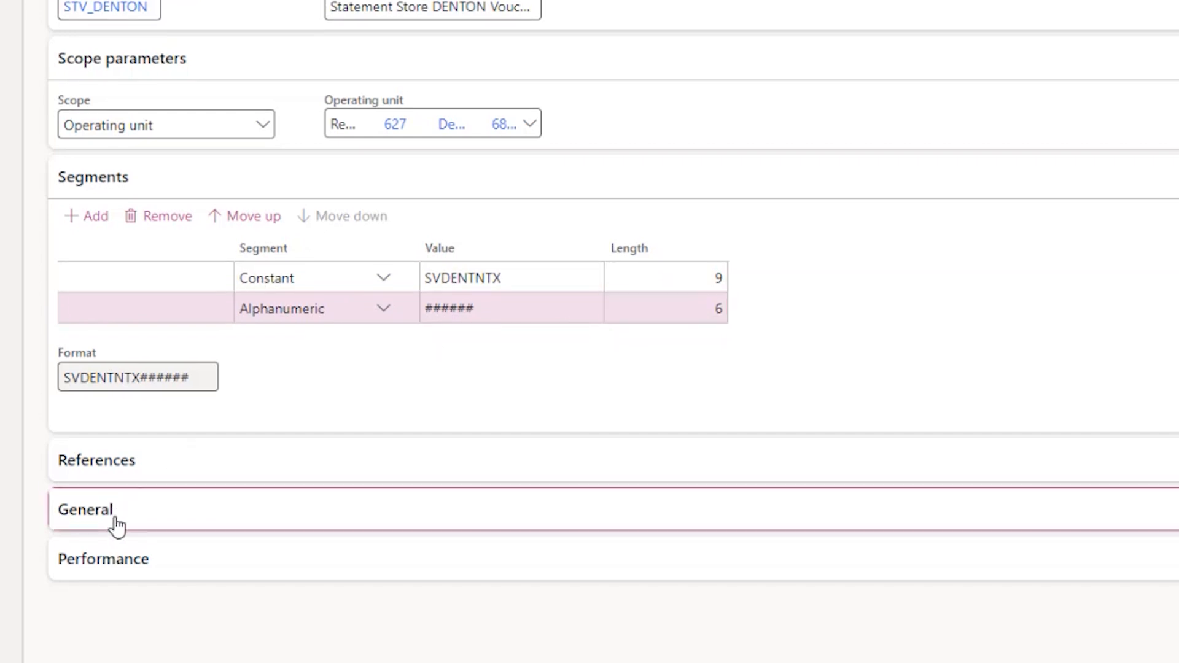
scroll(155, 469, down, 2)
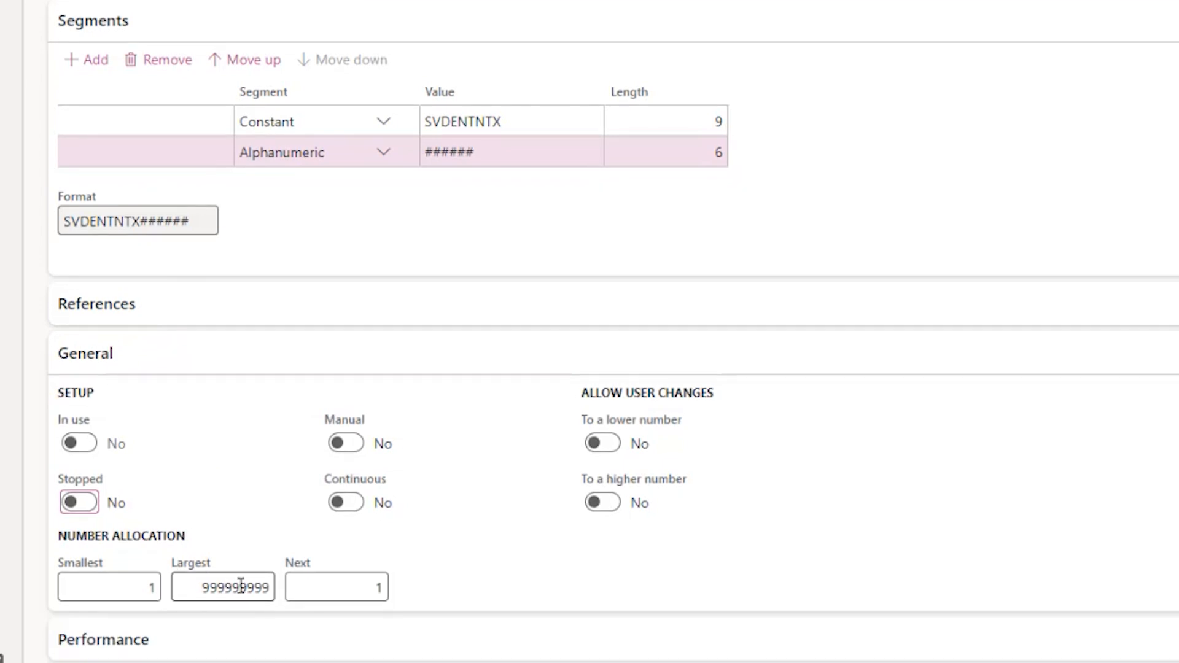
click(230, 590)
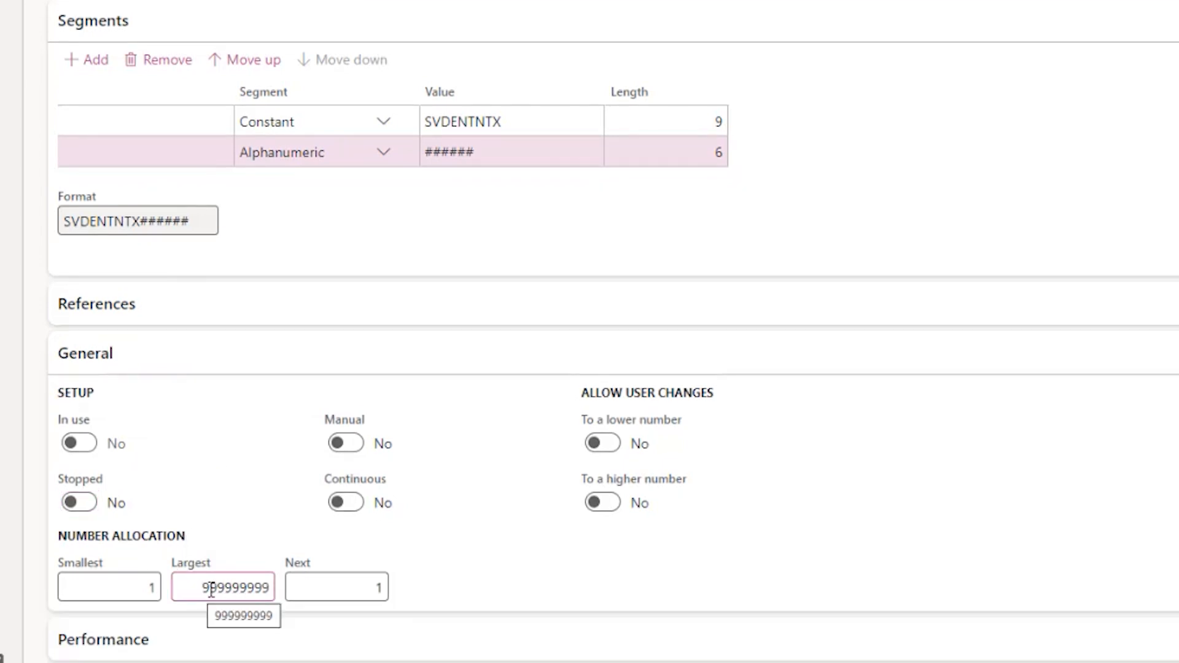
click(234, 599)
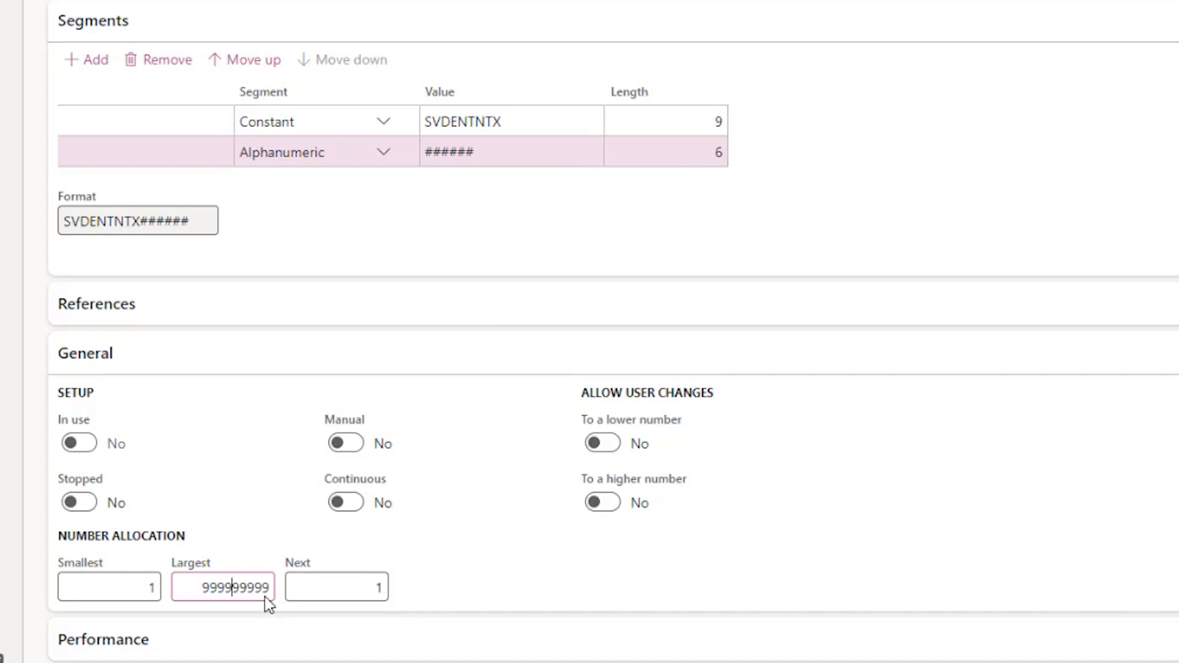
key(BackSpace)
key(BackSpace)
click(366, 577)
Add a reference to the number sequence with area Retail store and reference Voucher.
click(116, 318)
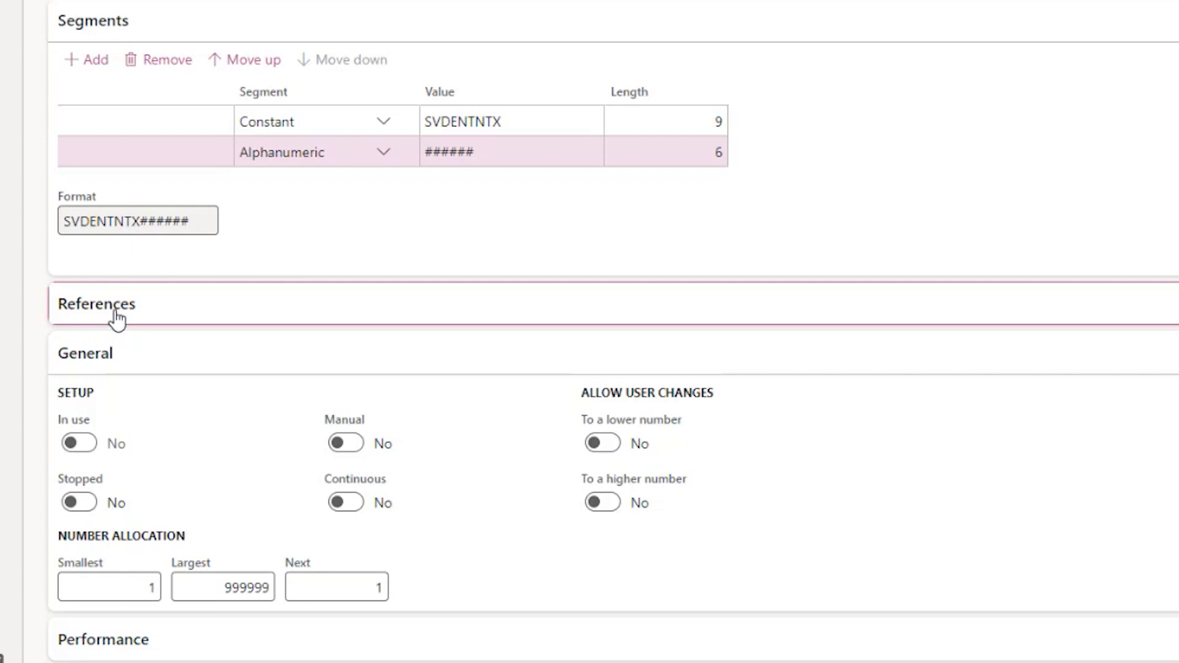
click(116, 343)
click(118, 386)
click(277, 271)
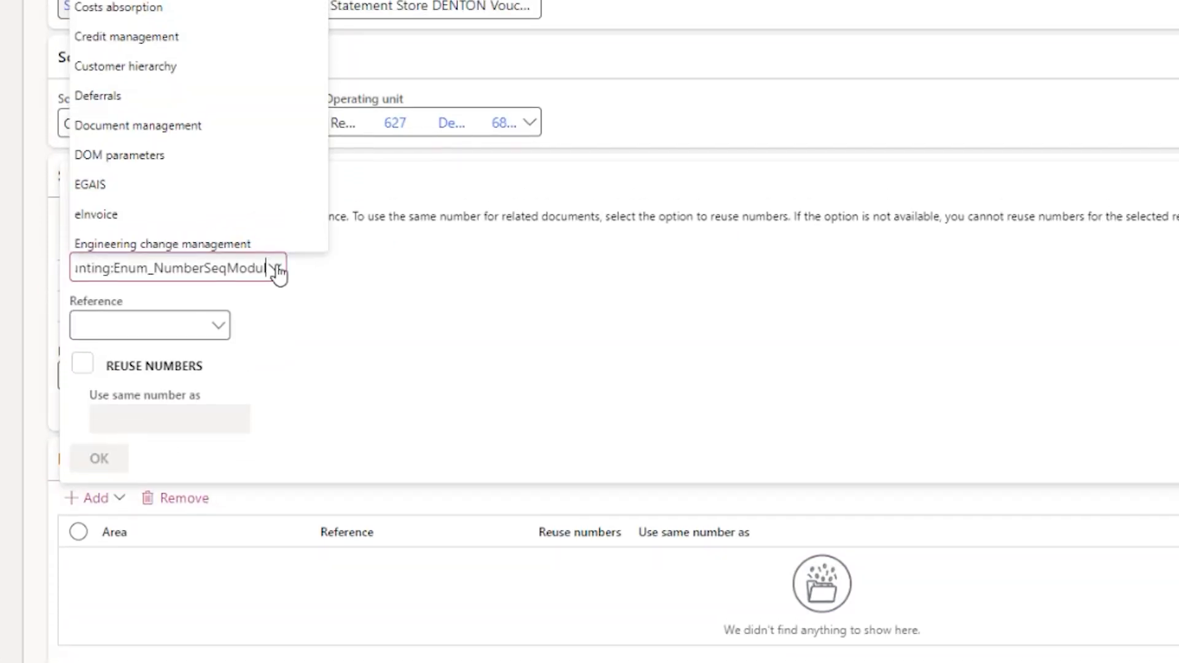
scroll(289, 99, down, 10)
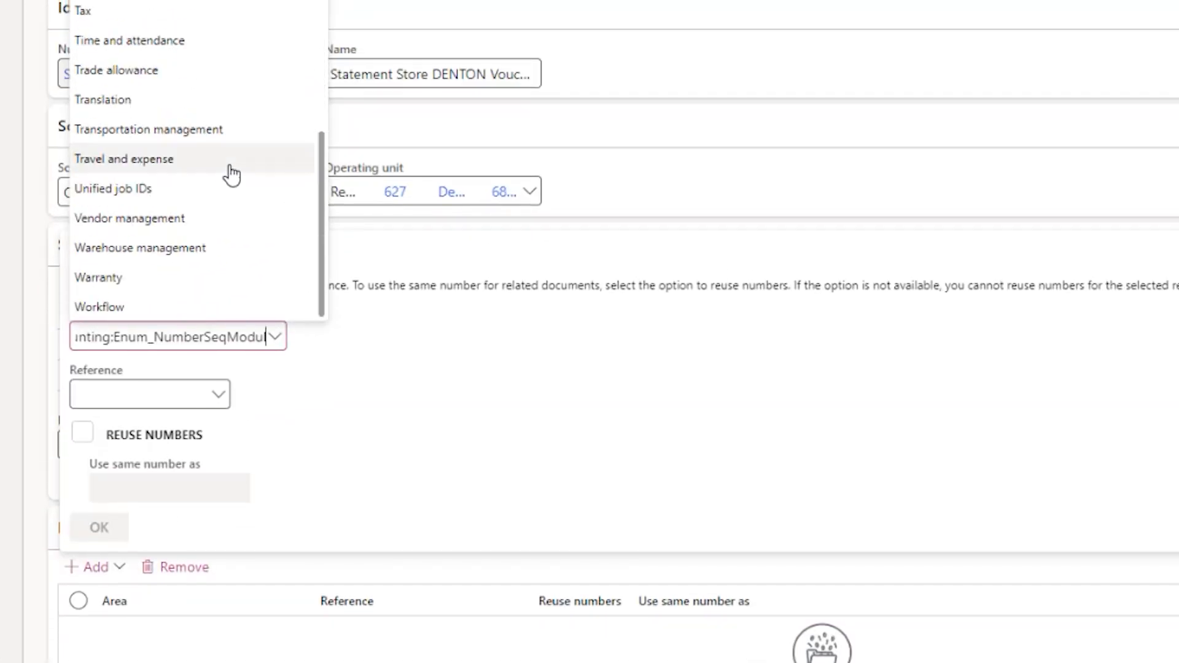
scroll(226, 168, up, 5)
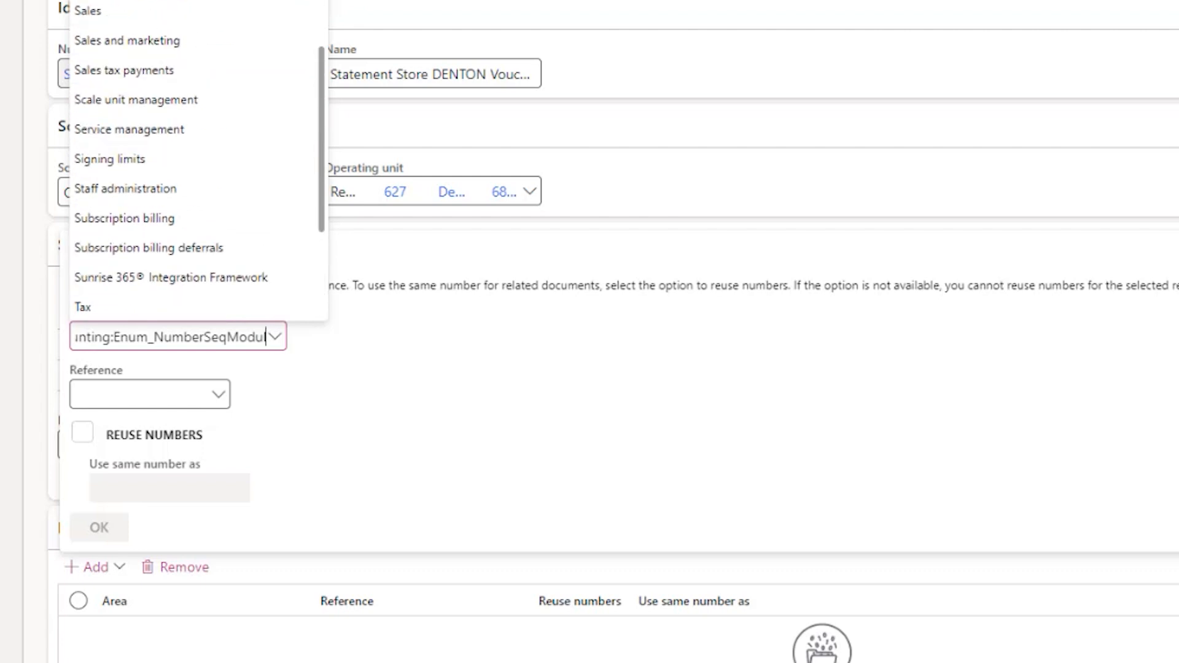
click(184, 1)
click(274, 364)
click(206, 429)
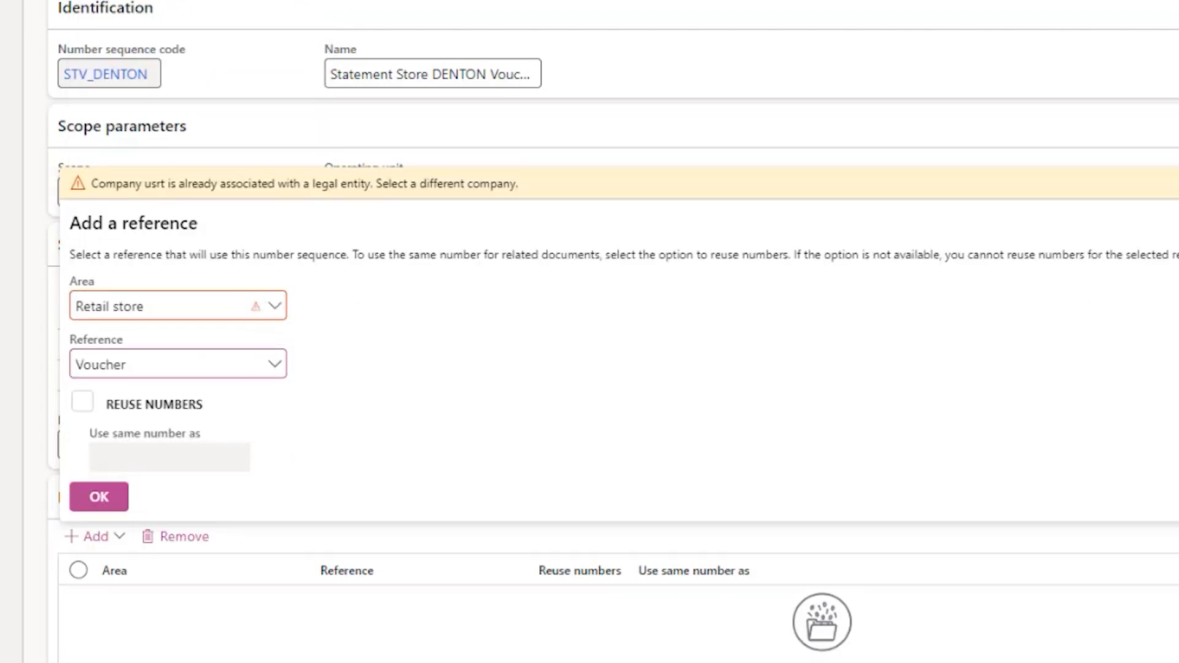
scroll(353, 508, down, 1)
scroll(330, 613, down, 3)
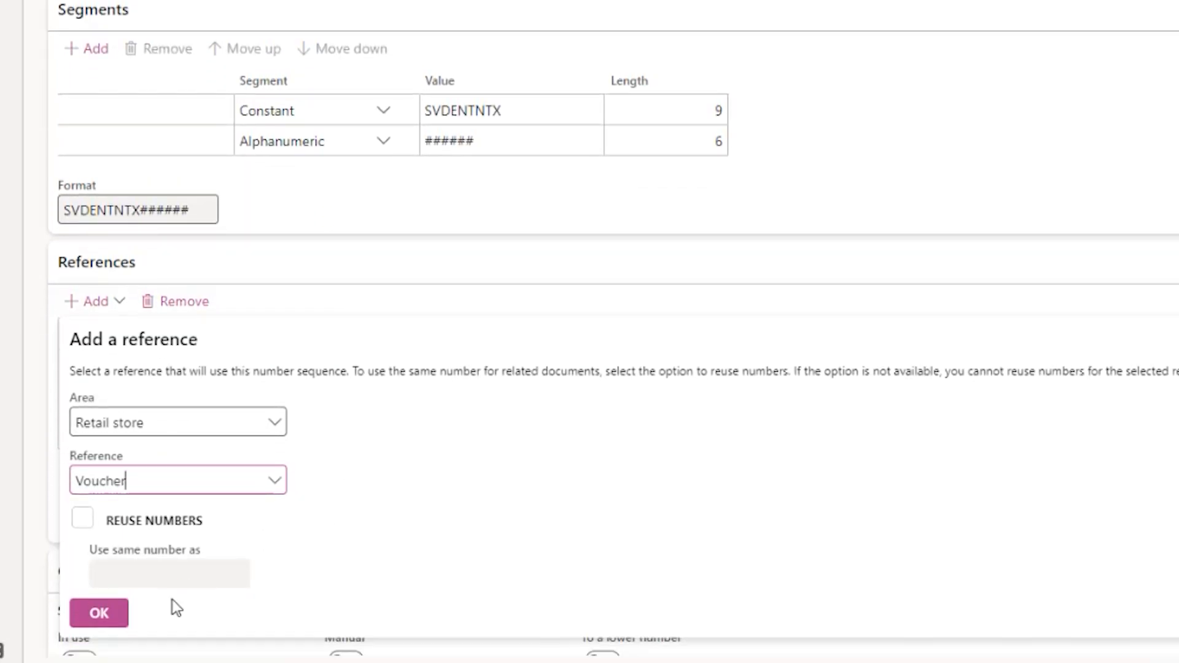
click(100, 618)
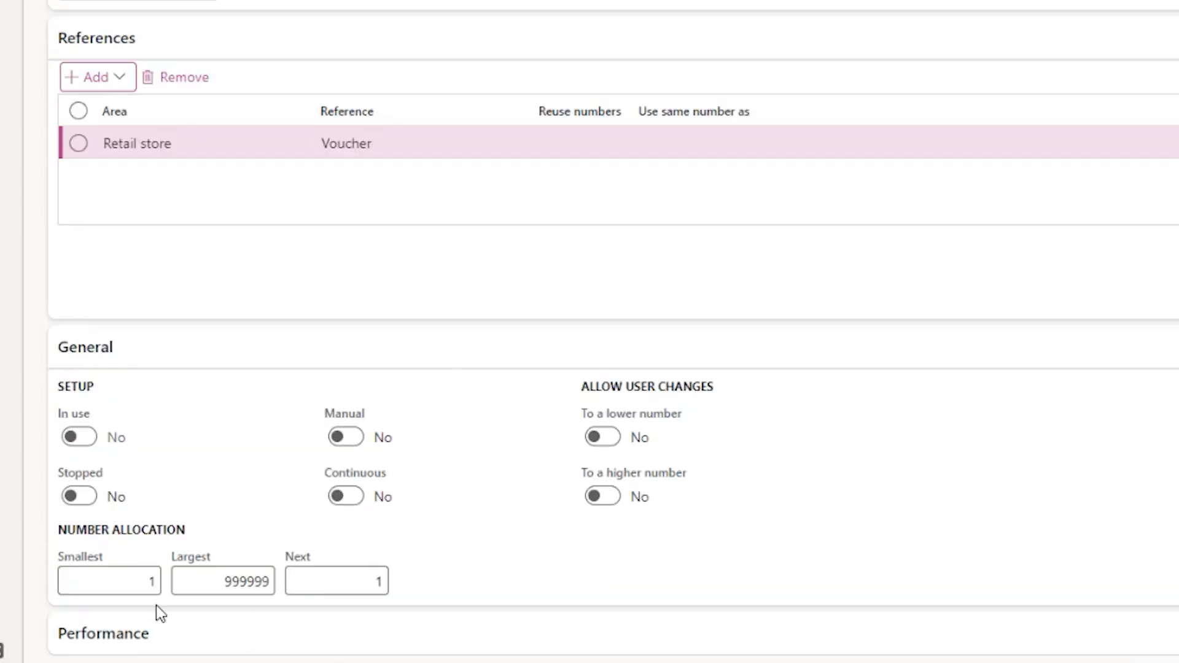
Create a new number sequence with the code ST_DENTON and the name Retail Statement Store DENTON.
scroll(117, 651, down, 3)
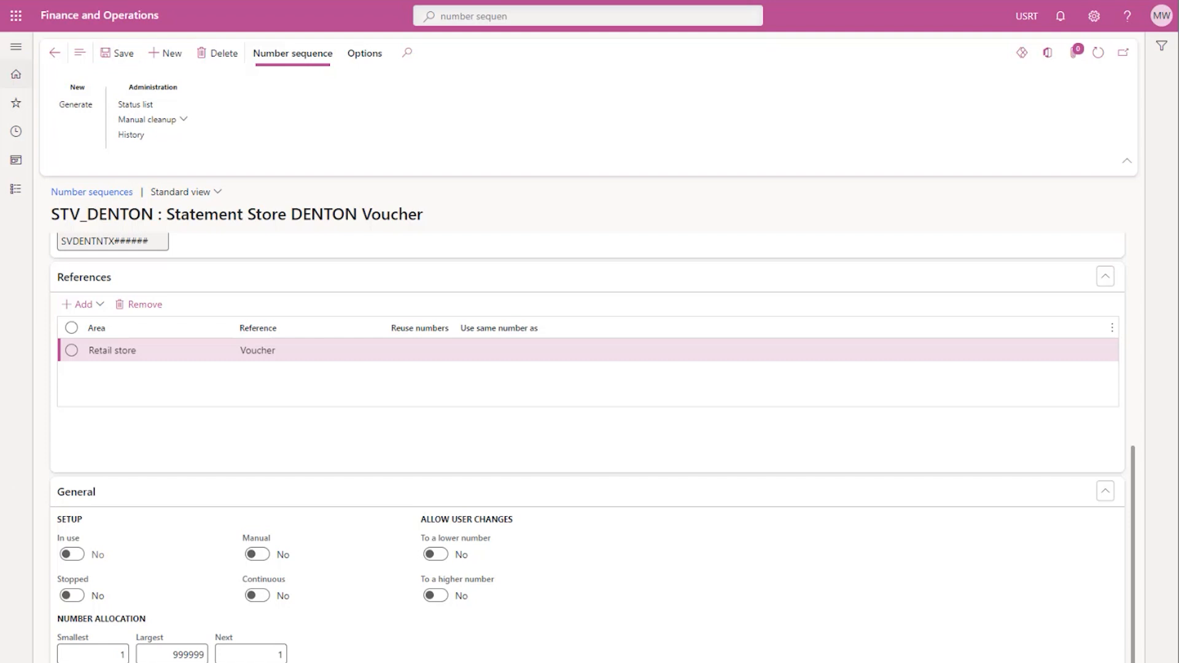
click(55, 53)
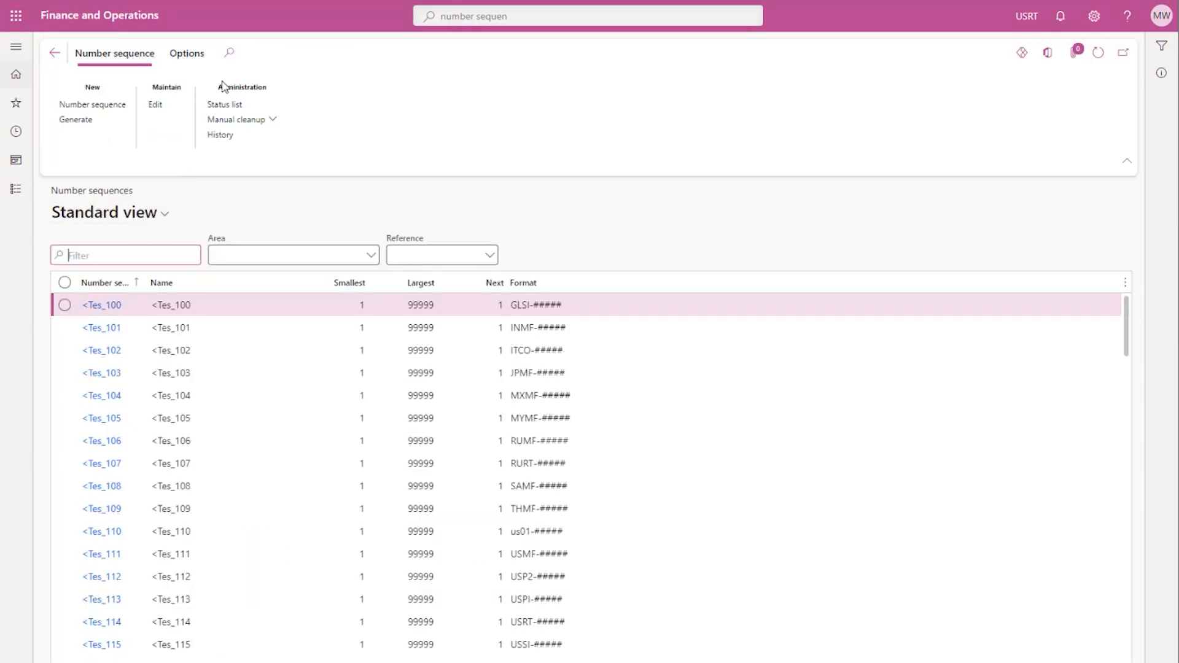
click(90, 109)
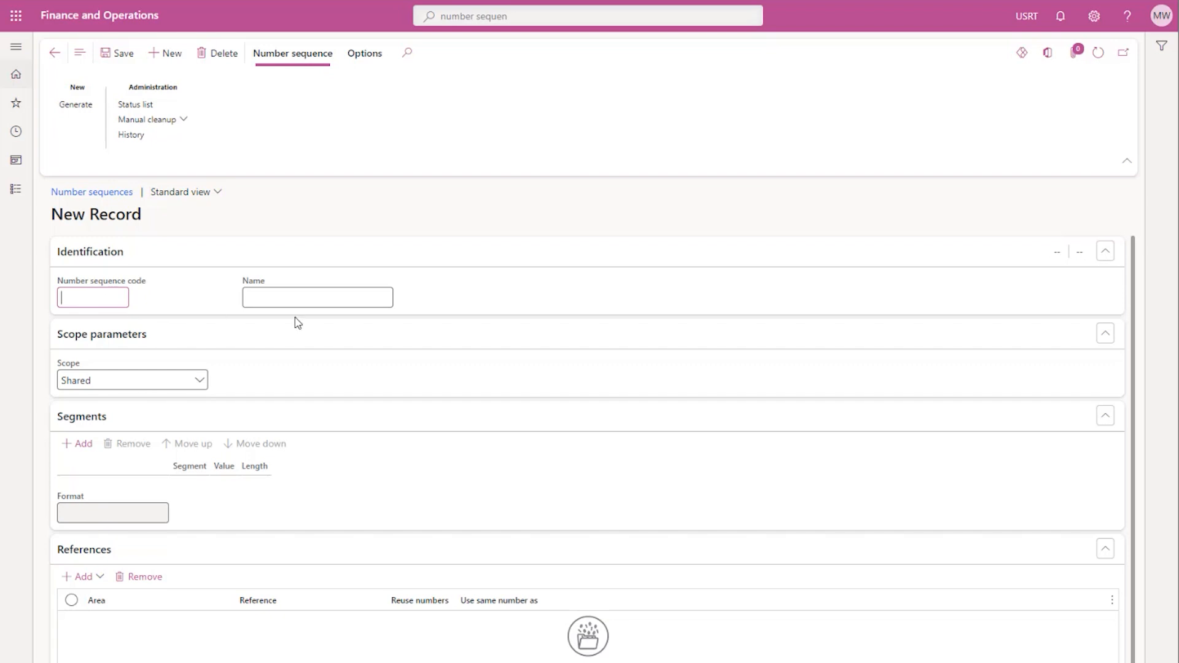
text(ST_DENTON)
key(Tab)
text(Retail Statem)
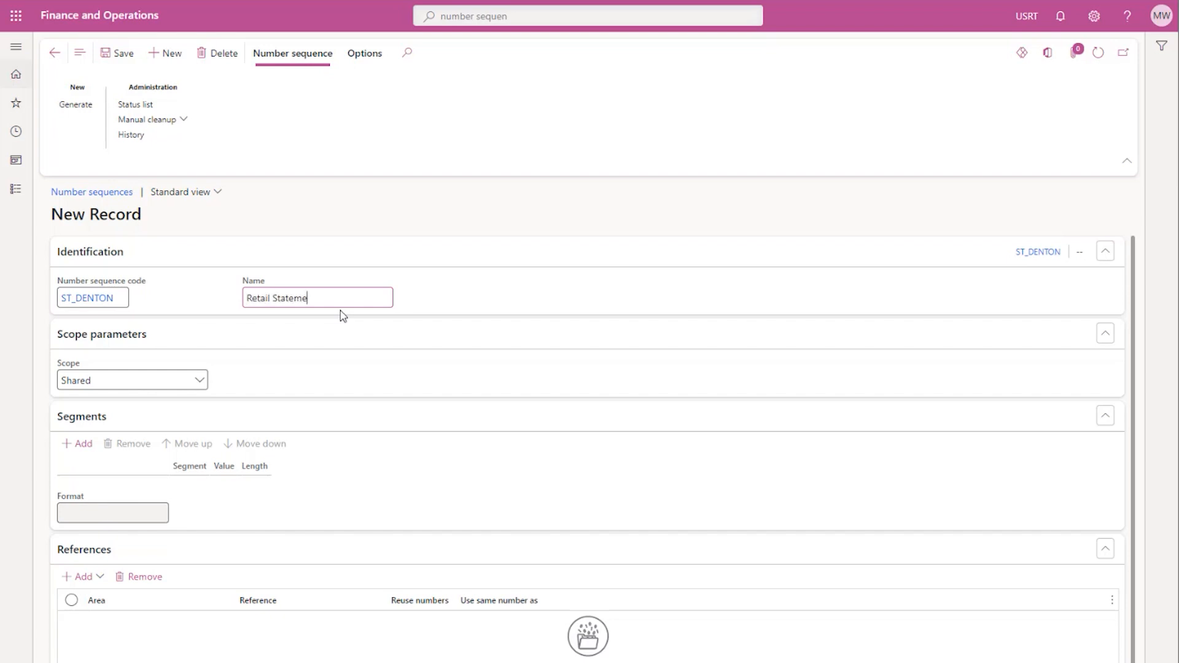
text(ent Store DENTON)
Set the number sequence's scope to Operating unit and choose the Denton TX retail channel as the operating unit.
click(211, 385)
click(203, 383)
click(167, 461)
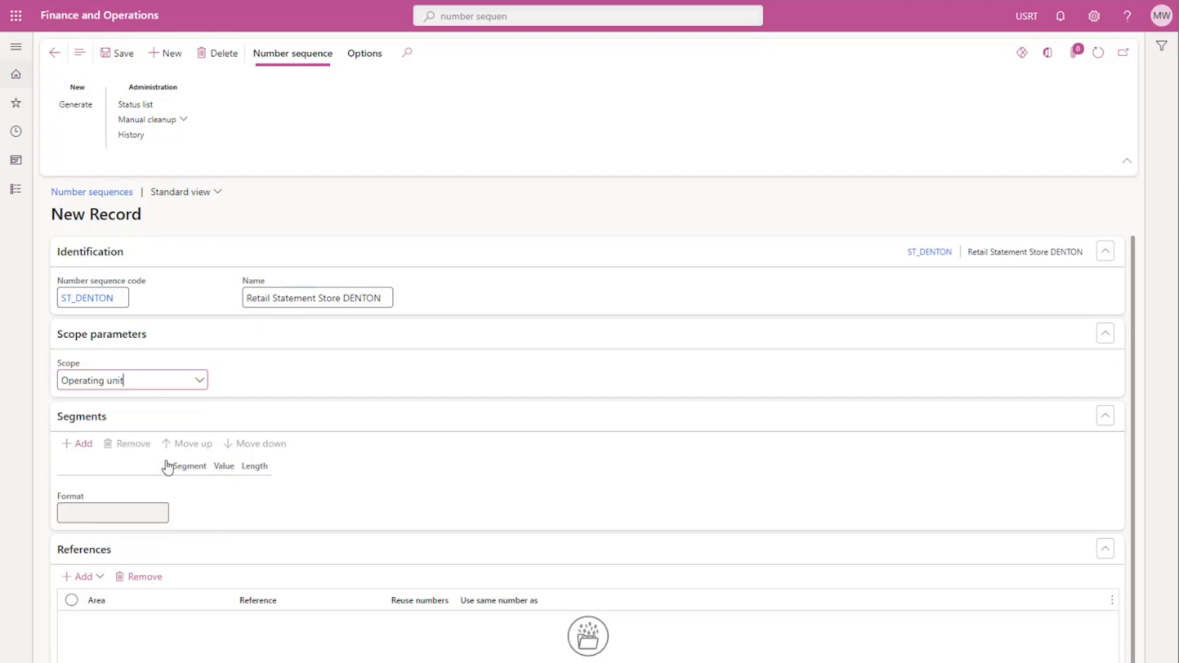
click(384, 378)
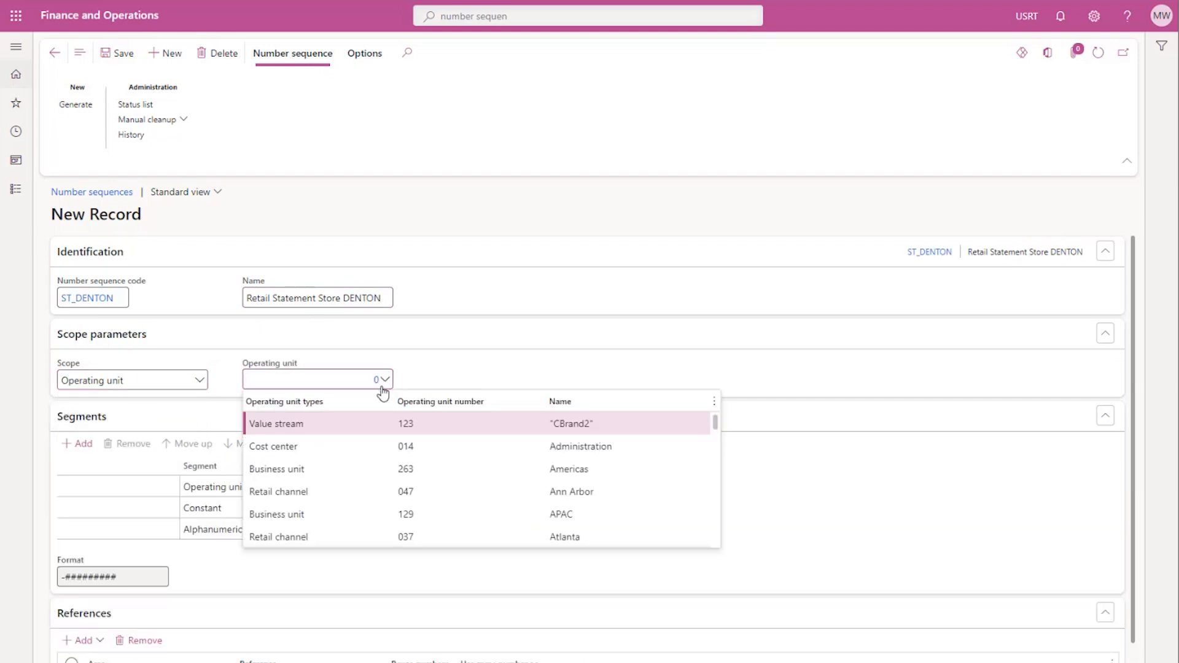
click(567, 402)
text(denon)
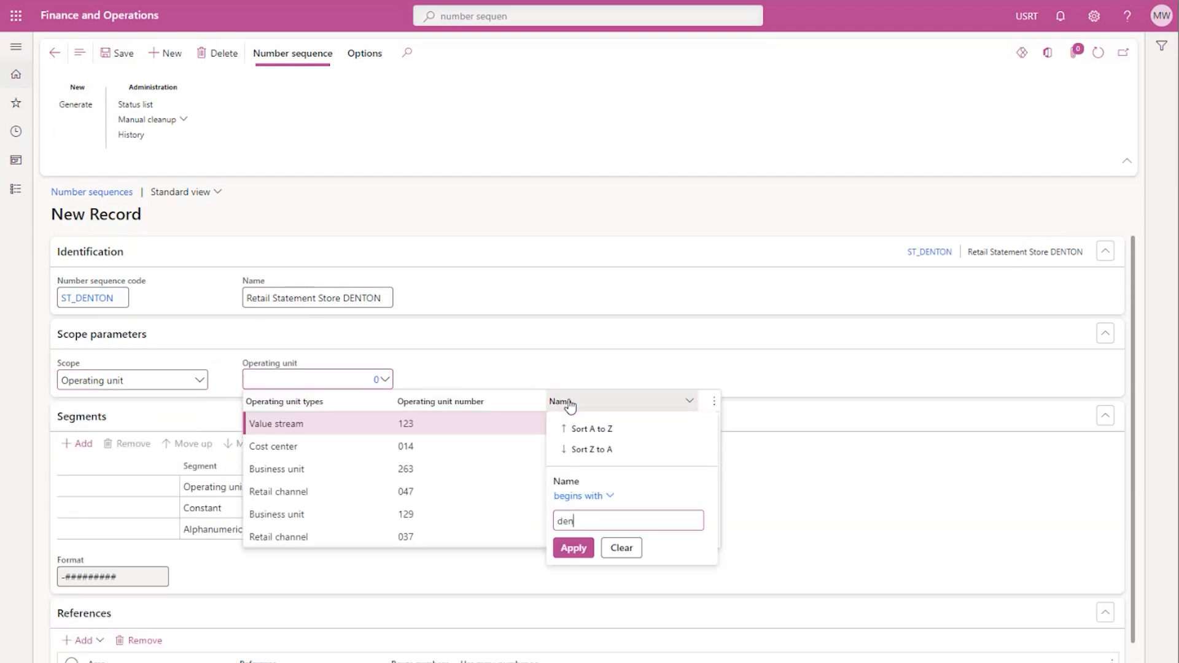
key(Return)
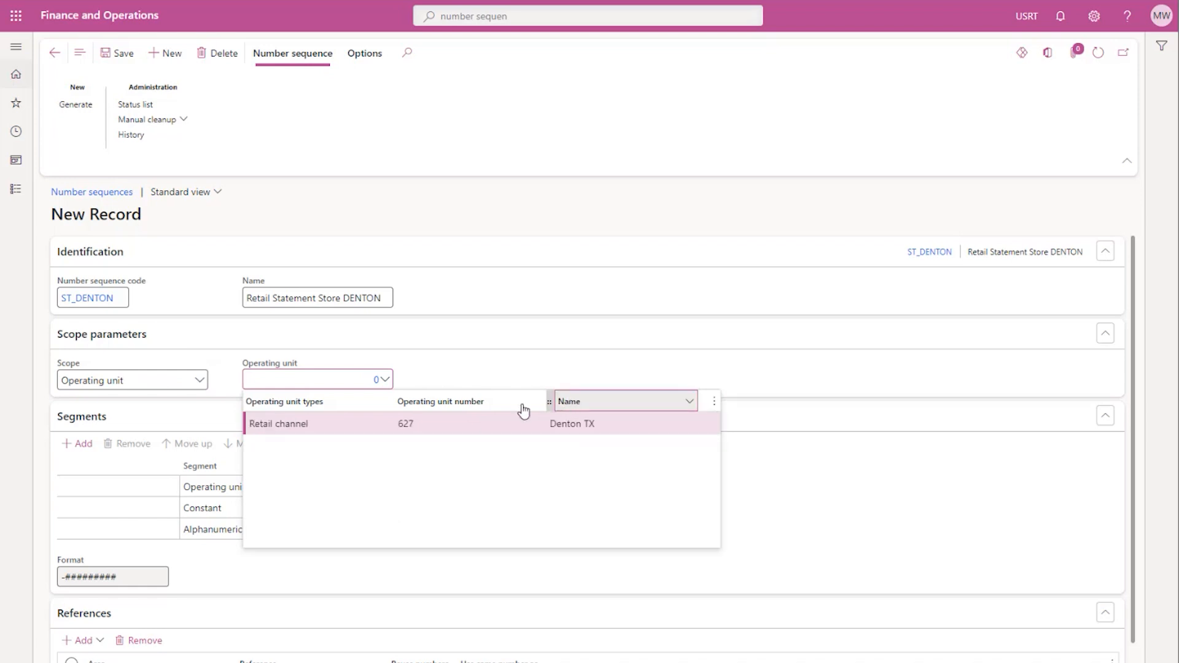
click(473, 421)
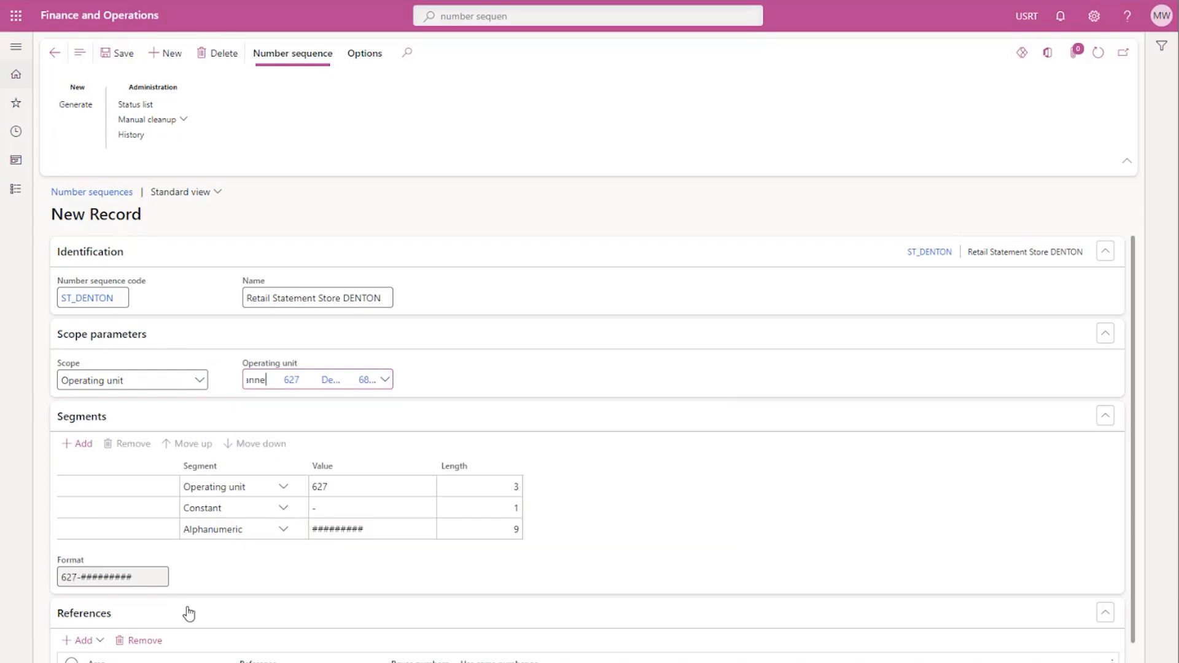
Remove the default Alphanumeric, Constant and Operating unit segments from the ST_DENTON number sequence.
scroll(182, 528, down, 1)
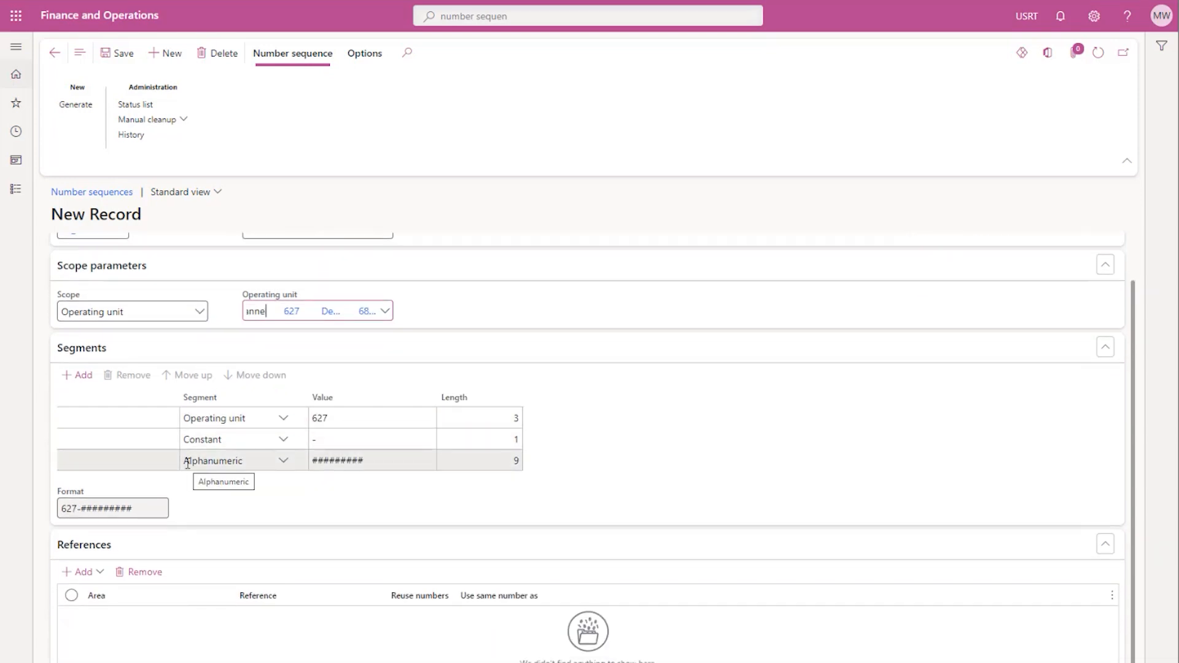
click(187, 461)
click(129, 374)
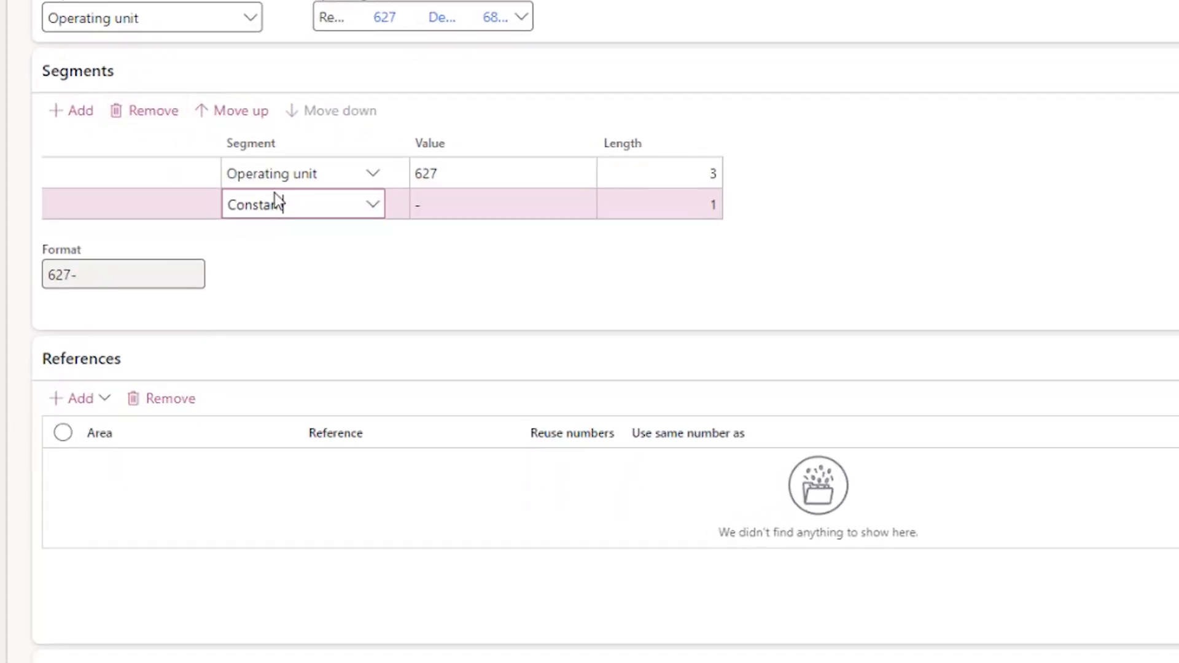
click(172, 118)
click(161, 116)
Add a Constant segment with the value SDENTONT to the ST_DENTON number sequence.
click(81, 115)
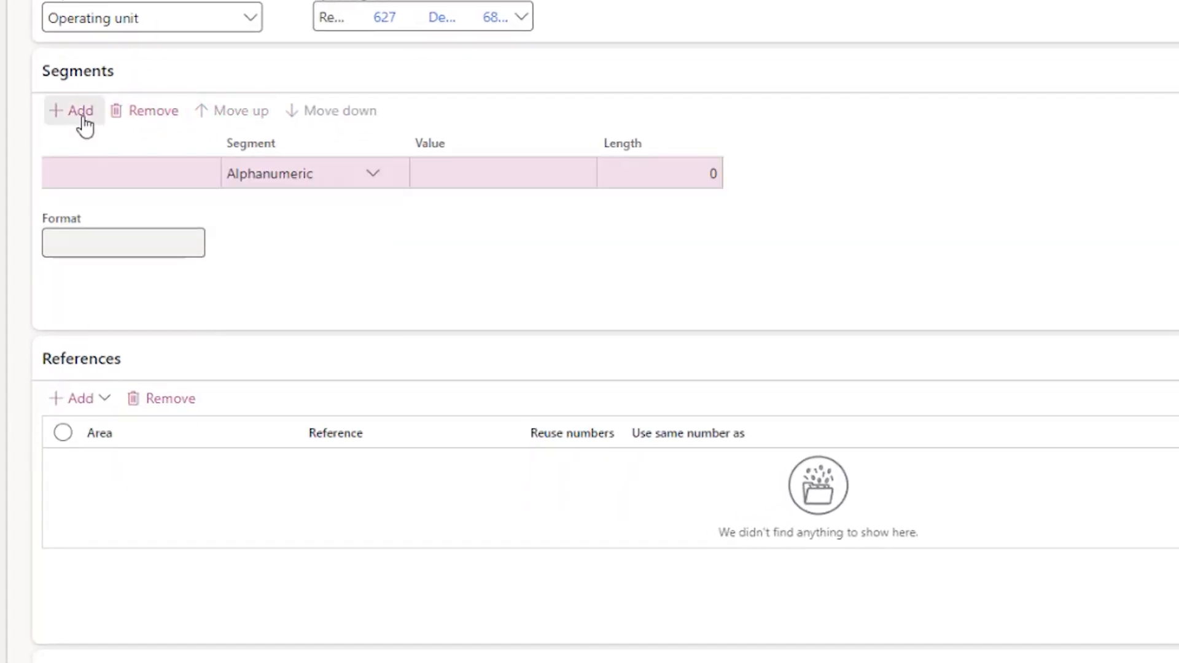
click(370, 172)
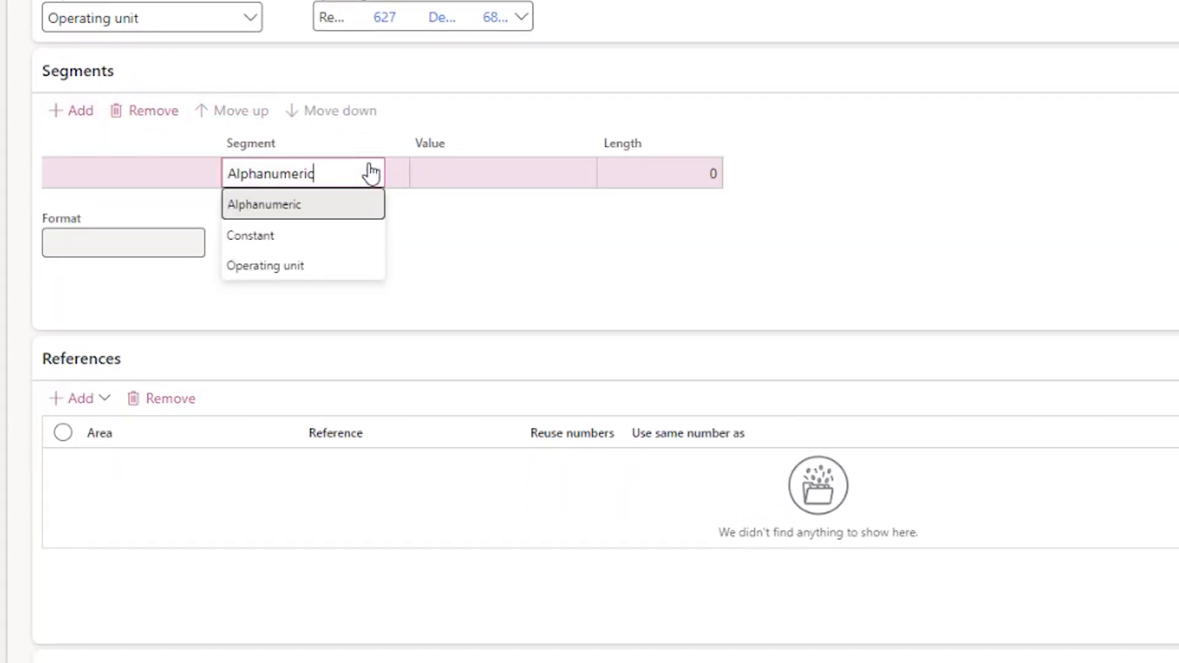
click(358, 239)
click(519, 171)
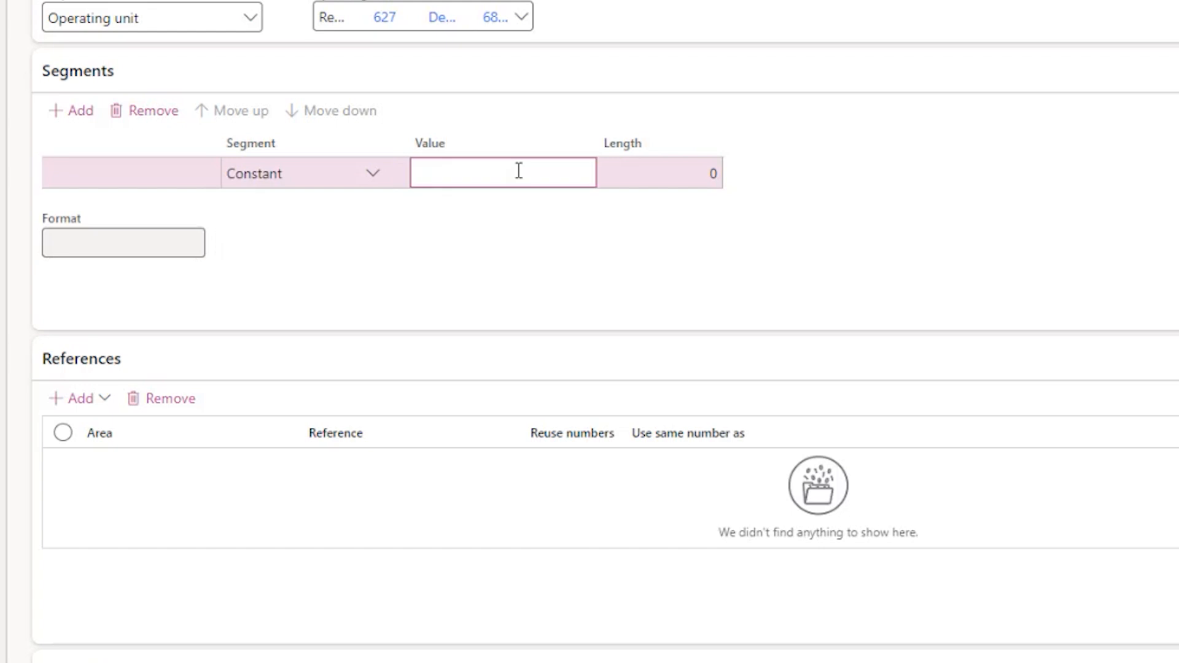
text(SDENTONT)
key(Tab)
Add an Alphanumeric segment with the value ###### and place it after the SDENTONT constant.
click(69, 111)
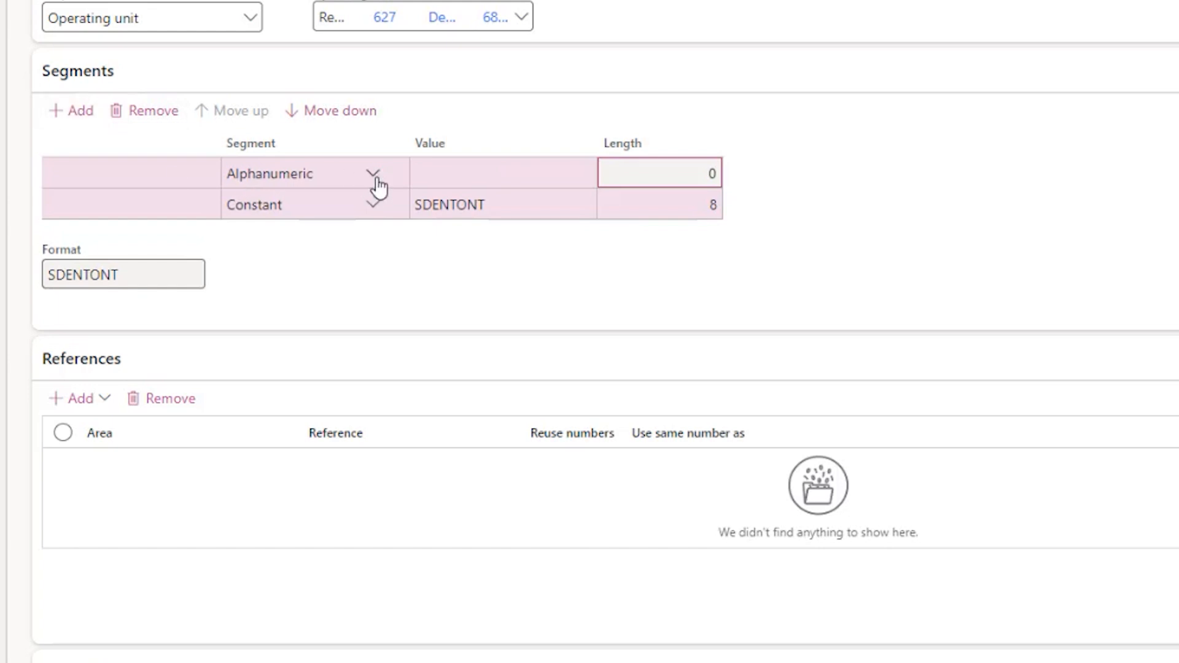
click(450, 184)
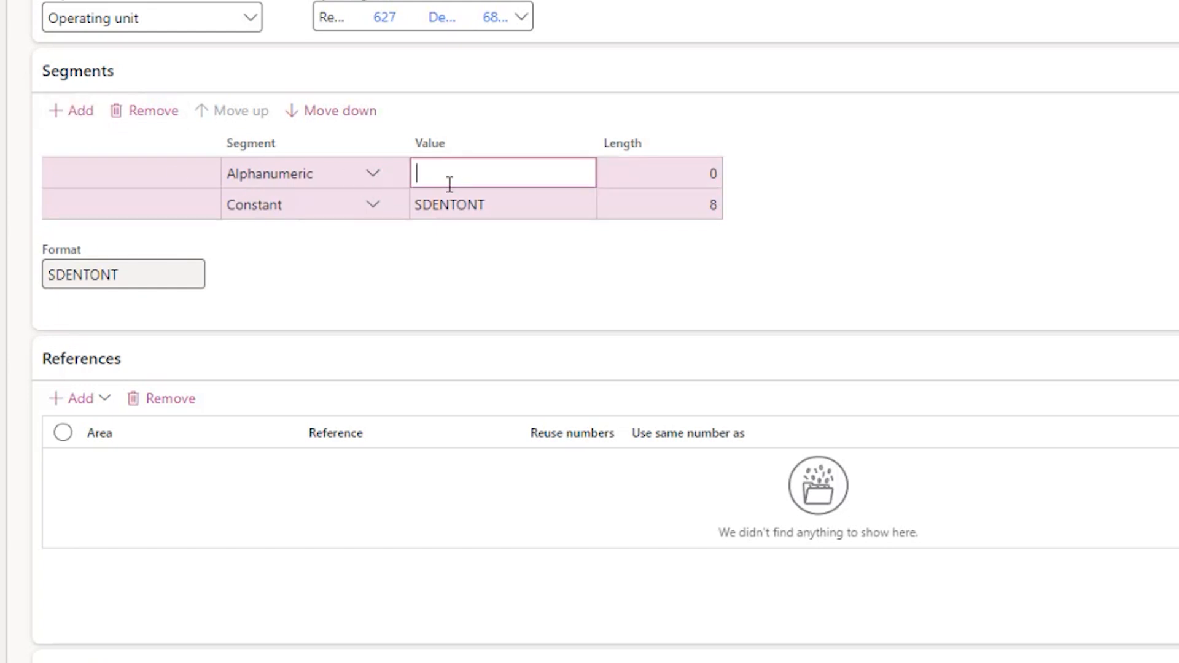
text(######)
key(Tab)
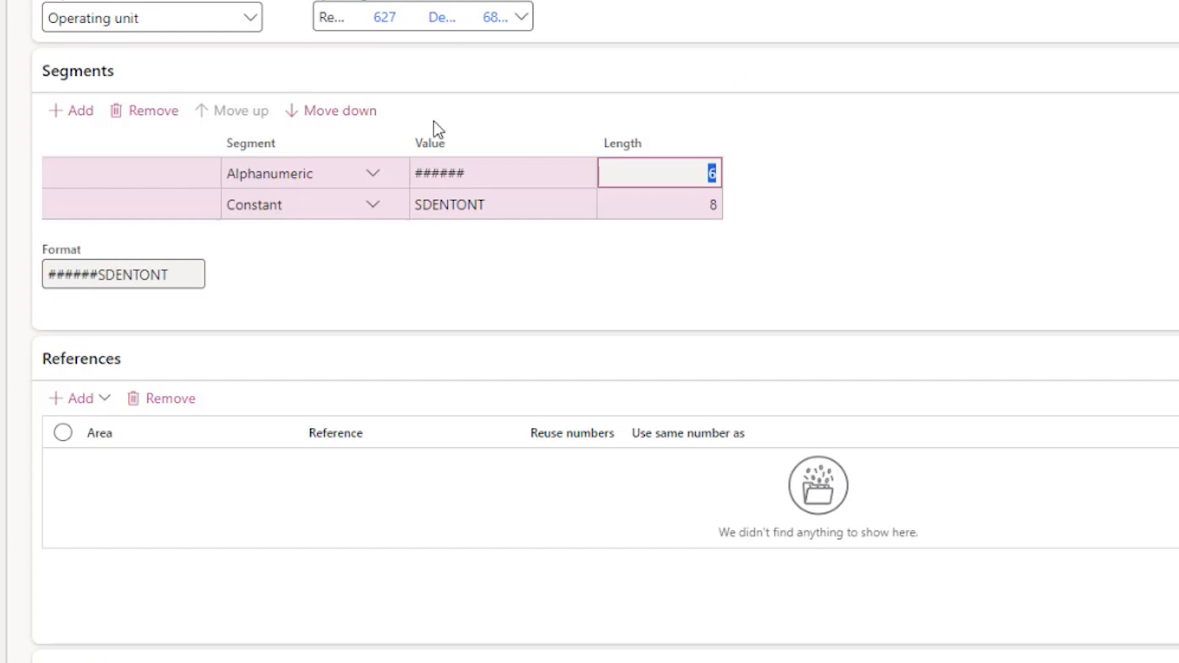
click(321, 116)
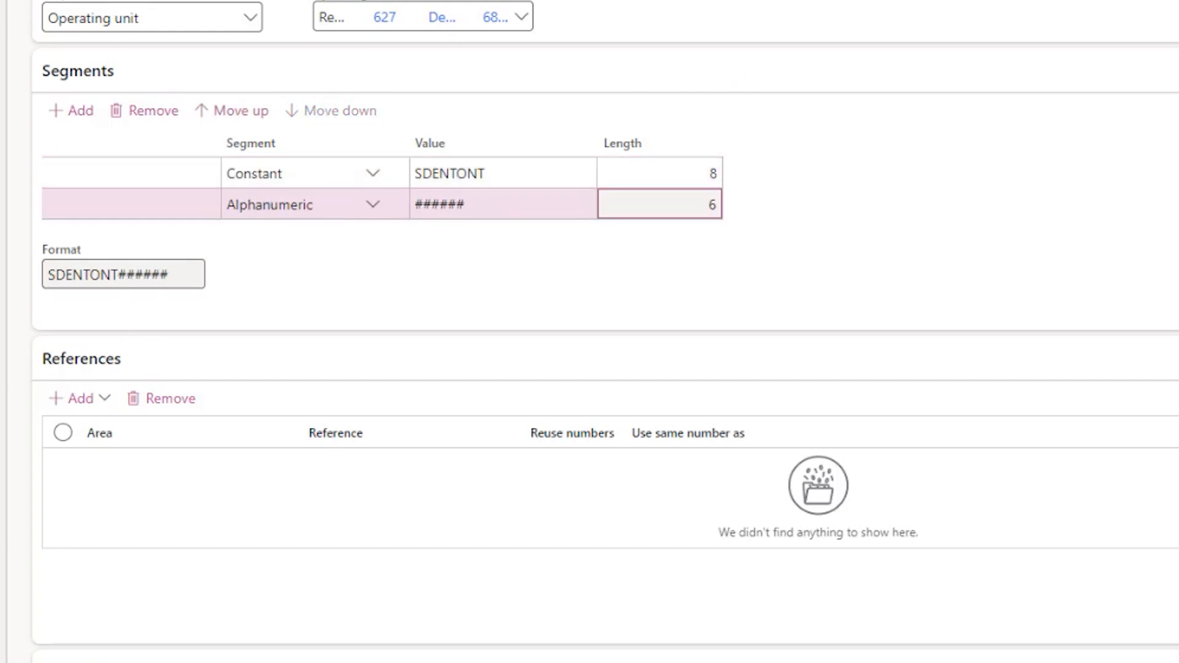
Set the largest allocated number of the ST_DENTON number sequence to 999999.
scroll(352, 314, down, 5)
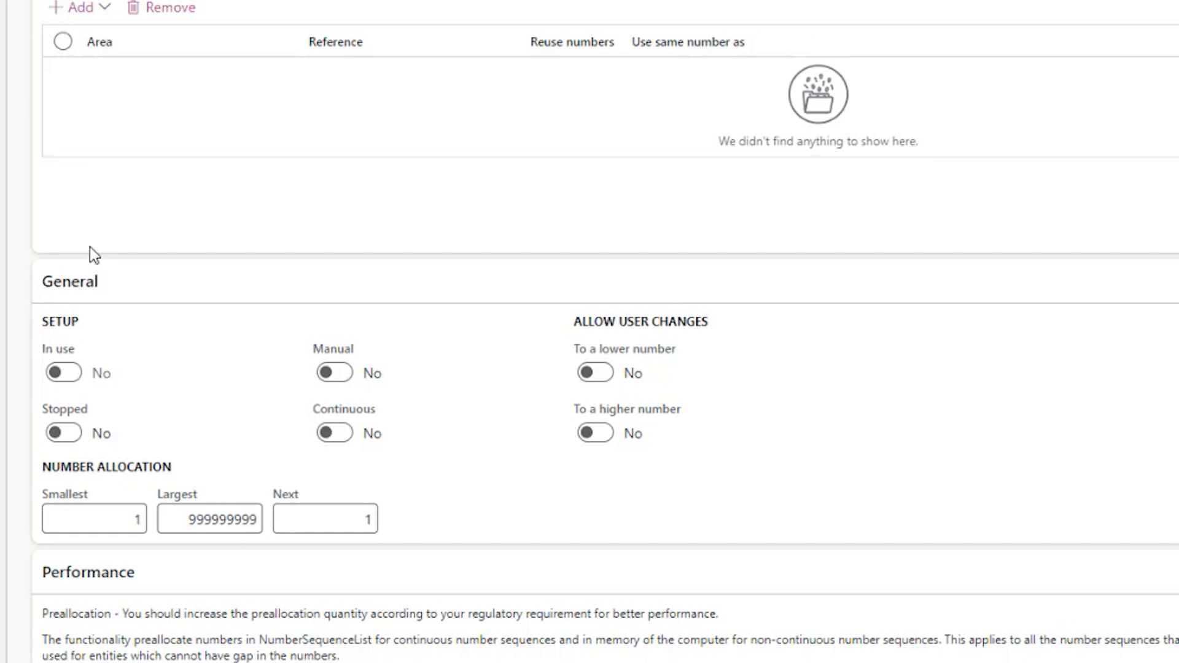
click(220, 519)
scroll(621, 469, up, 4)
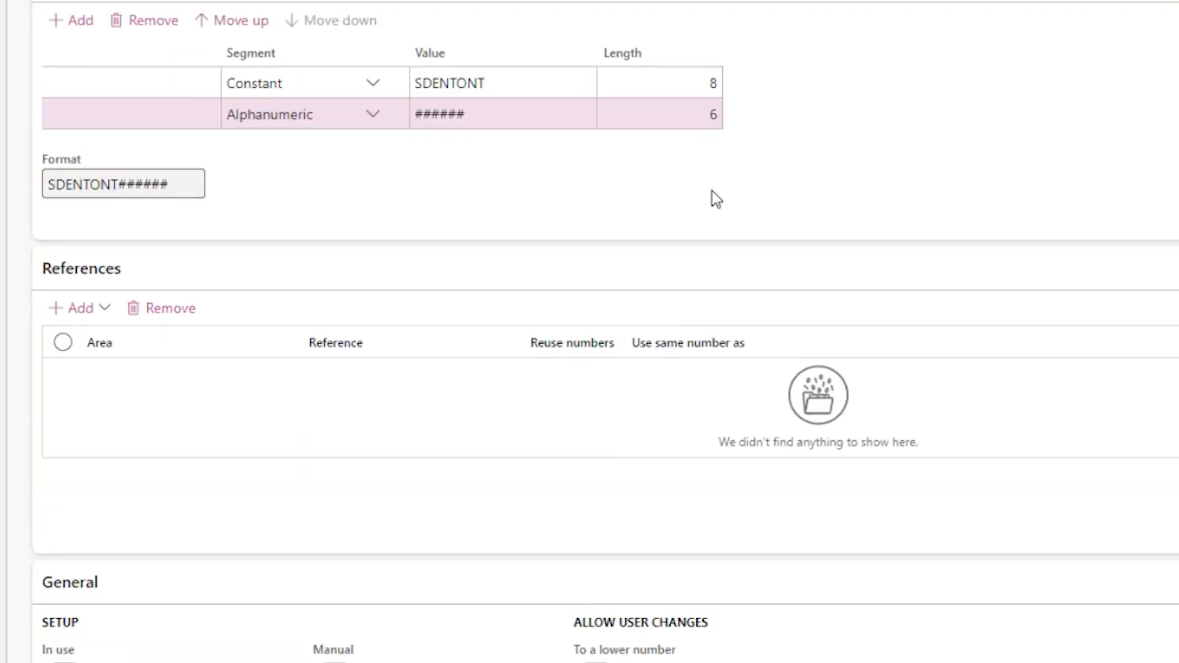
scroll(487, 545, down, 3)
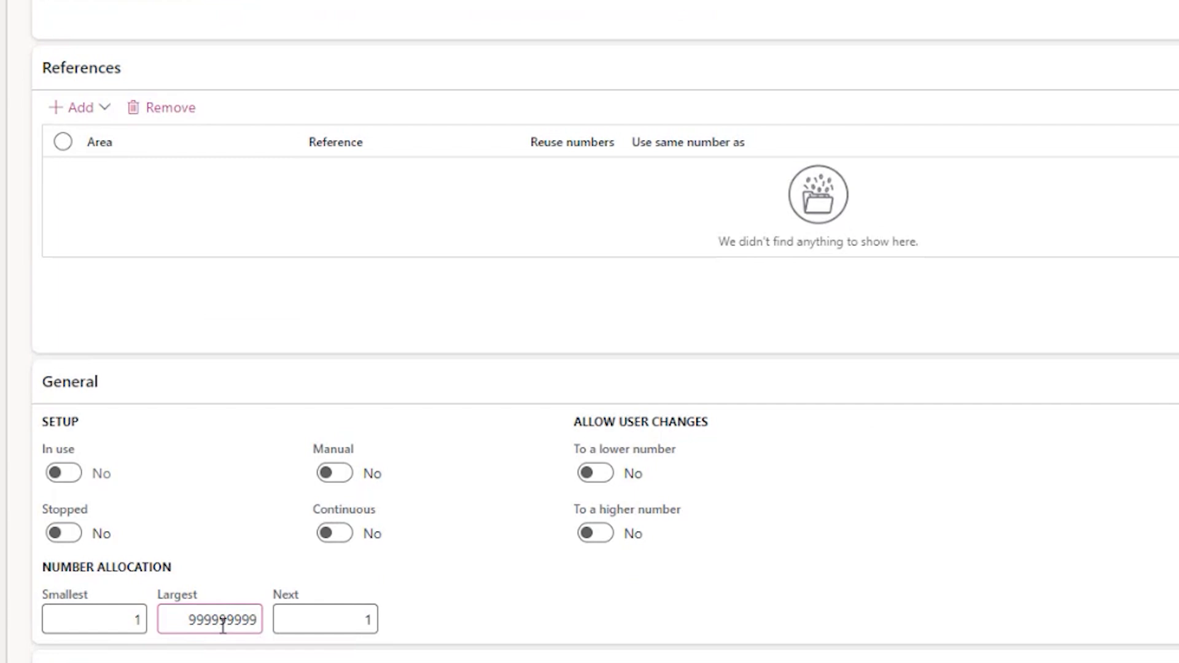
key(Tab)
Add a reference to the ST_DENTON number sequence with area Retail store and reference Statement number.
click(98, 119)
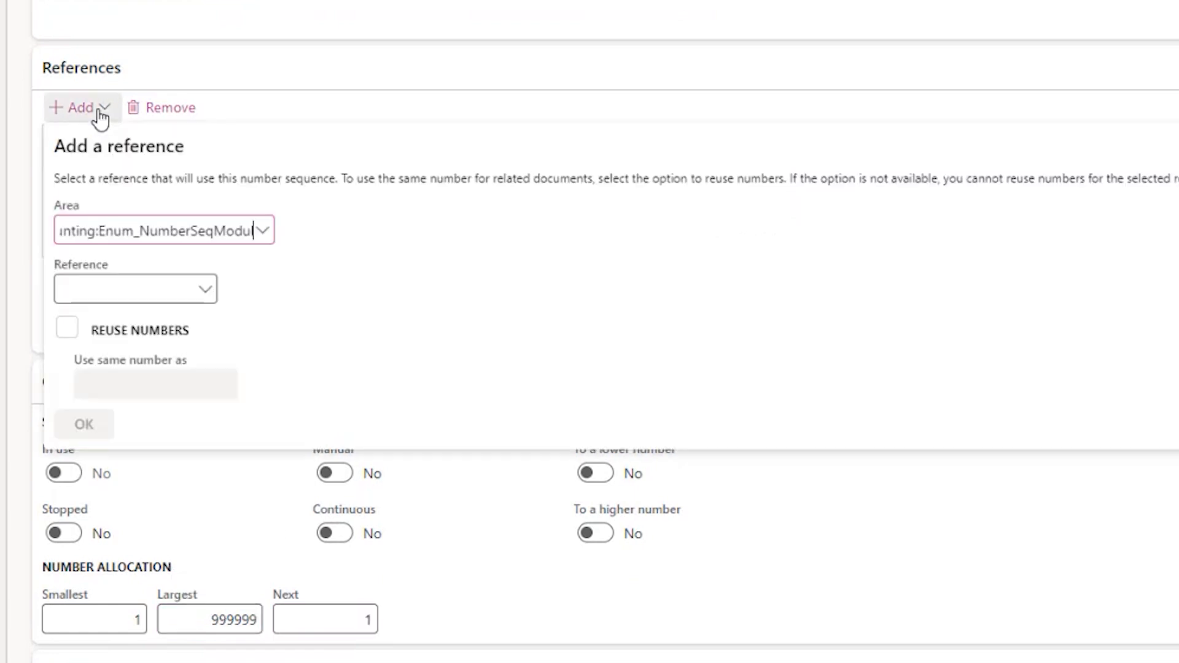
click(264, 234)
scroll(211, 36, down, 10)
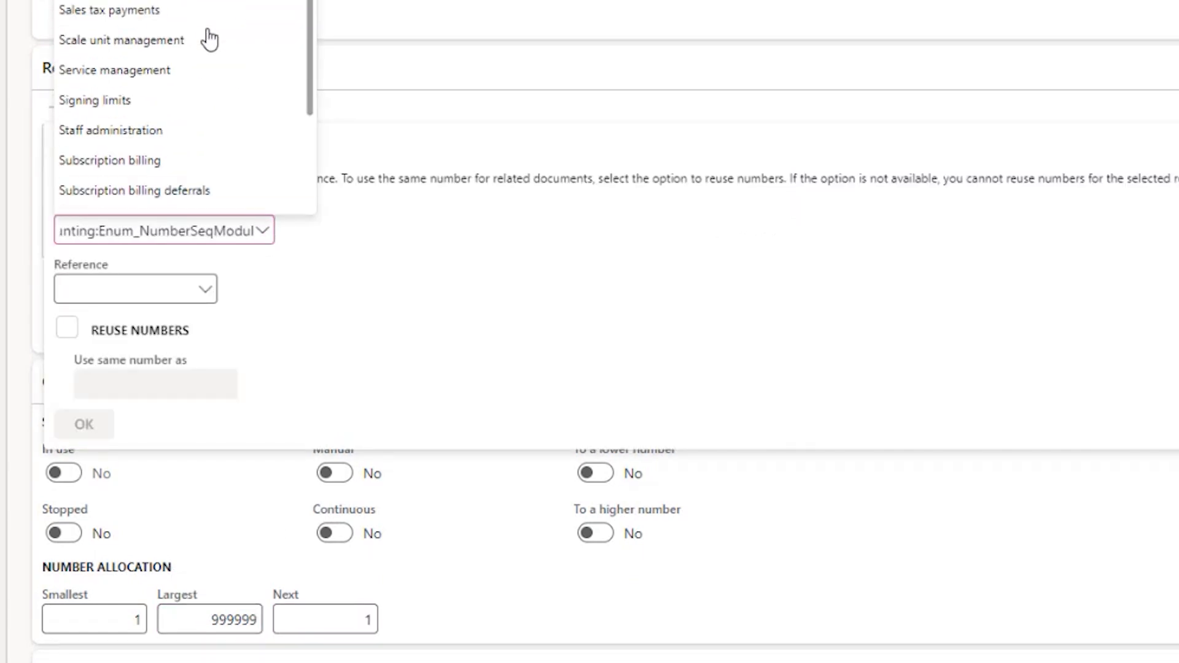
click(211, 1)
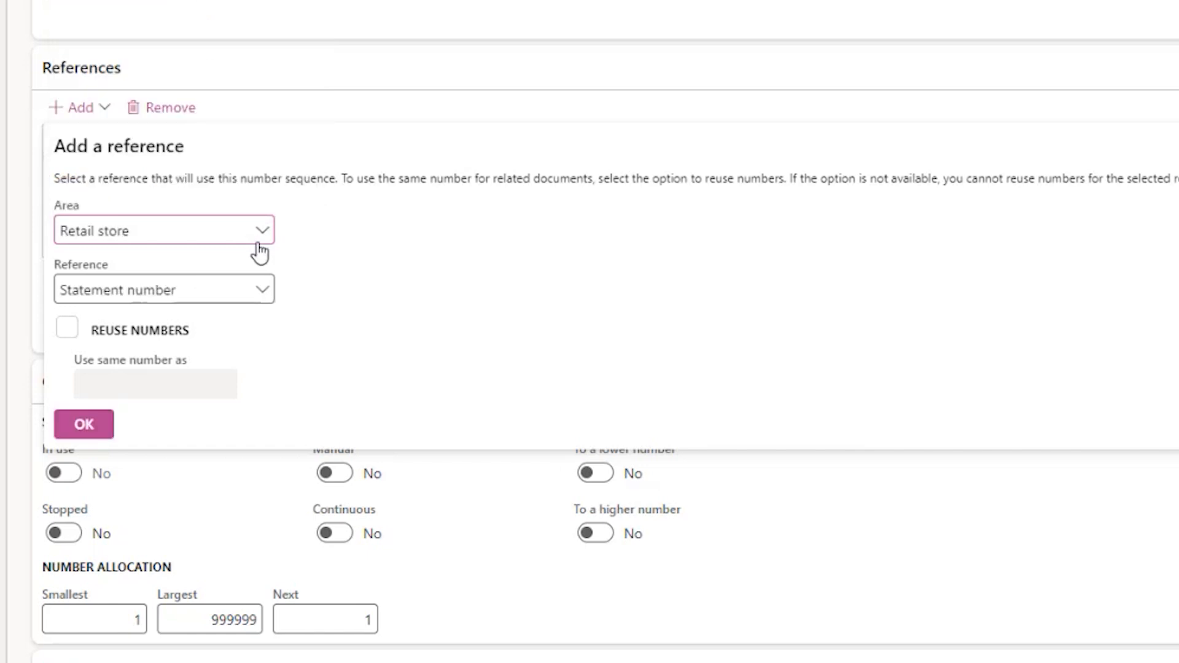
click(83, 425)
scroll(284, 657, down, 2)
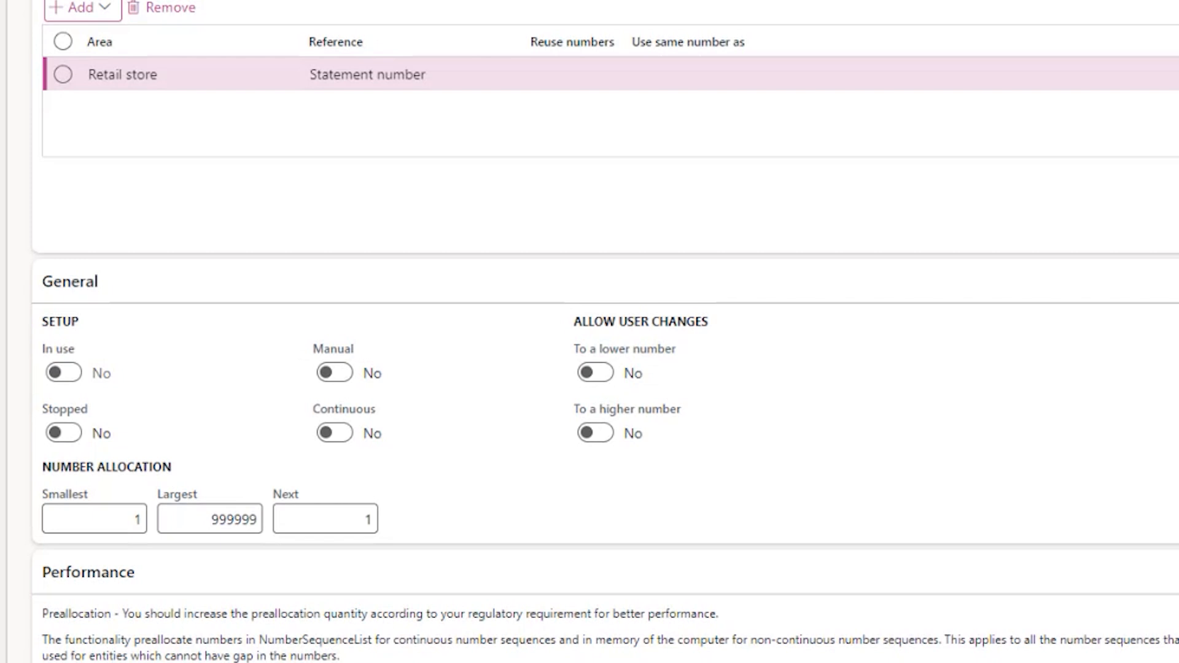
click(326, 519)
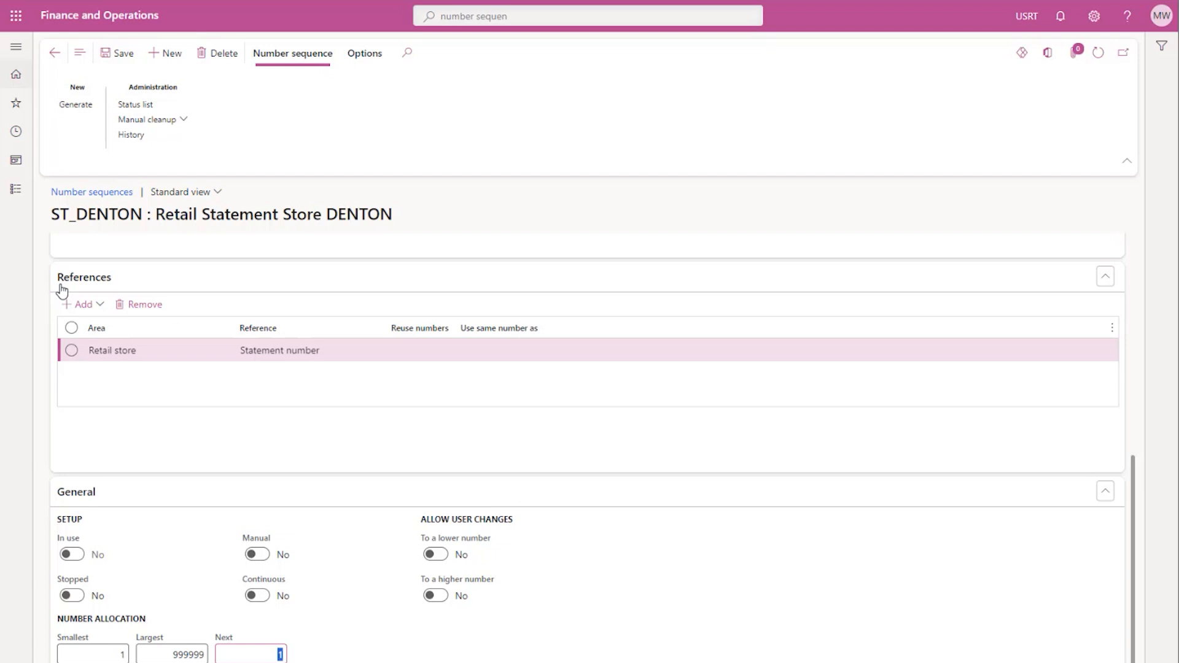
Go to Organization hierarchies and open the Retail Stores by Business Unit hierarchy in the hierarchy designer.
click(471, 15)
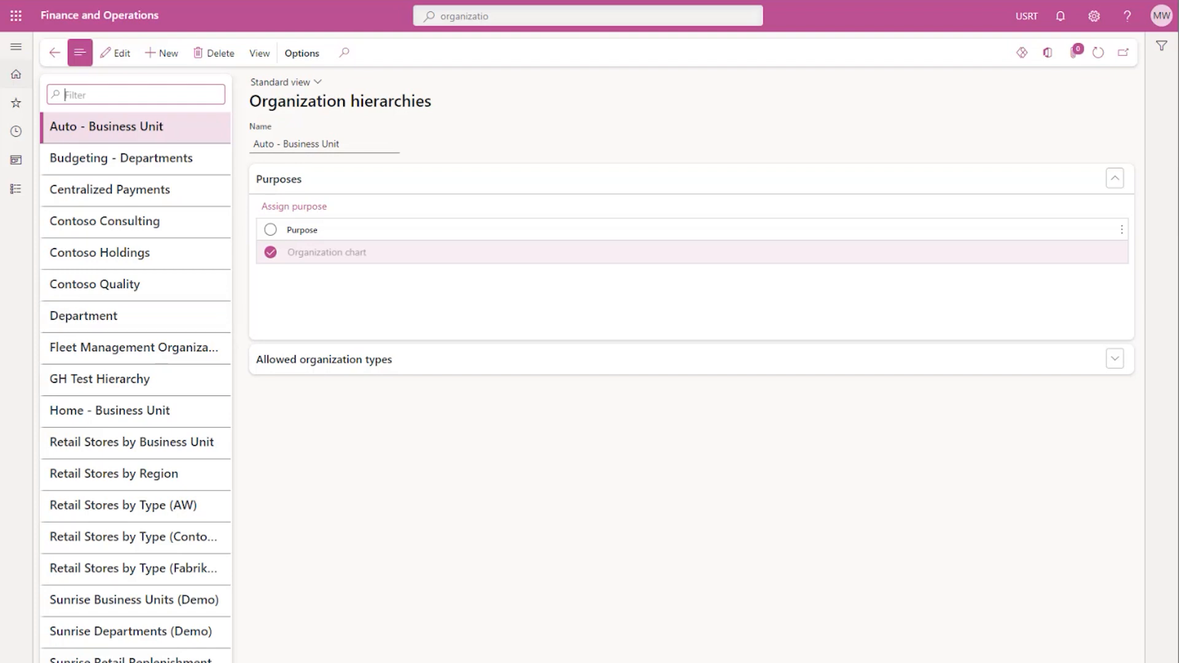
click(143, 443)
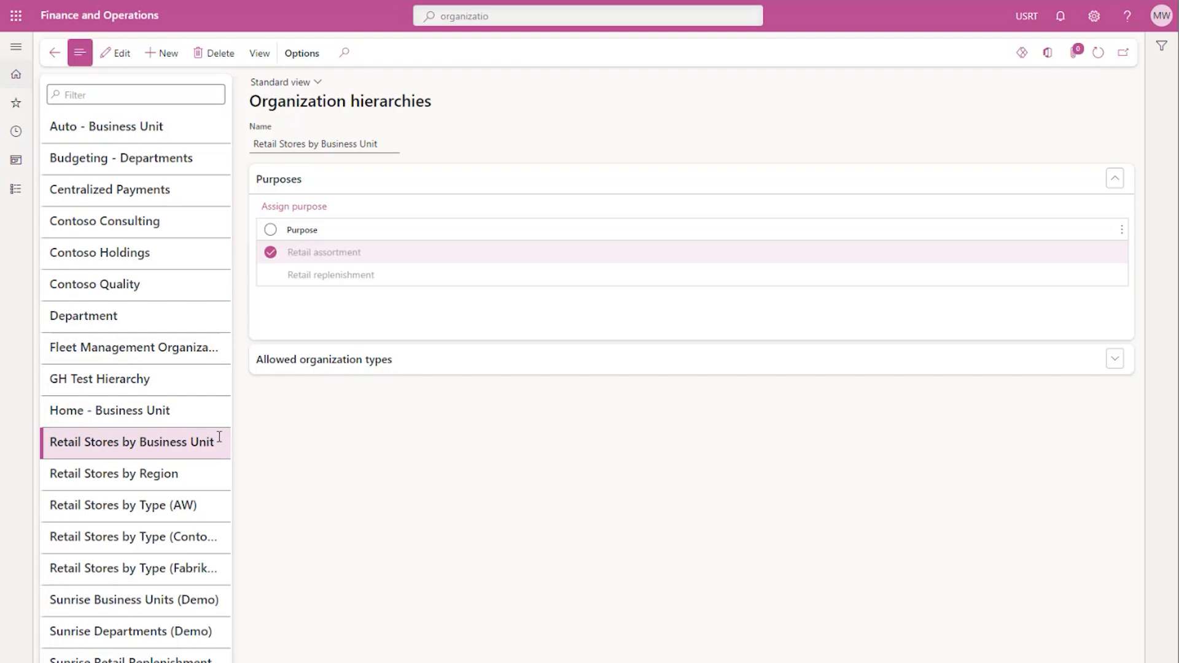
click(332, 361)
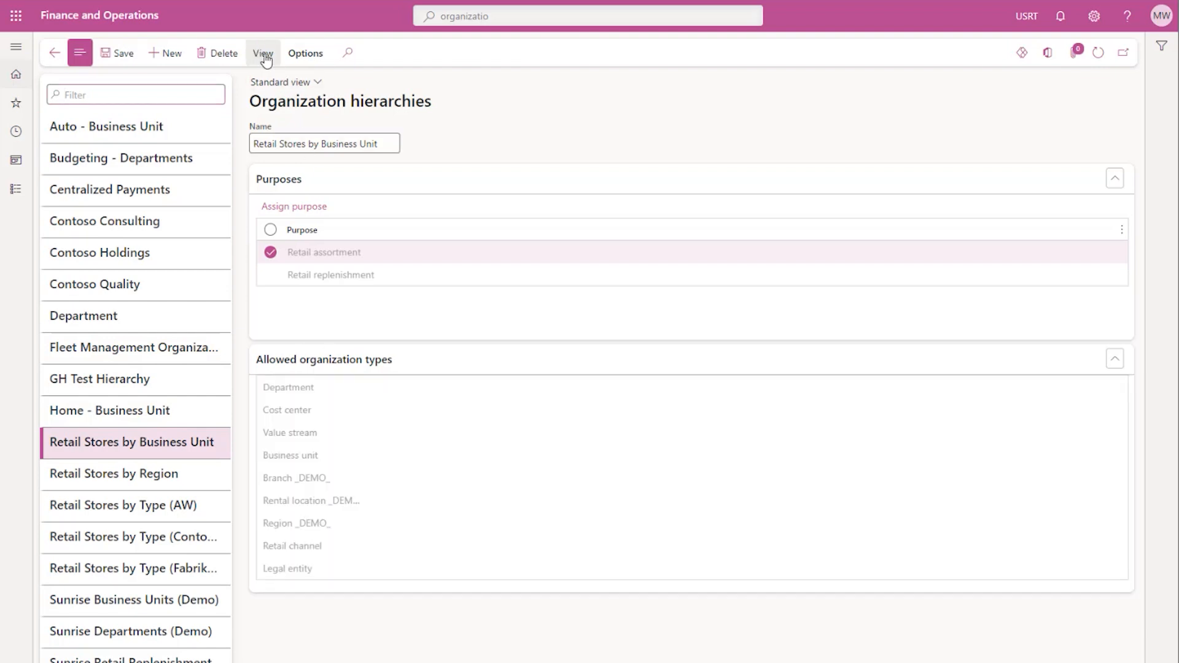
click(263, 54)
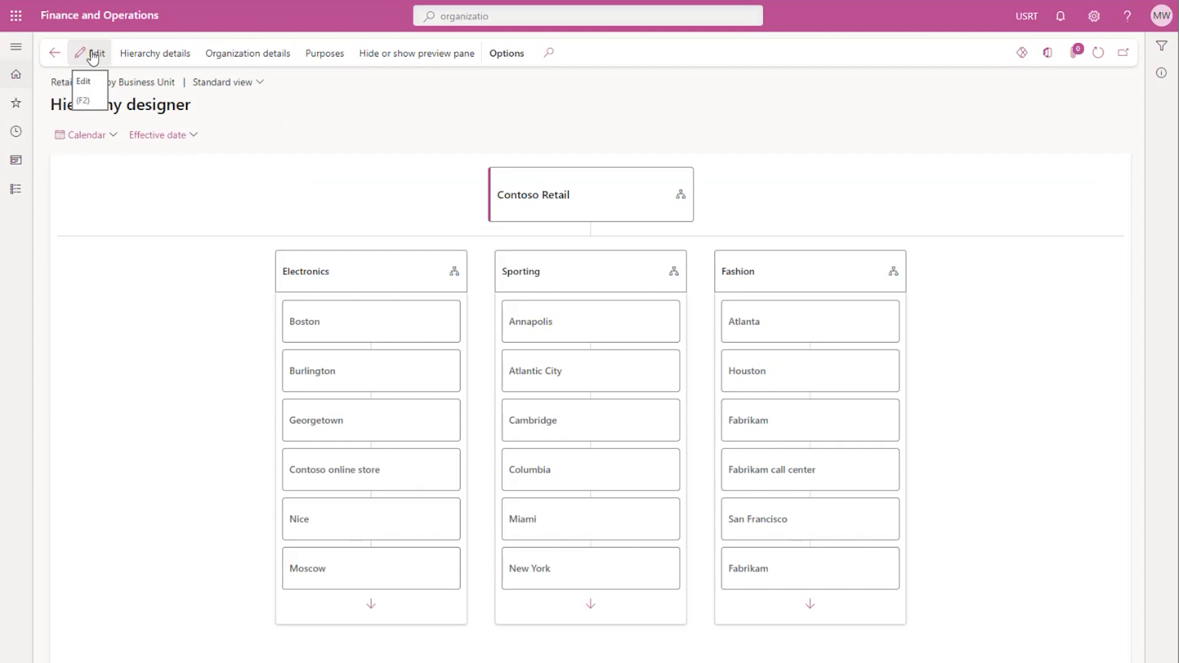
Edit the hierarchy and insert the Denton TX retail channel under the Fashion business unit.
click(93, 56)
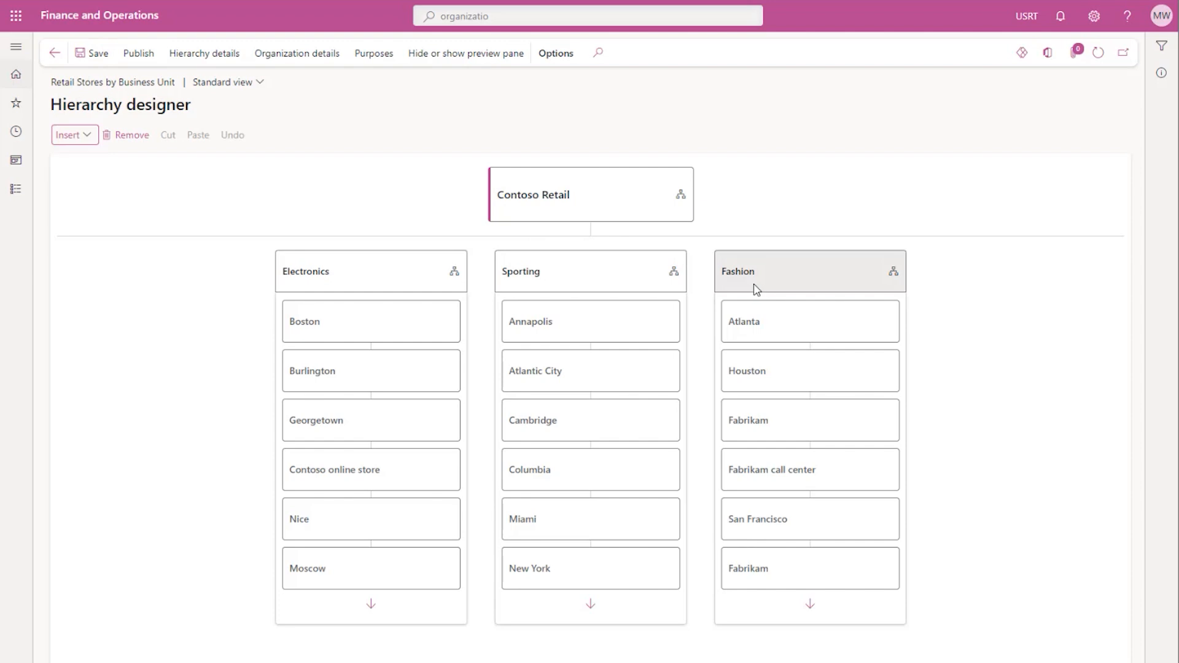
click(740, 271)
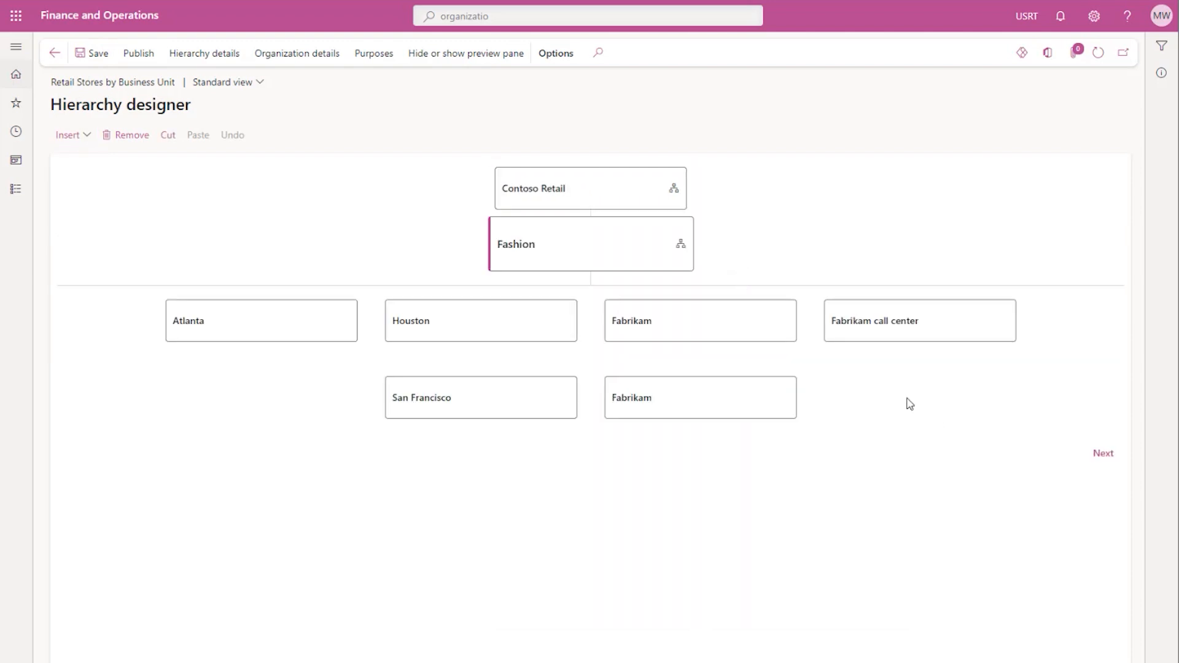
click(86, 137)
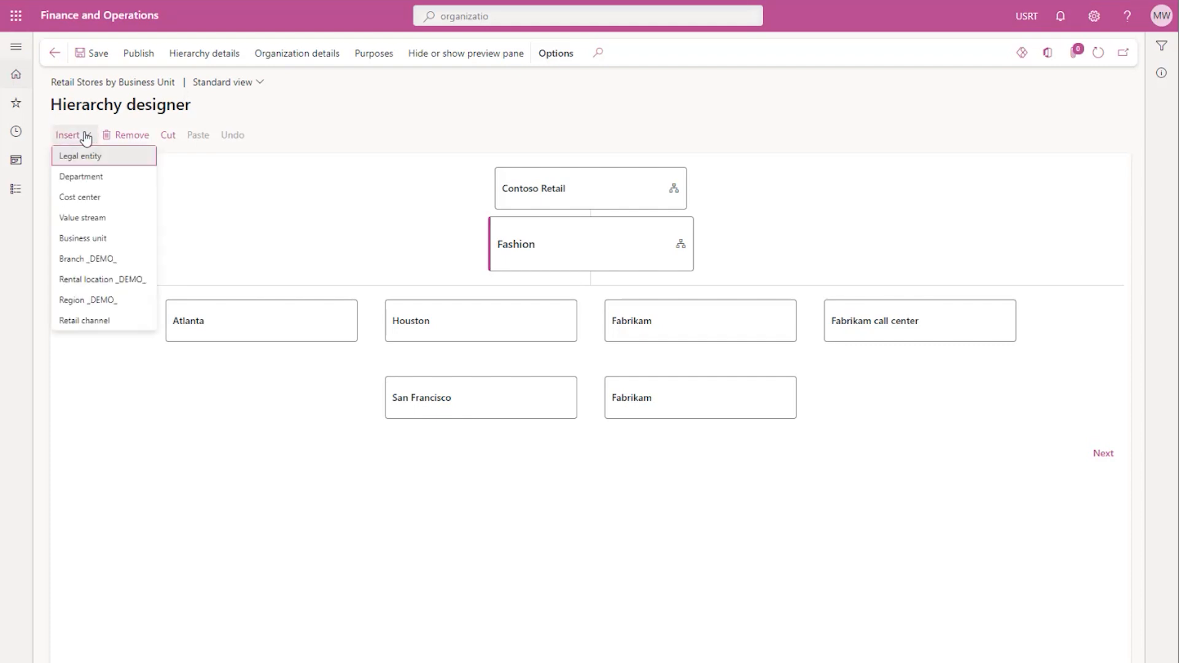
click(112, 326)
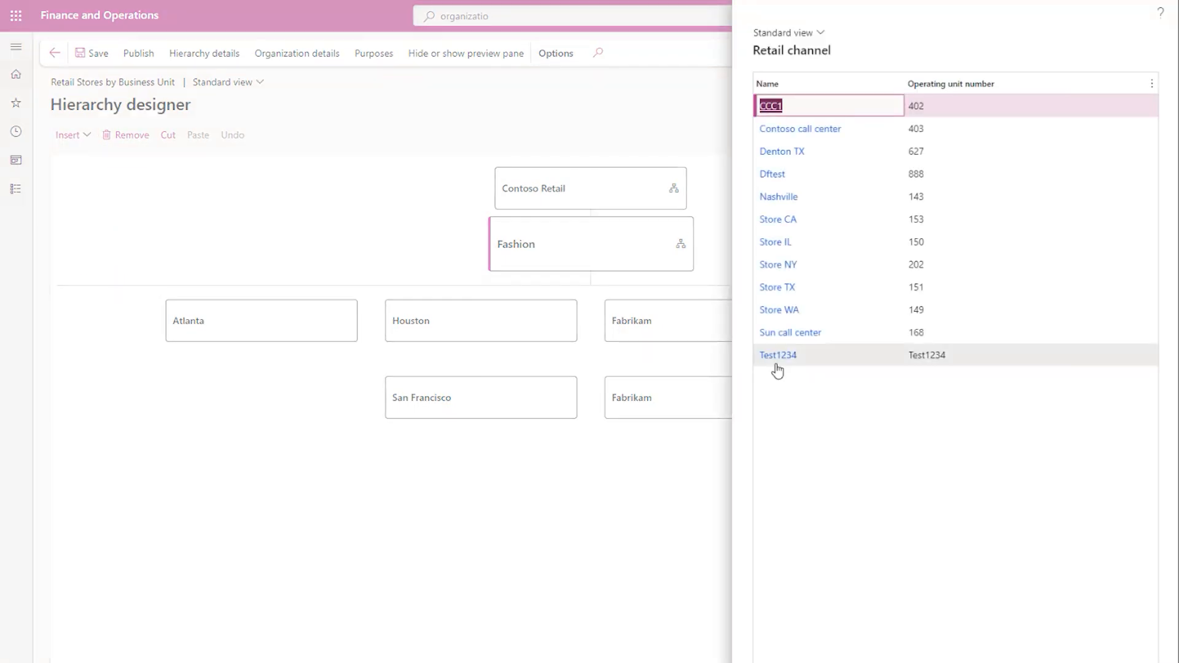
click(959, 151)
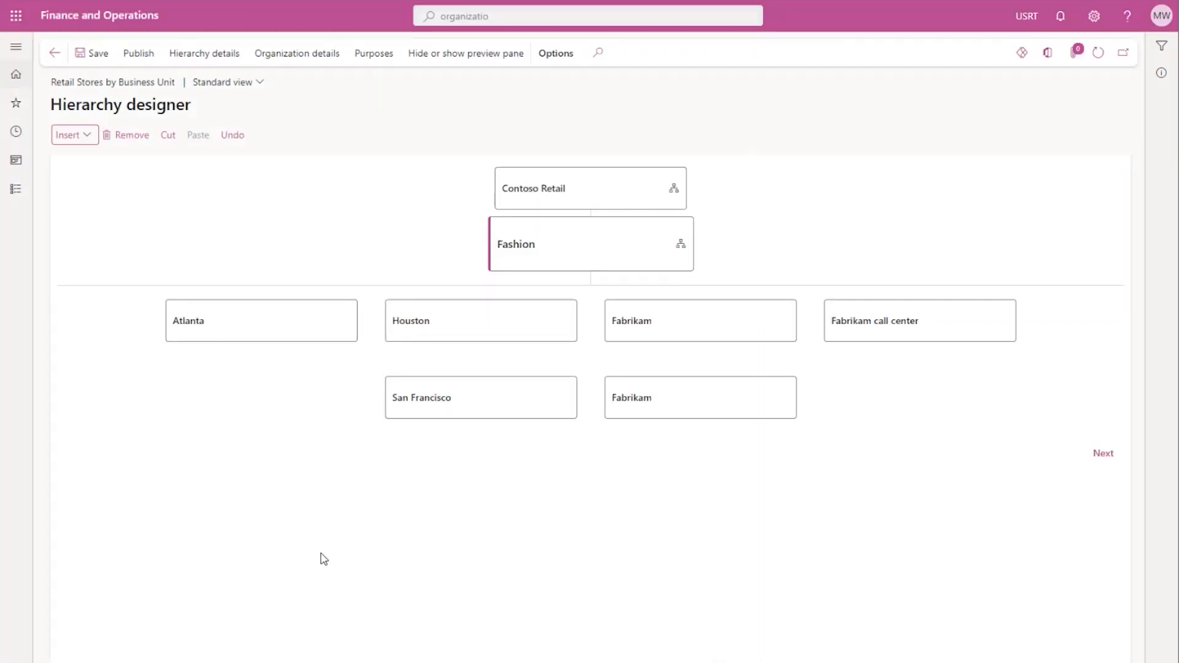
Save the Retail Stores by Business Unit hierarchy as a draft and publish it with effective date 8/22/2023.
click(88, 65)
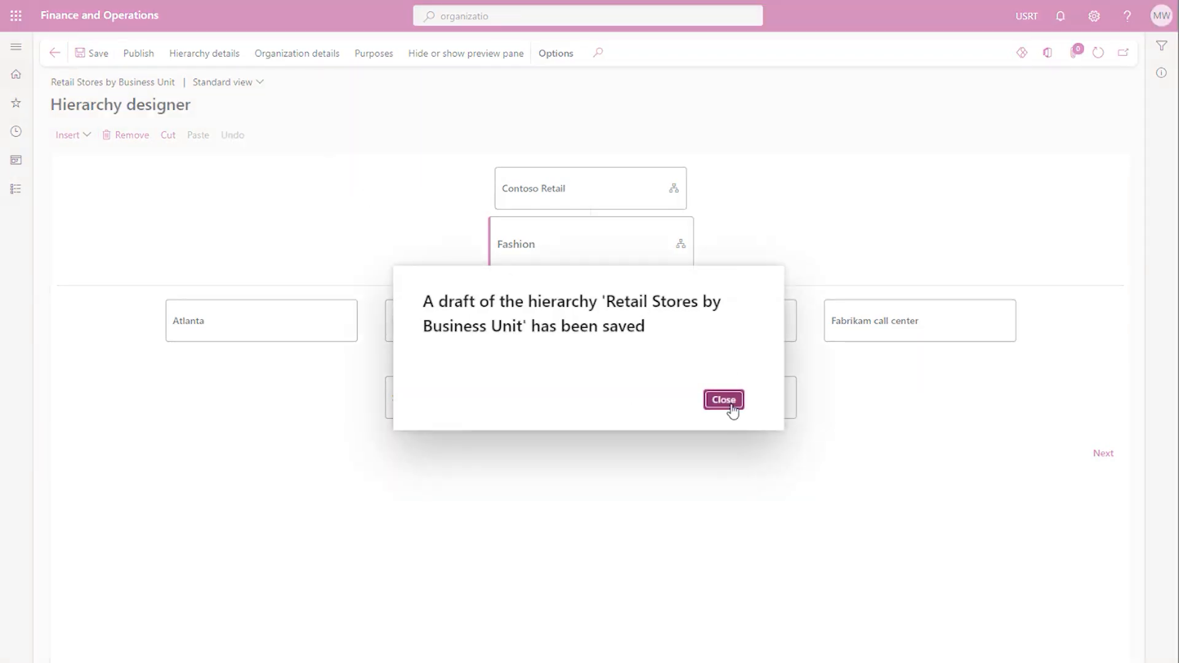
click(724, 400)
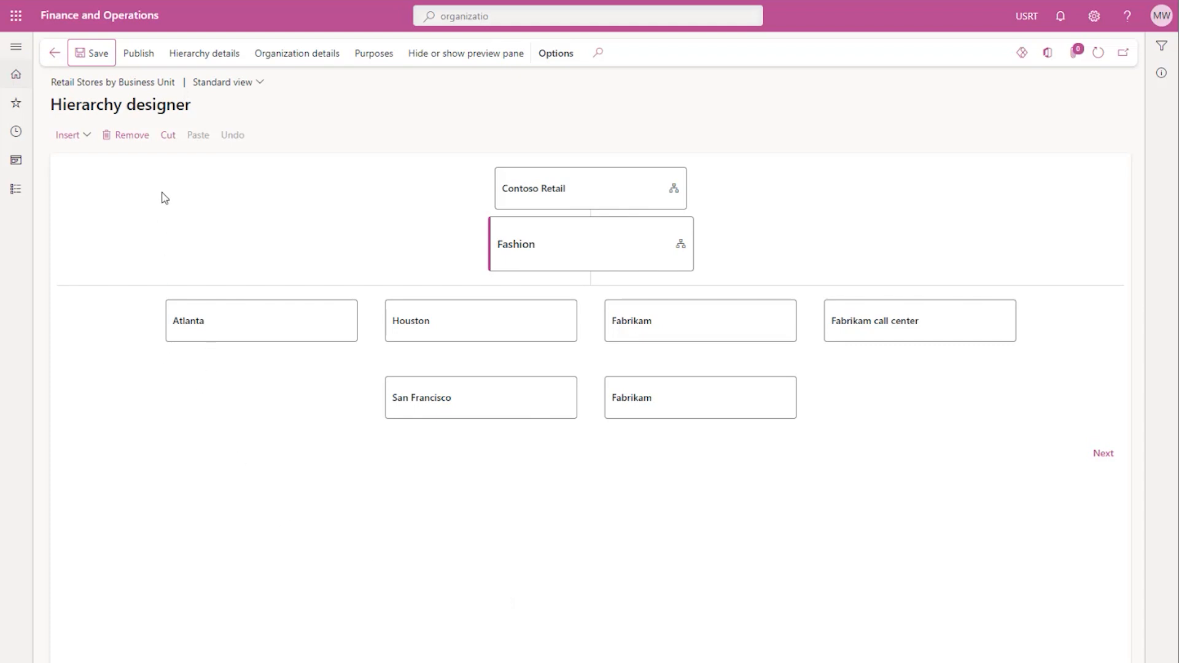
click(137, 53)
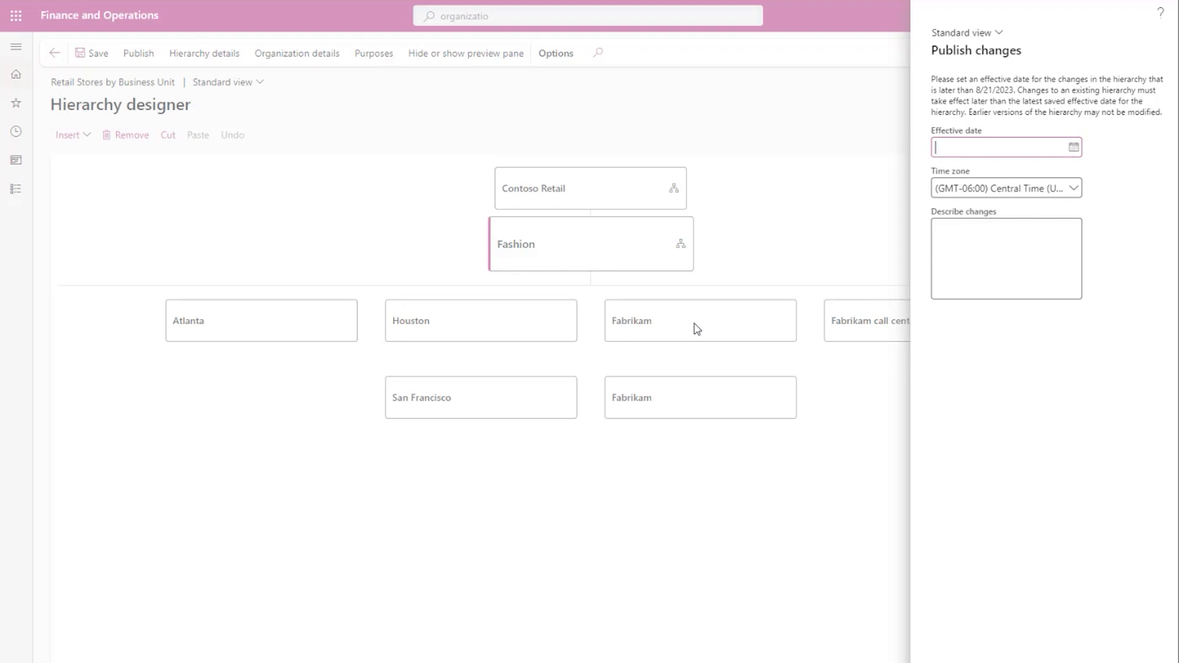
drag(975, 90, 1015, 90)
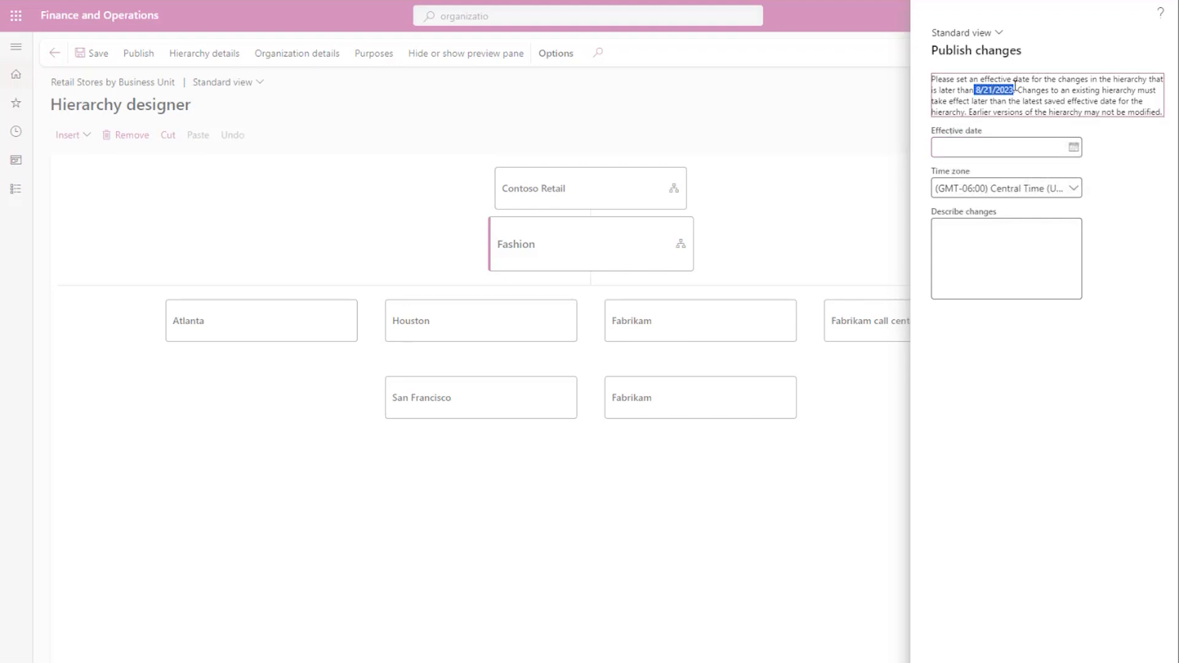
click(969, 147)
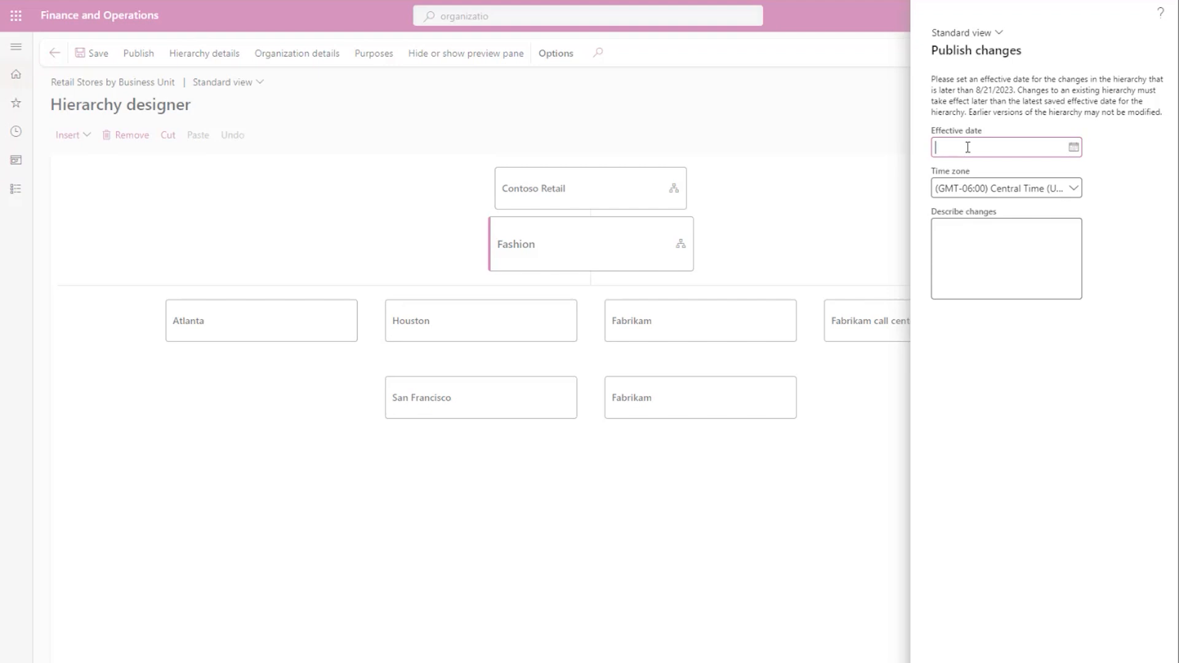
text(8/22/2023)
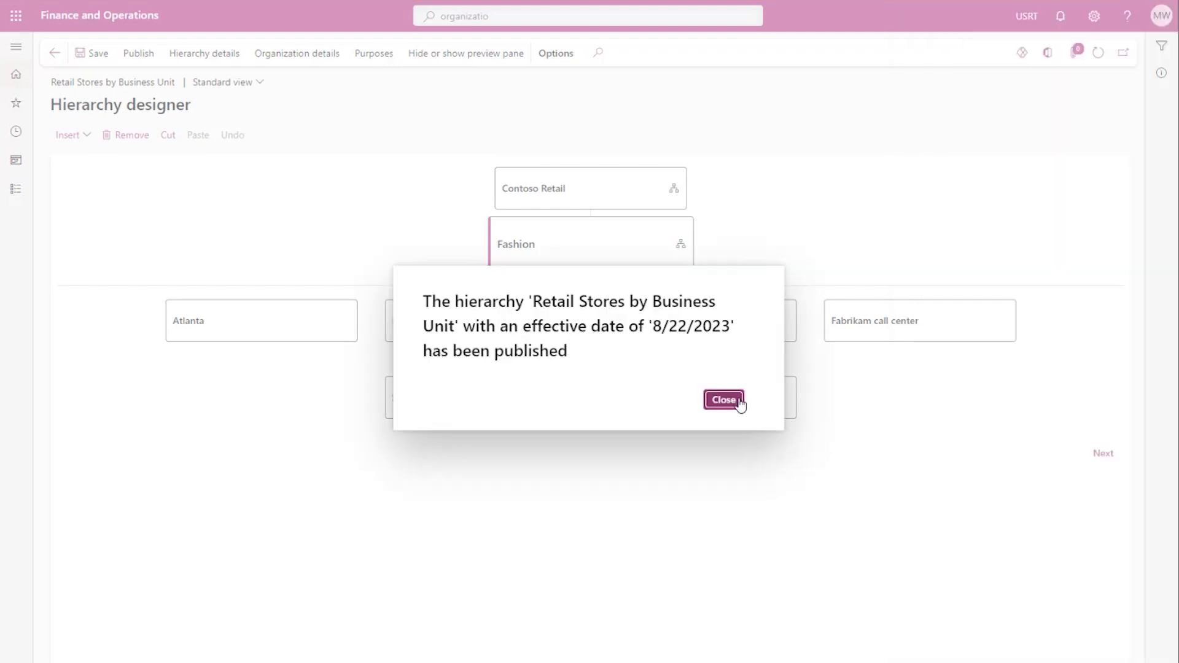
click(737, 400)
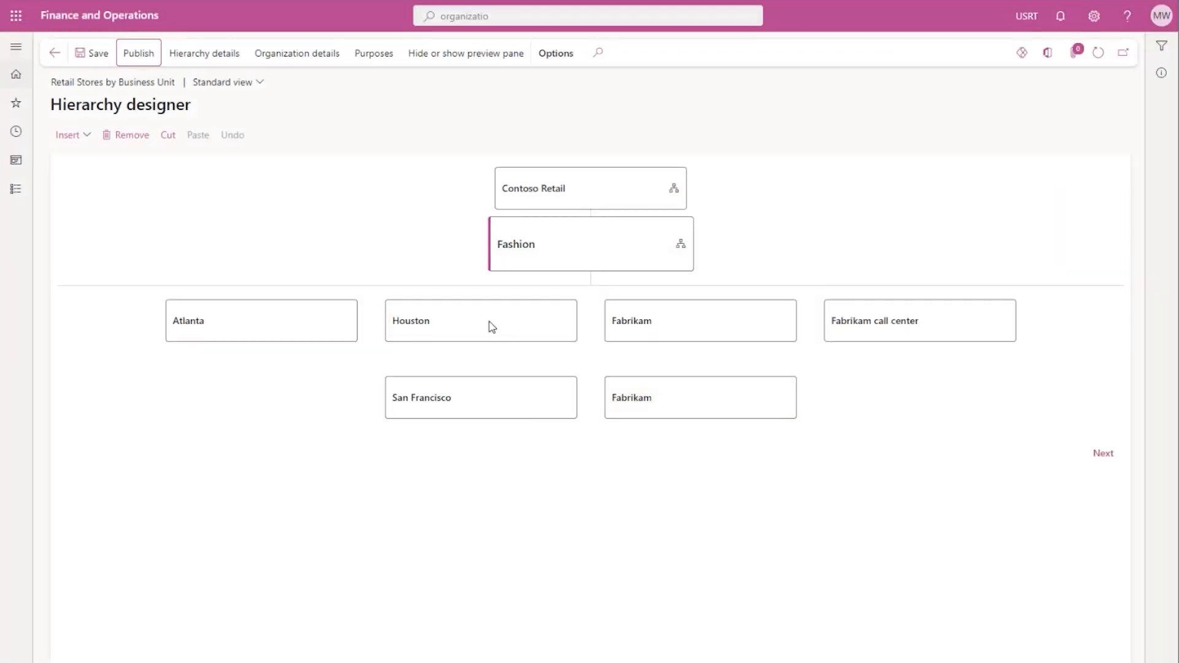
Open the Retail Stores by Type (Fabrikam) hierarchy for editing and insert the Denton TX retail channel under Mall.
click(55, 53)
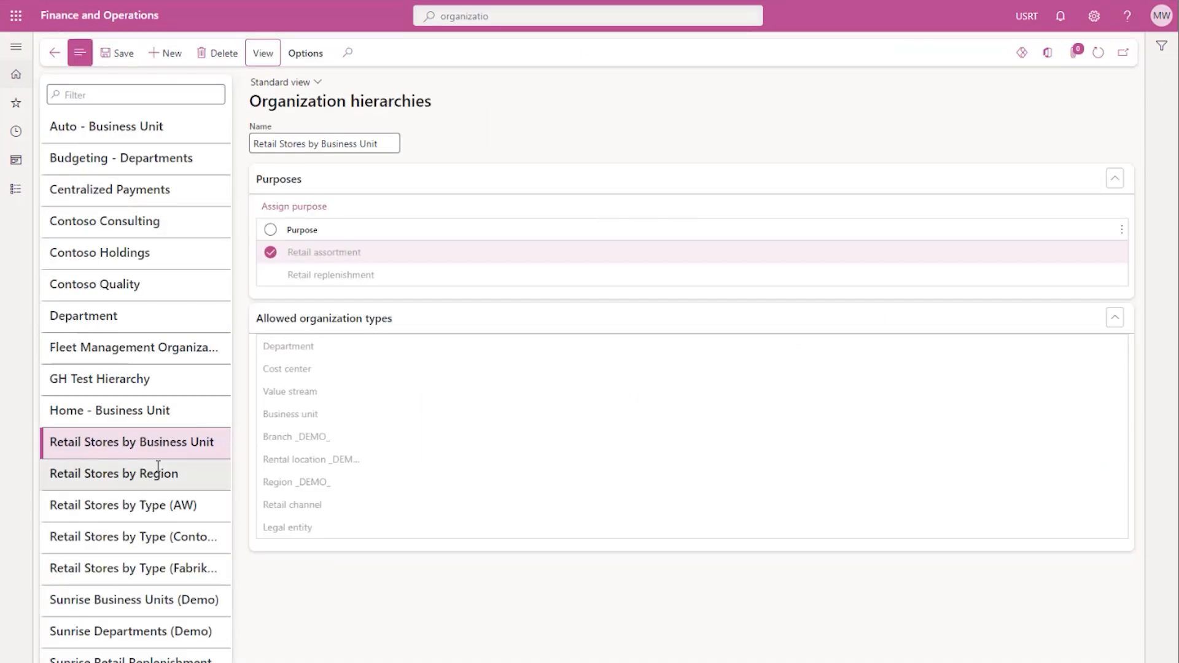
click(167, 566)
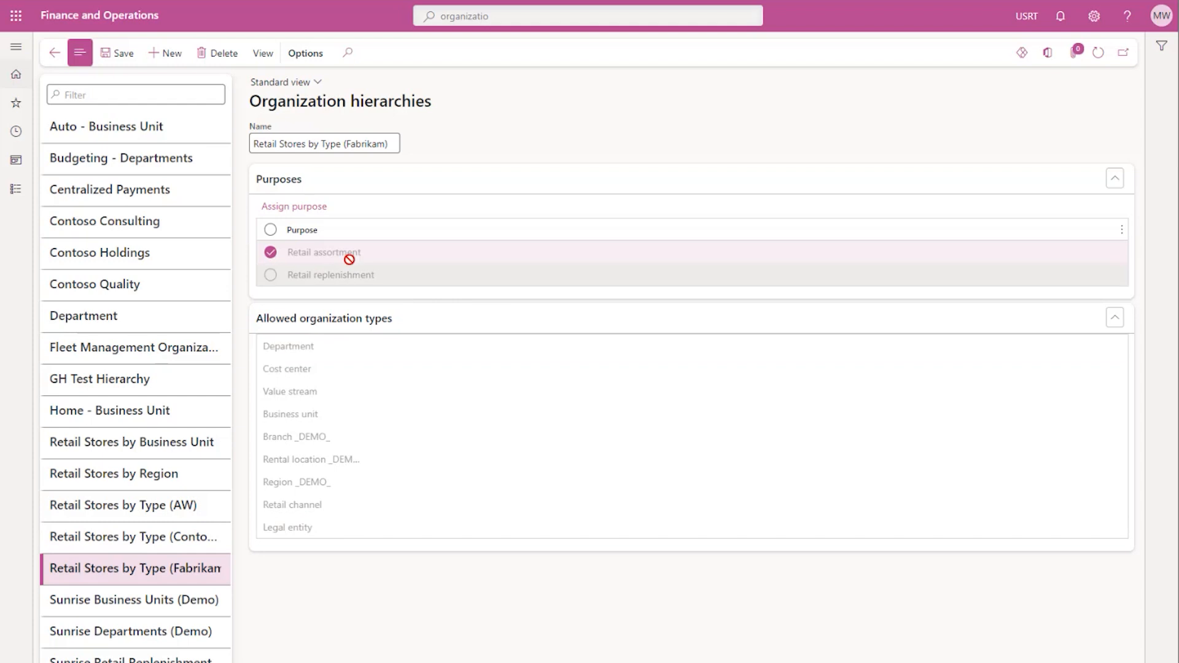
click(264, 52)
click(92, 52)
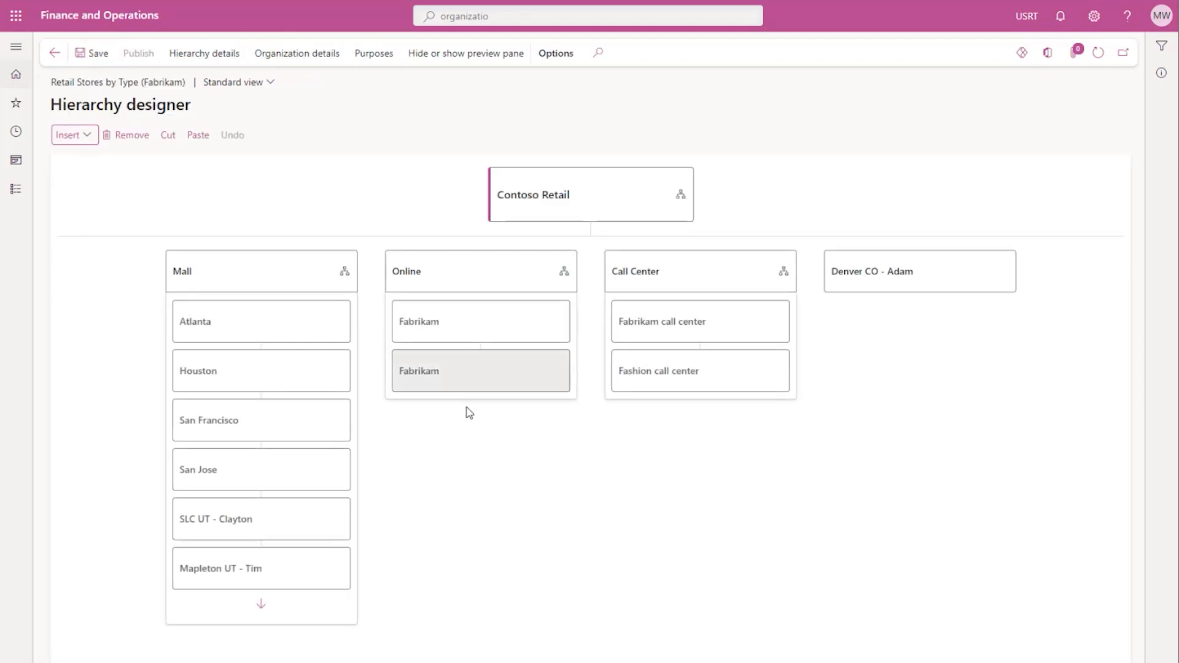
click(242, 277)
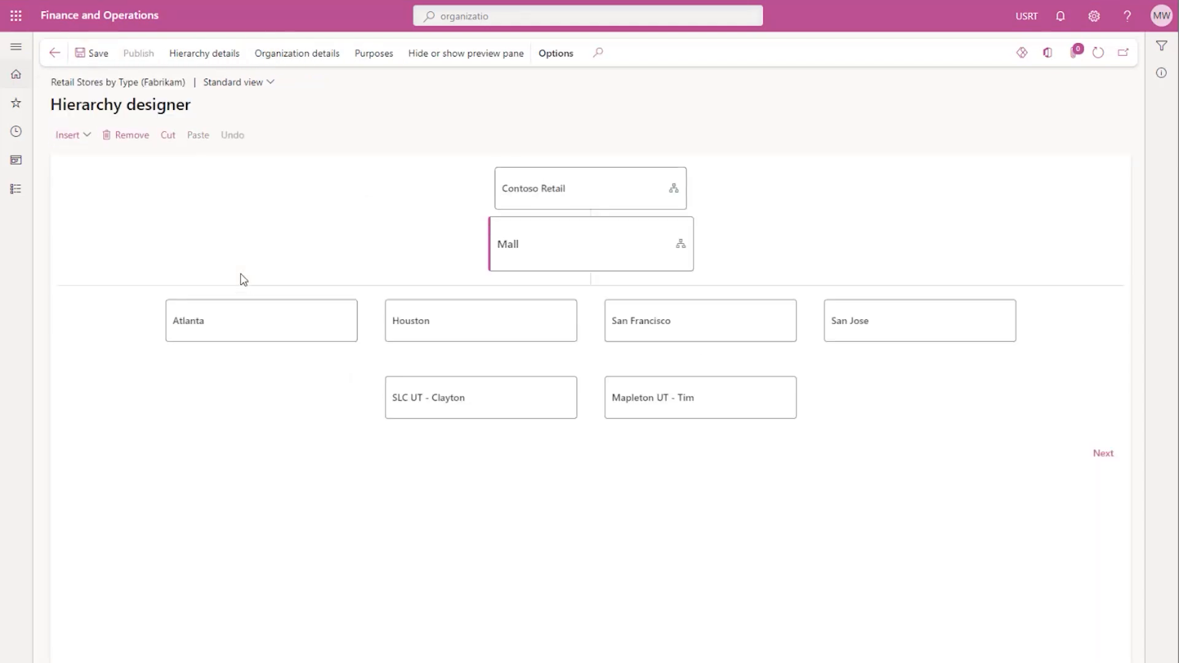
click(86, 135)
click(84, 320)
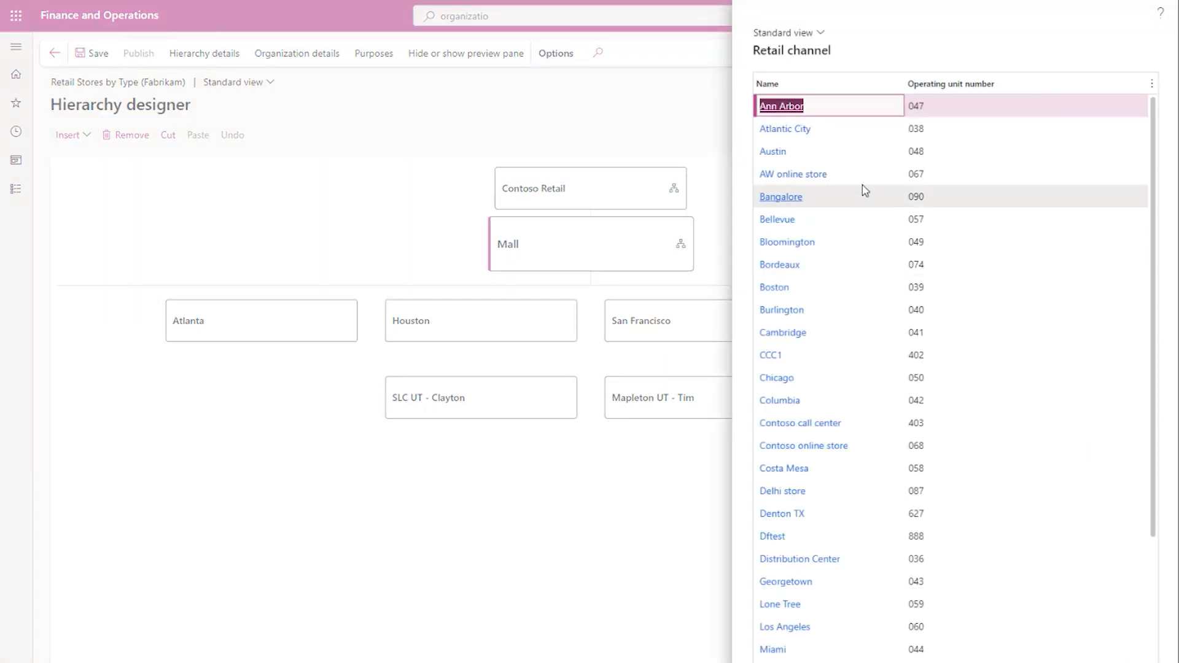
click(1045, 514)
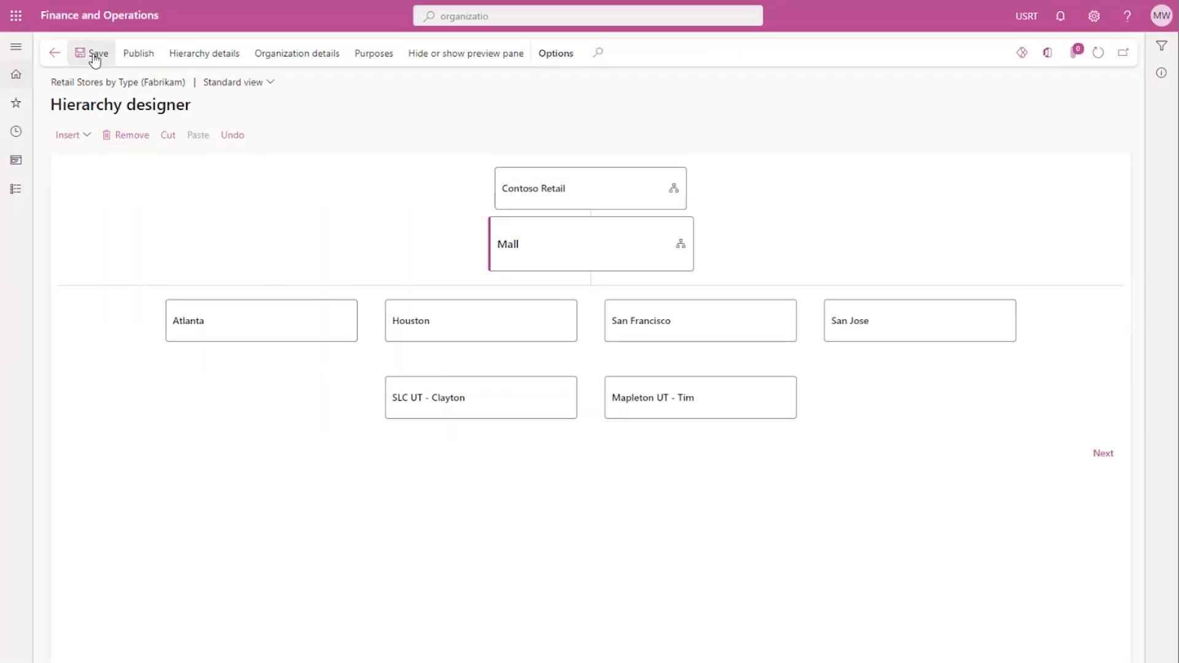
Save the Retail Stores by Type (Fabrikam) hierarchy draft and publish it with effective date 8/23/2023.
click(96, 53)
click(730, 404)
click(137, 54)
click(942, 152)
text(8/23/20)
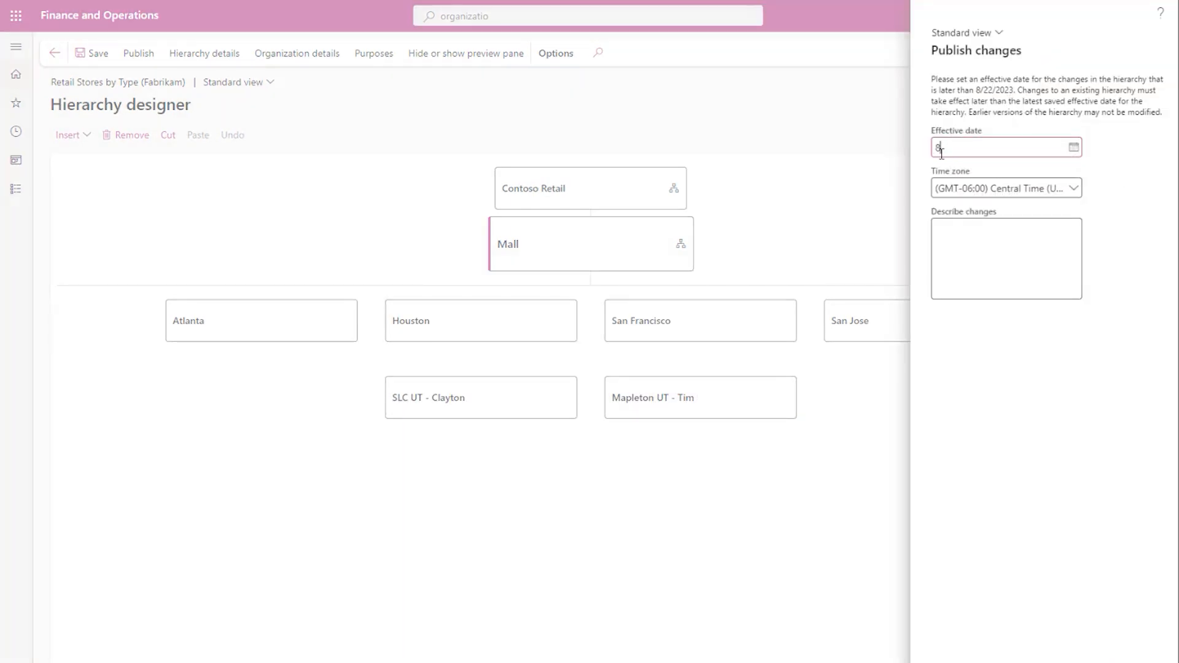
text(23)
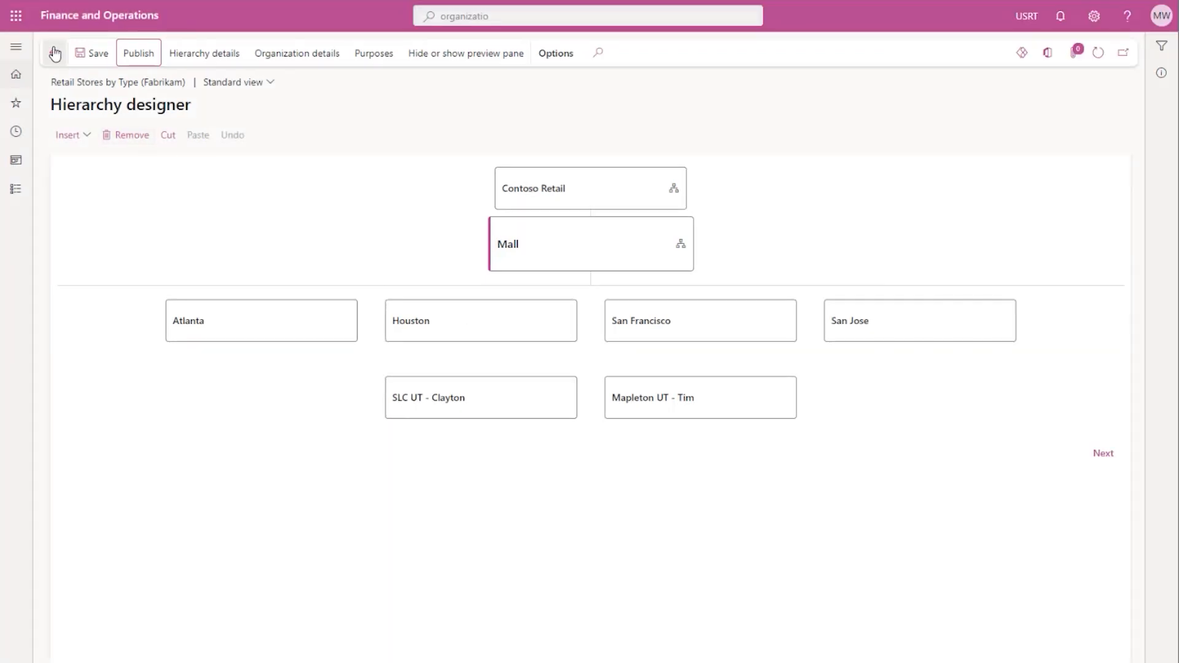
Open the Retail Stores by Region hierarchy for editing and insert the Denton TX retail channel under Central in Contoso Retail USA.
click(54, 53)
click(123, 473)
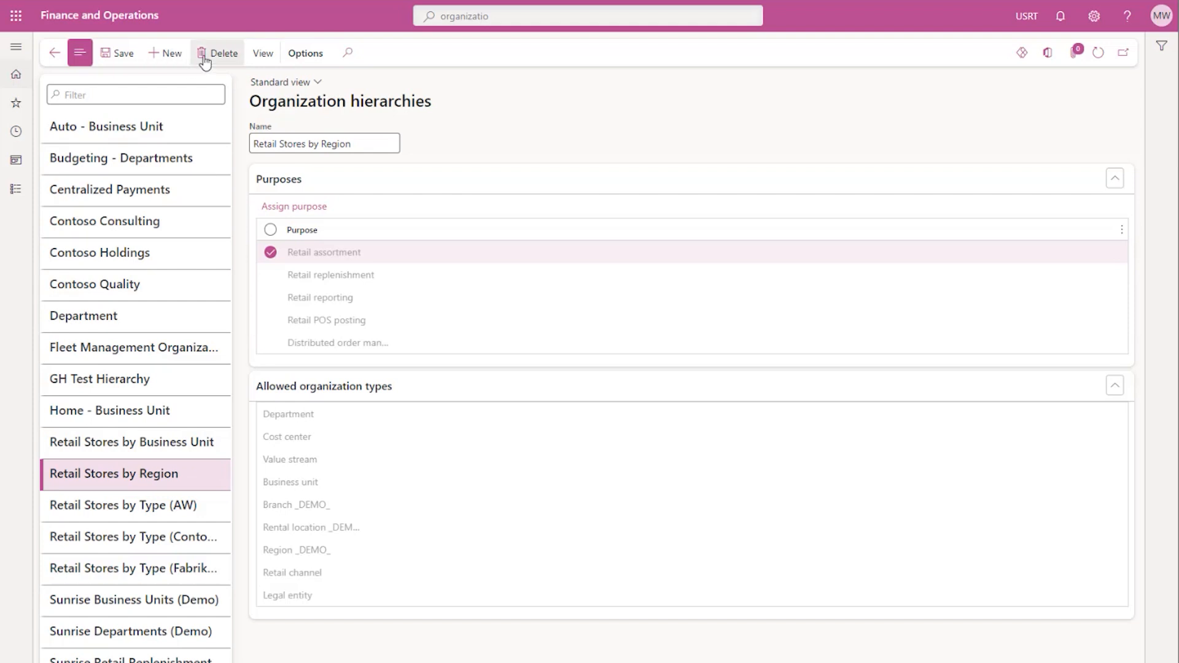
click(263, 53)
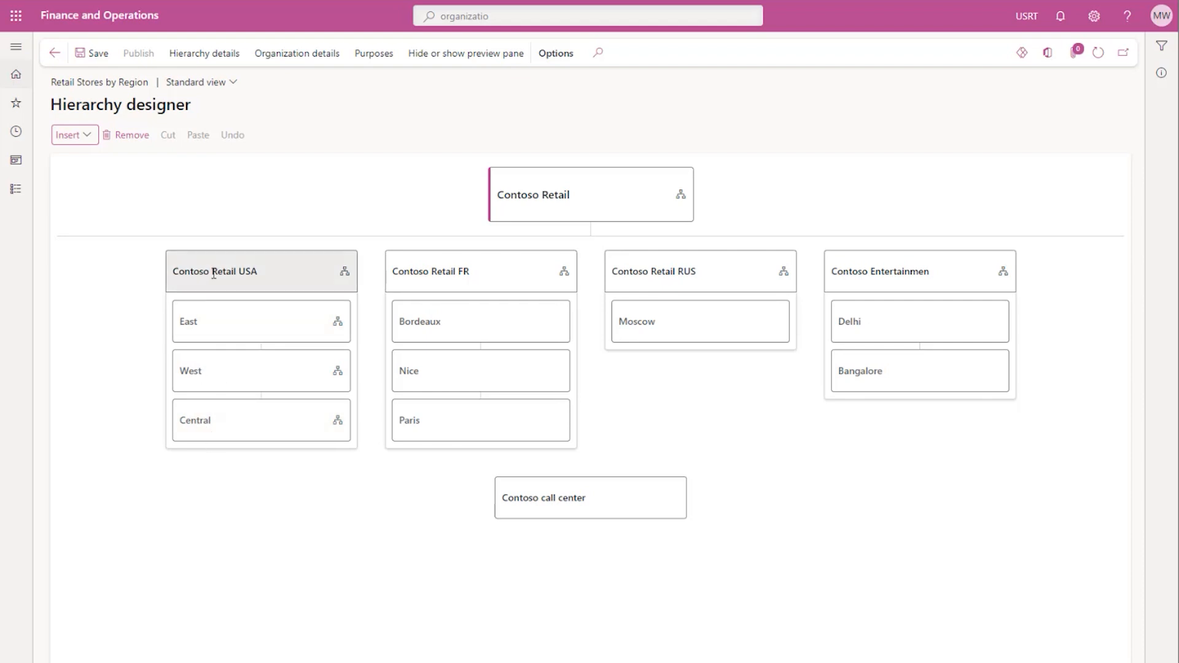
click(221, 418)
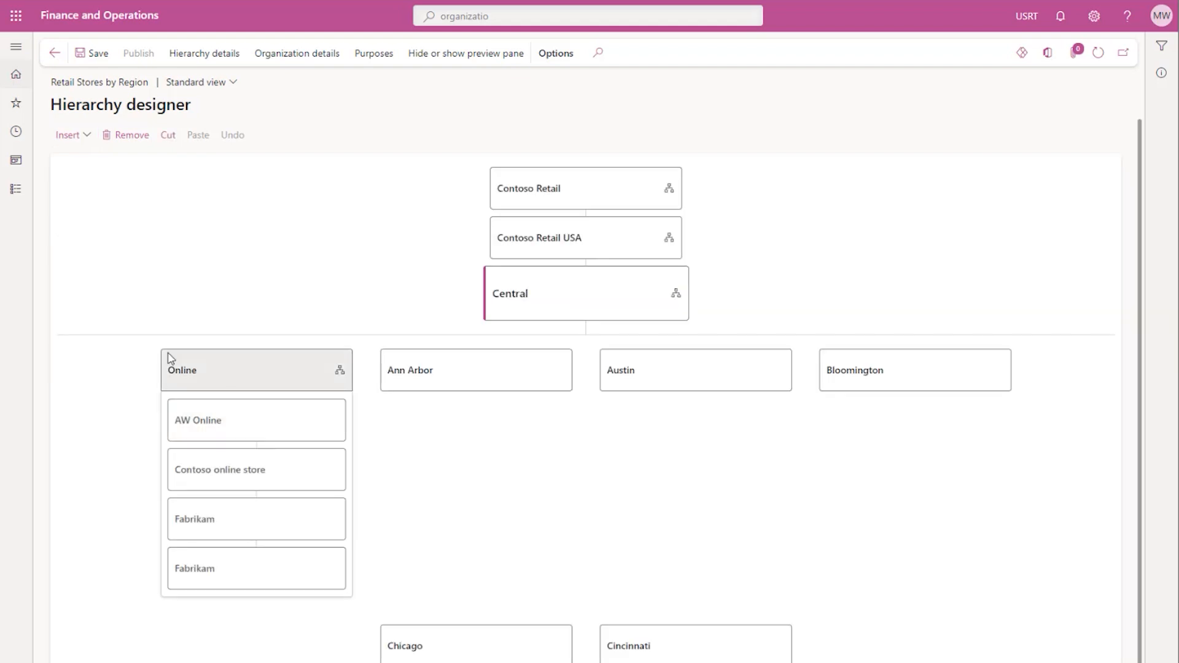
click(88, 140)
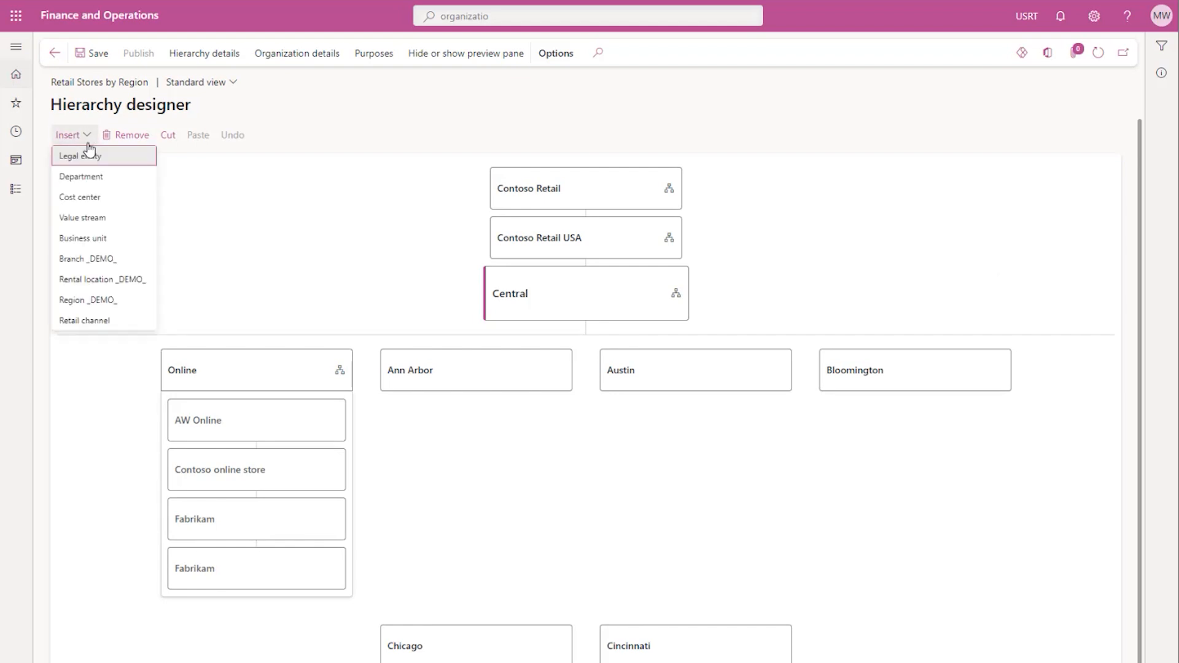
click(99, 319)
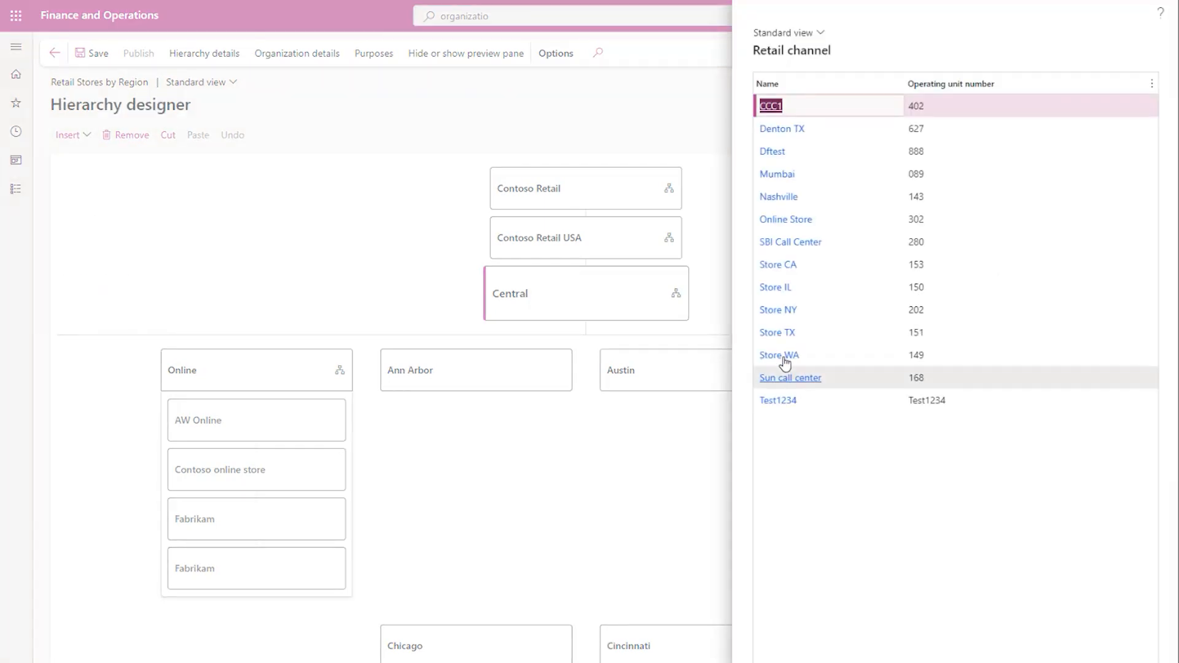
click(987, 137)
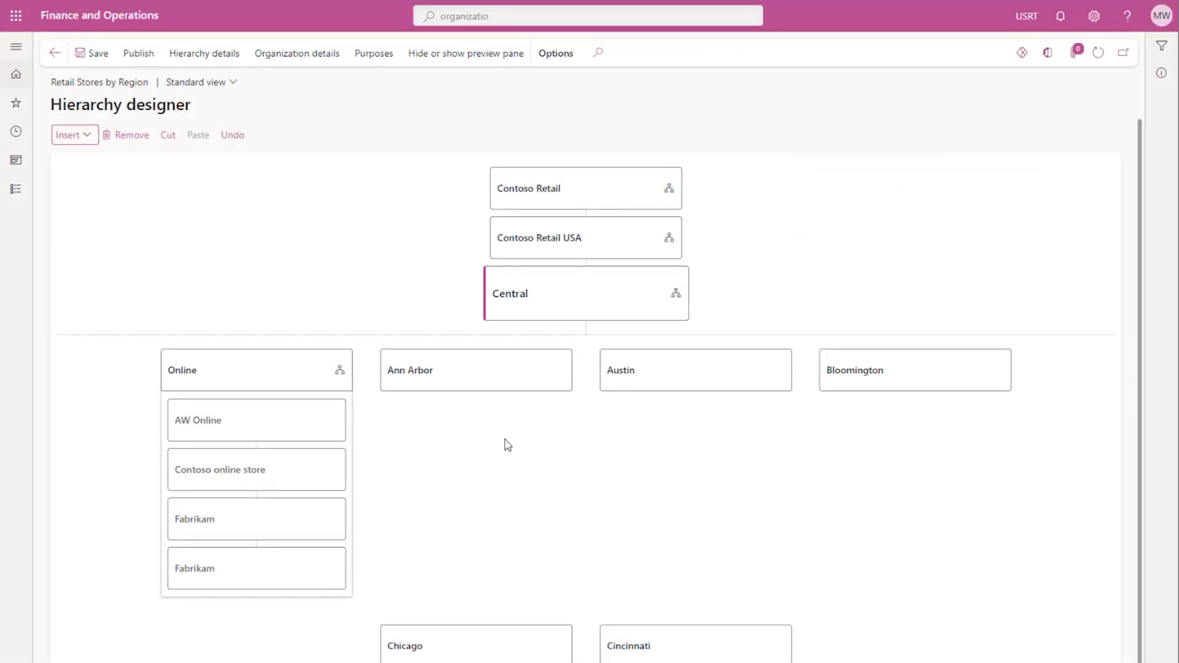
Save the Retail Stores by Region hierarchy draft and publish it with effective date 8/23/2023.
click(93, 54)
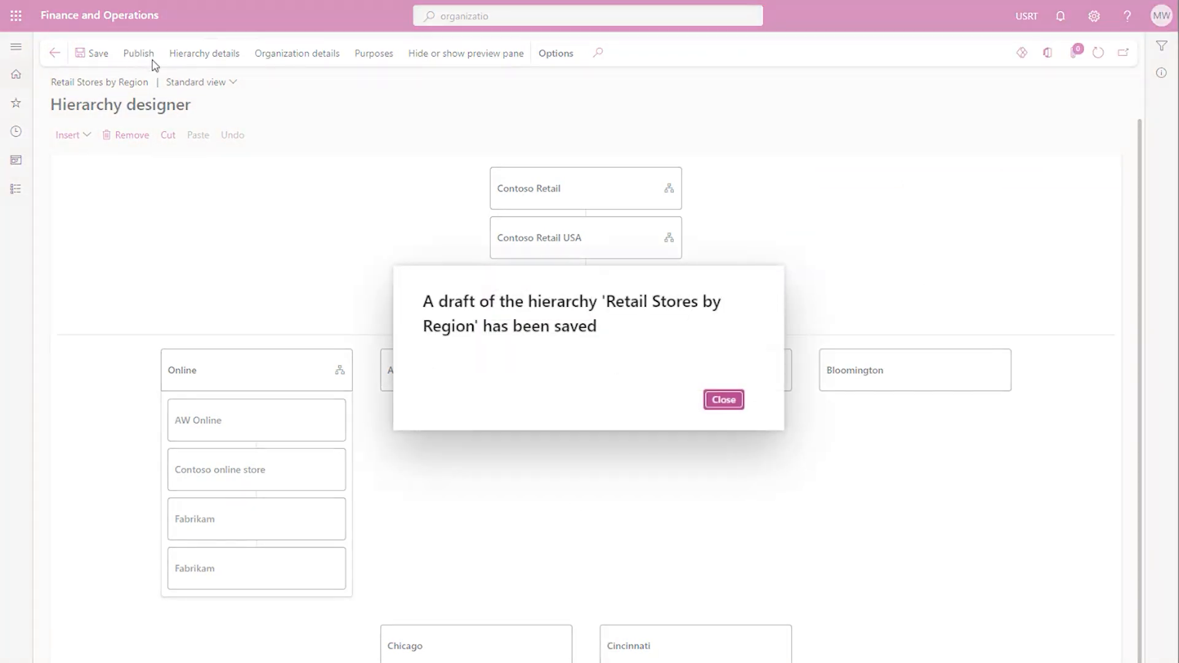
click(724, 400)
click(140, 55)
text(8/23/2023)
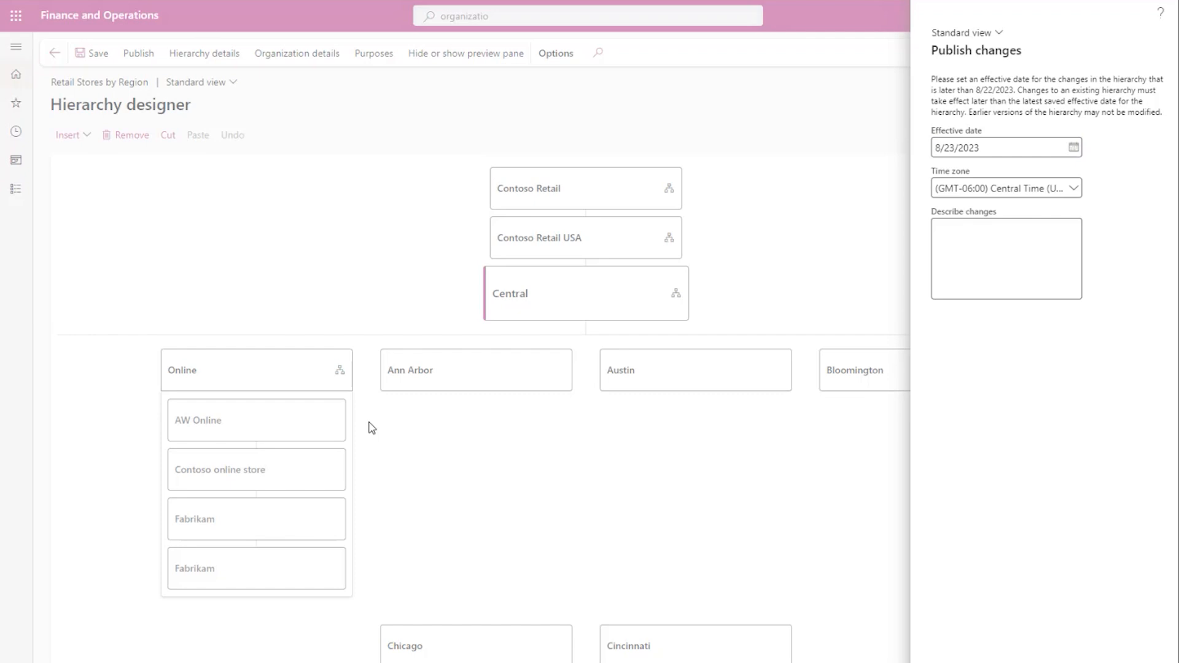
click(723, 400)
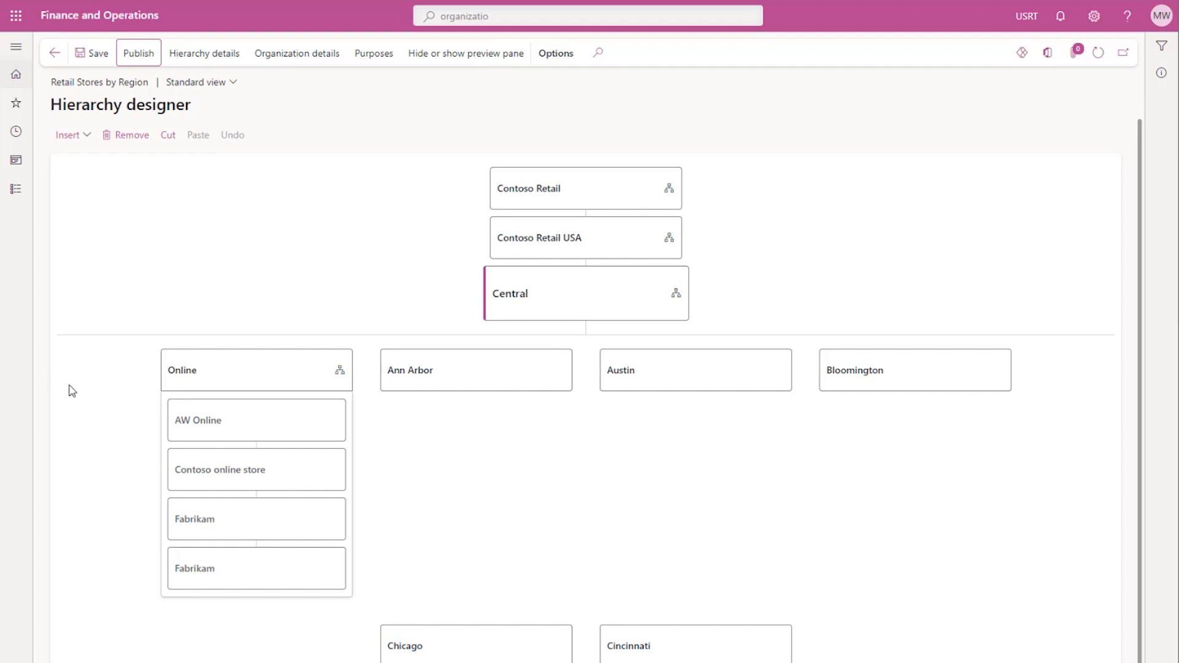
Go to the Channel database page and select the Default channel database.
click(466, 16)
text(channel data)
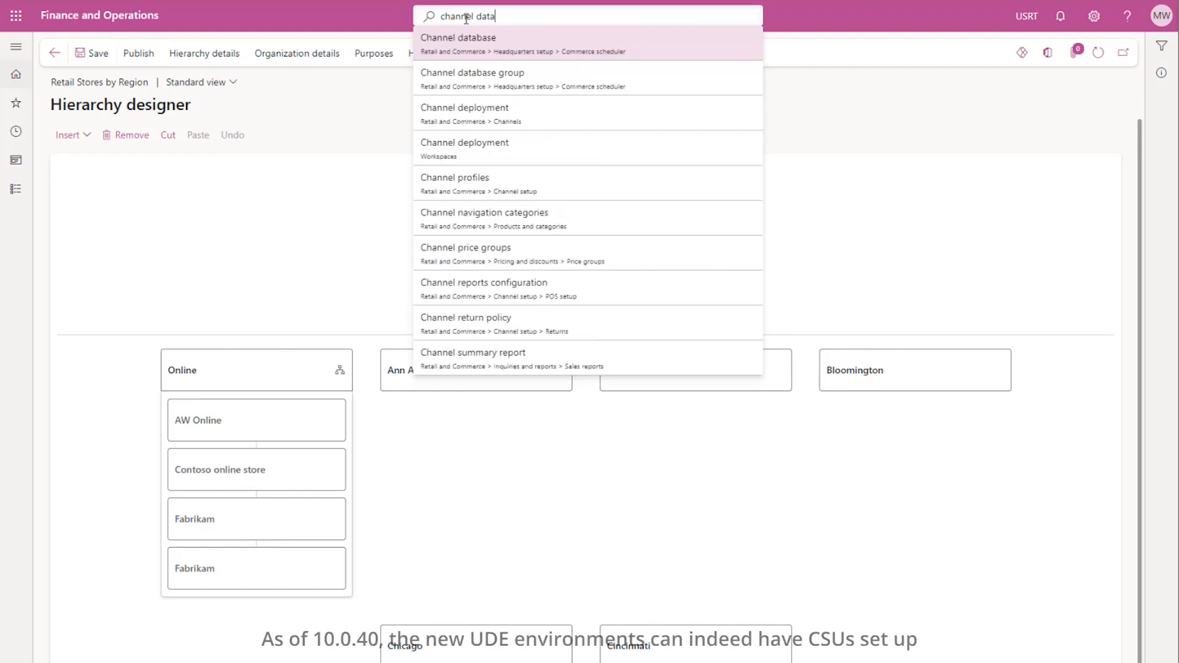
click(475, 45)
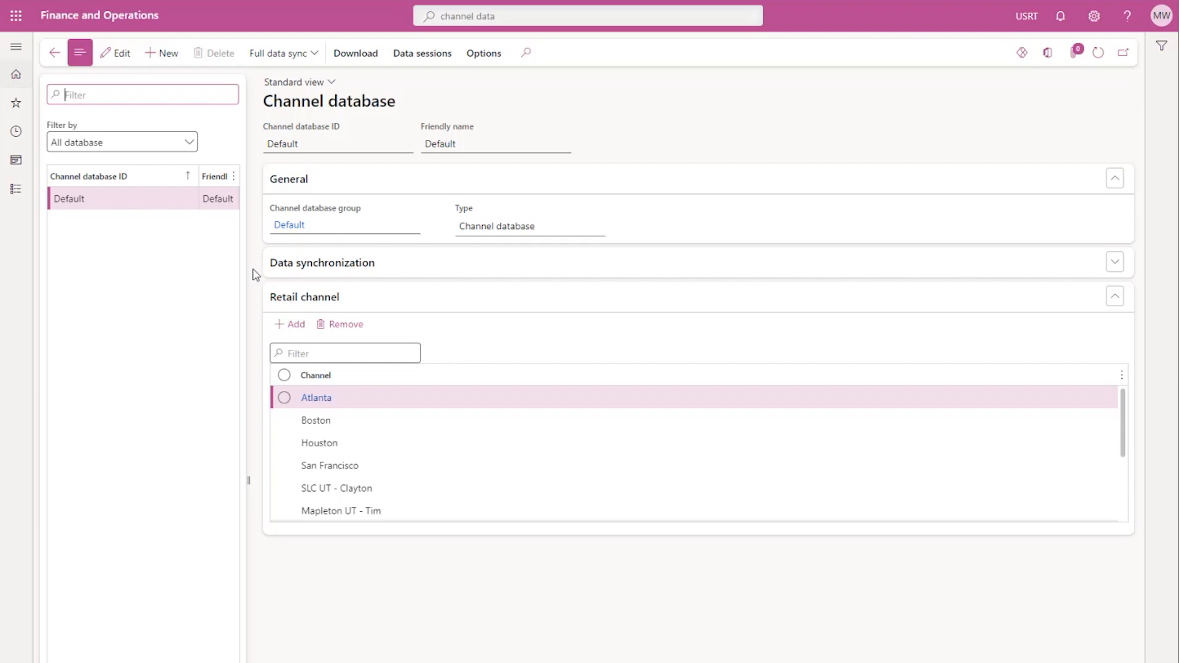
click(86, 198)
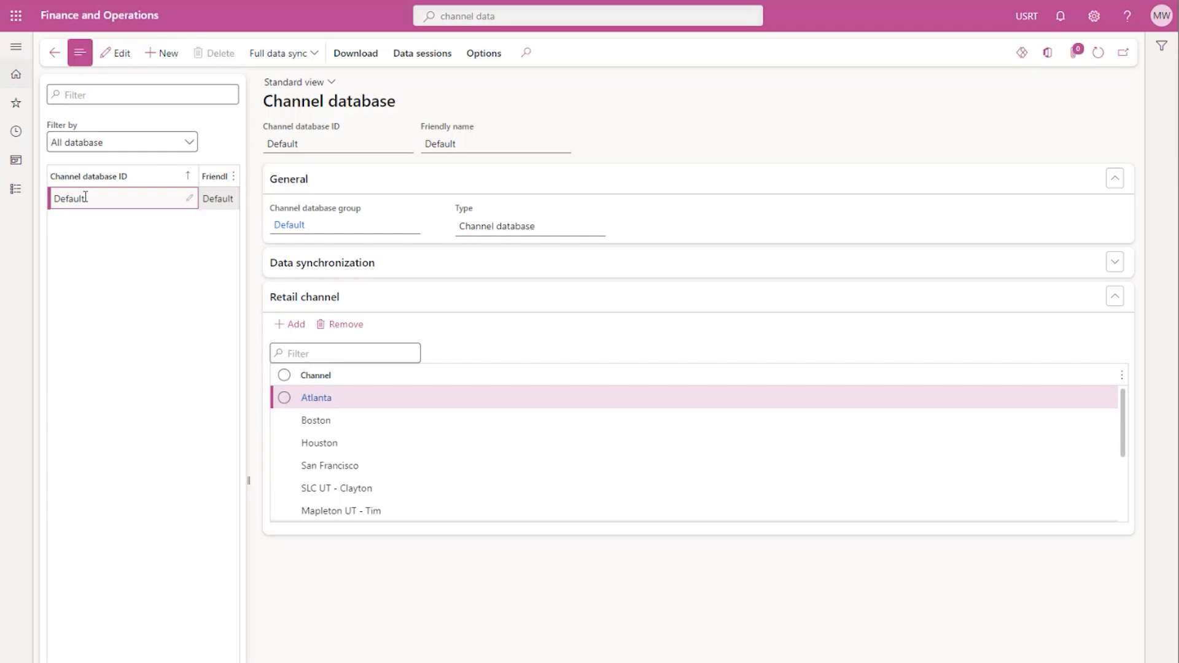
Add Denton TX as a retail channel of the Default channel database, save, and accept the channel mapping.
click(295, 326)
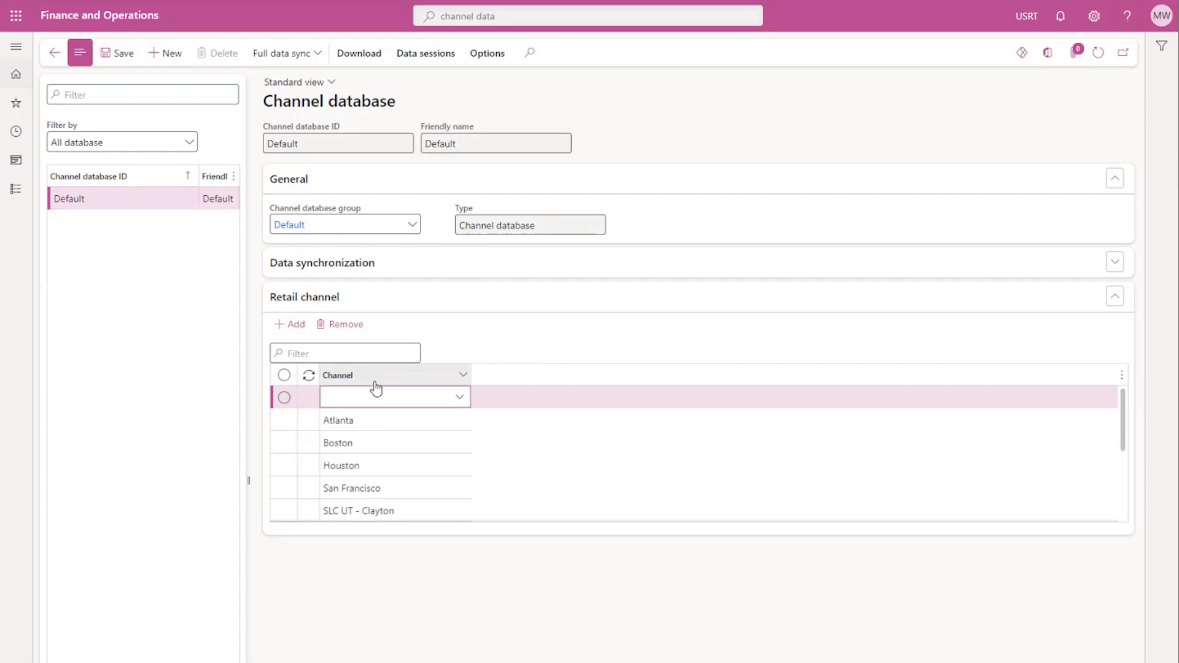
click(460, 399)
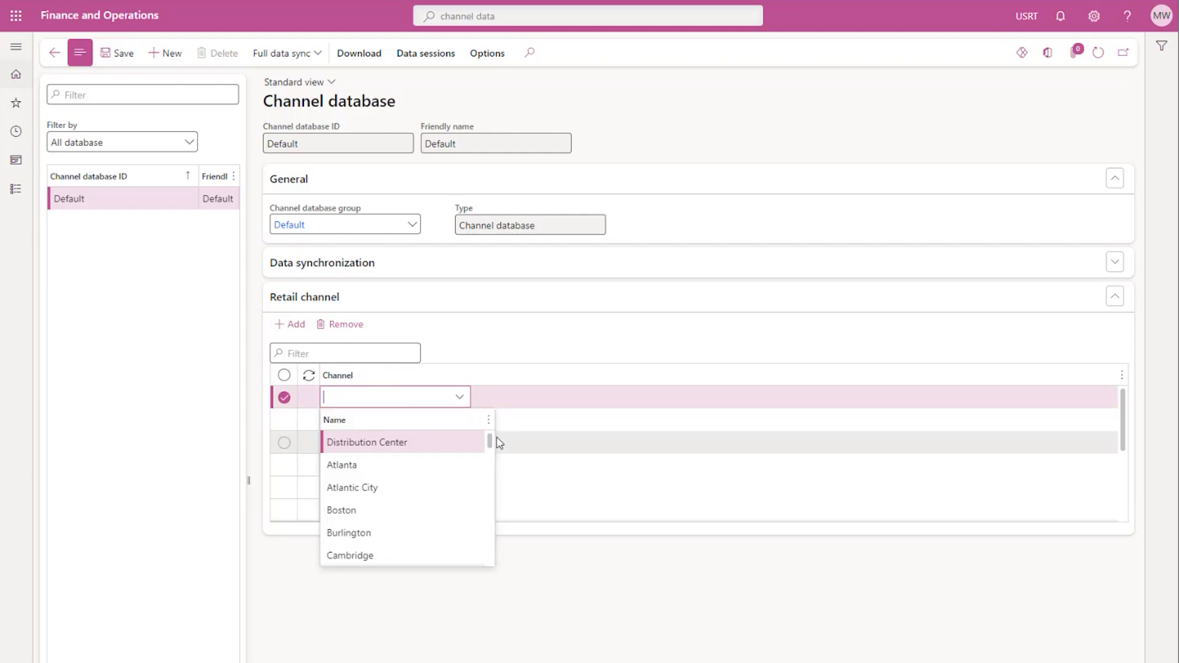
drag(489, 443, 500, 580)
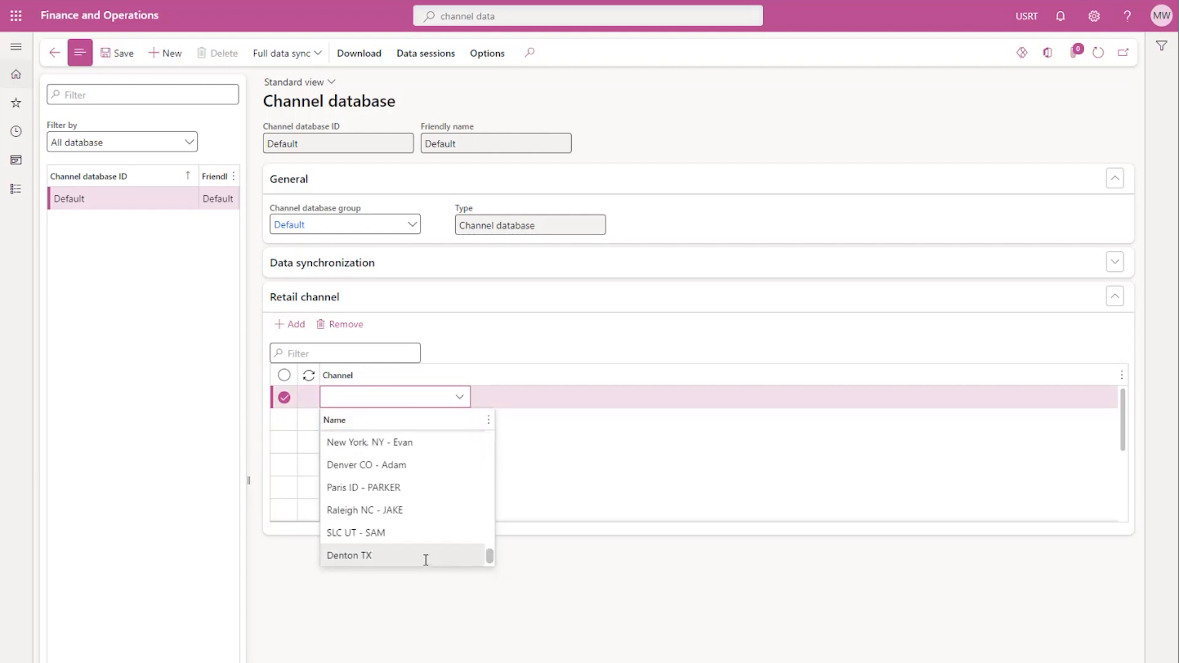
mouse_move(426, 560)
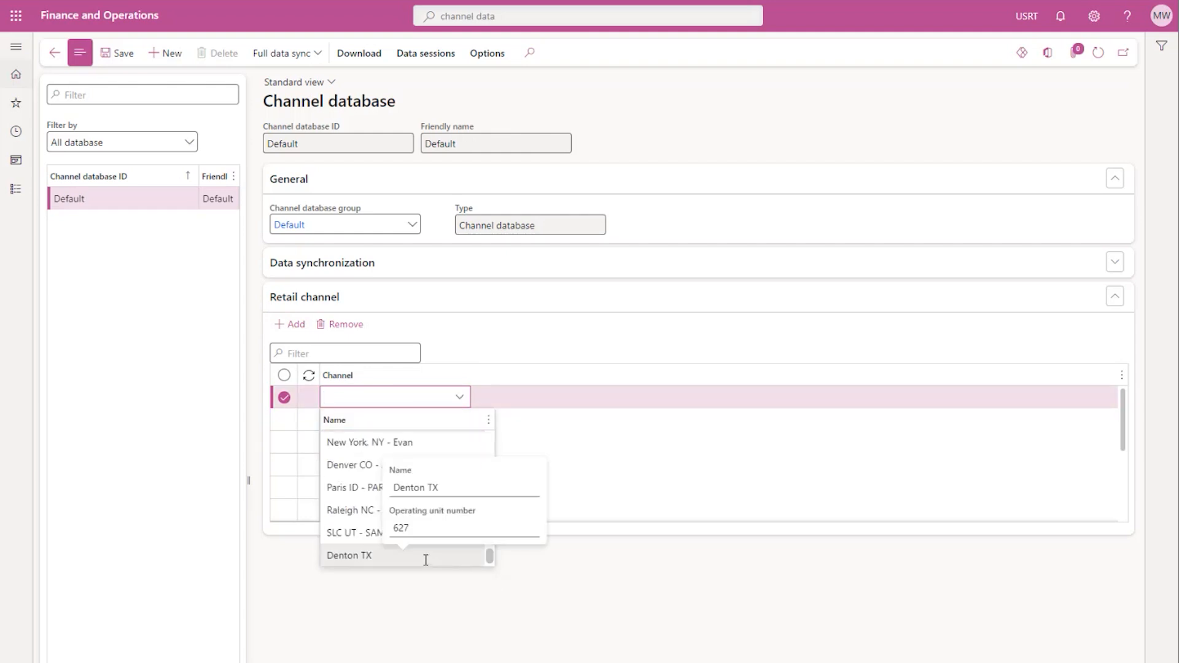
click(426, 560)
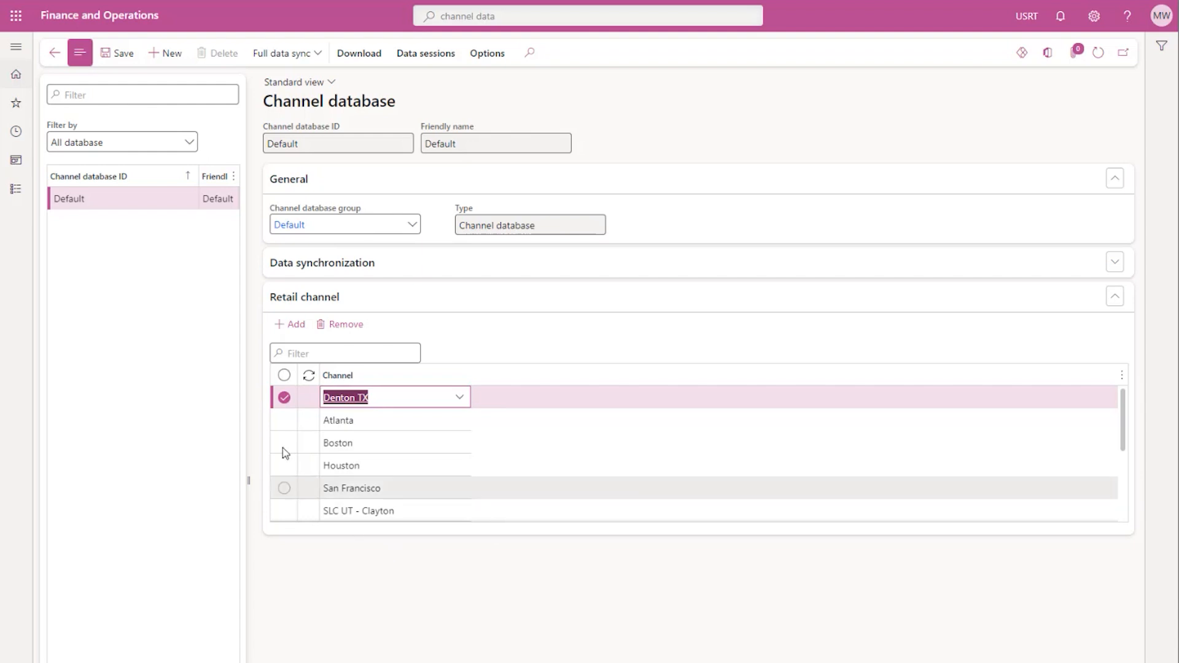
click(110, 54)
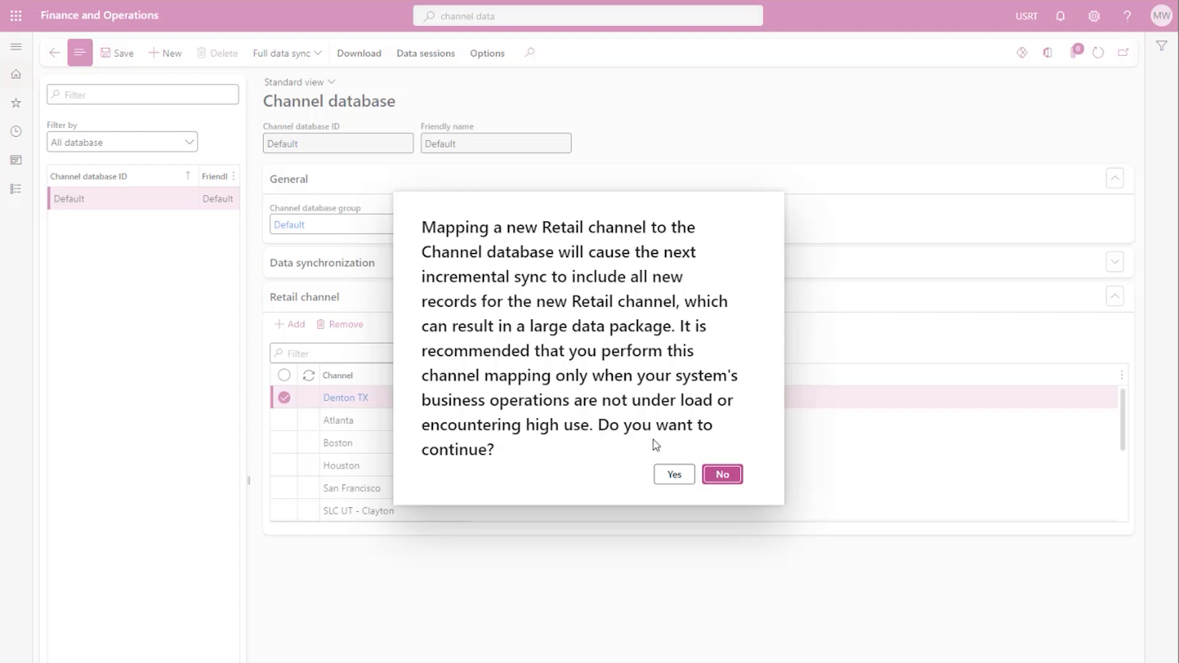
click(674, 474)
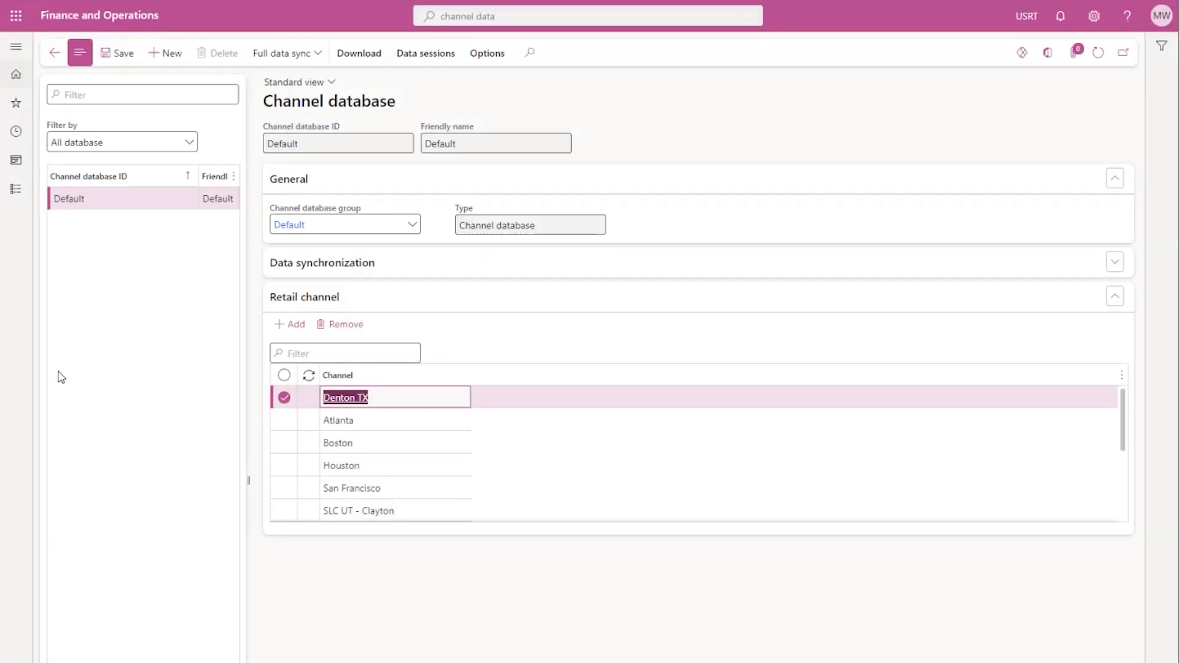